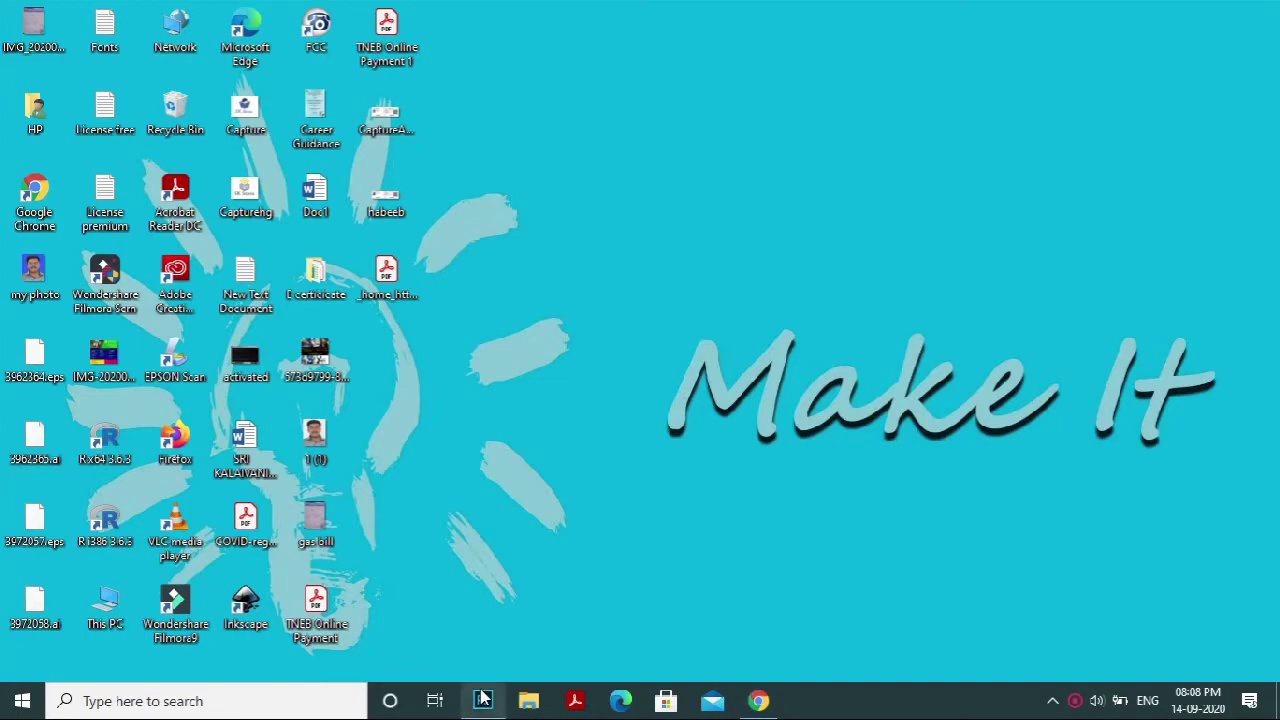
- Bring up Photoshop, glance at the download11.jpg BMW logo, and return to the motorbike photo
{"action": "left_click", "coordinate": [483, 698]}
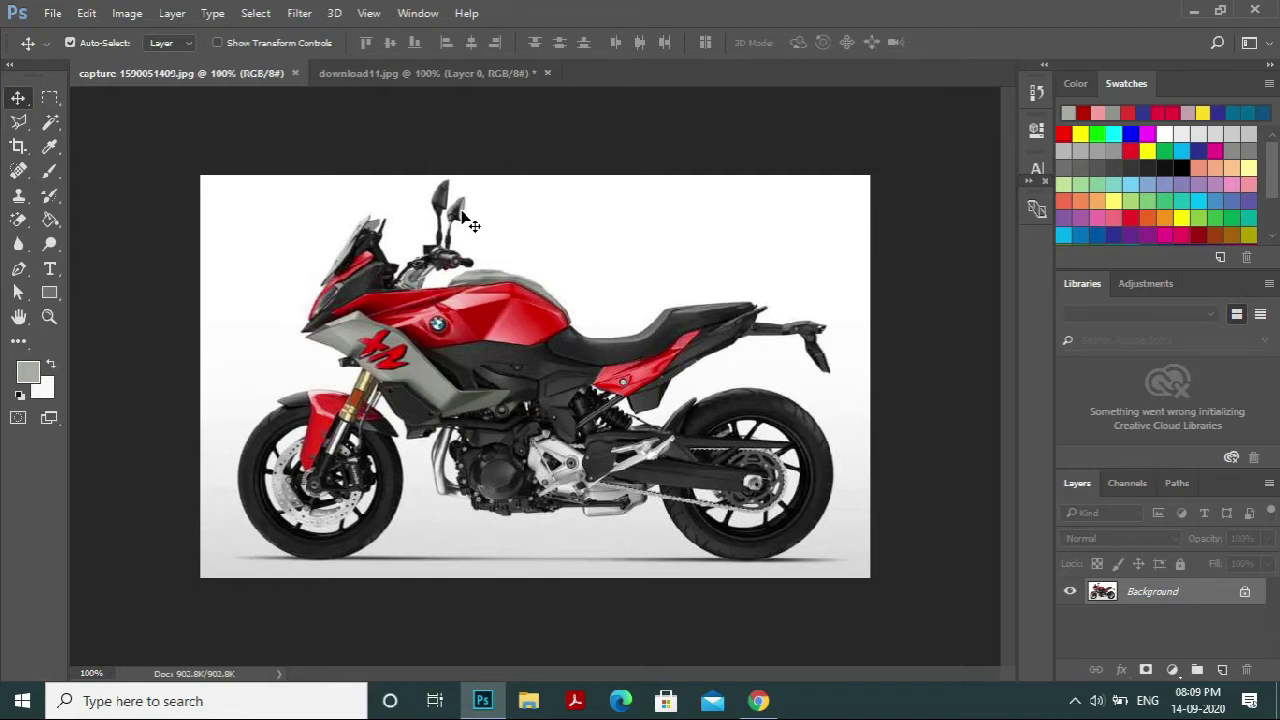
{"action": "left_click", "coordinate": [447, 78]}
{"action": "left_click", "coordinate": [198, 86]}
- Create a new blank white document 700 × 150 pixels in size
{"action": "left_click", "coordinate": [52, 13]}
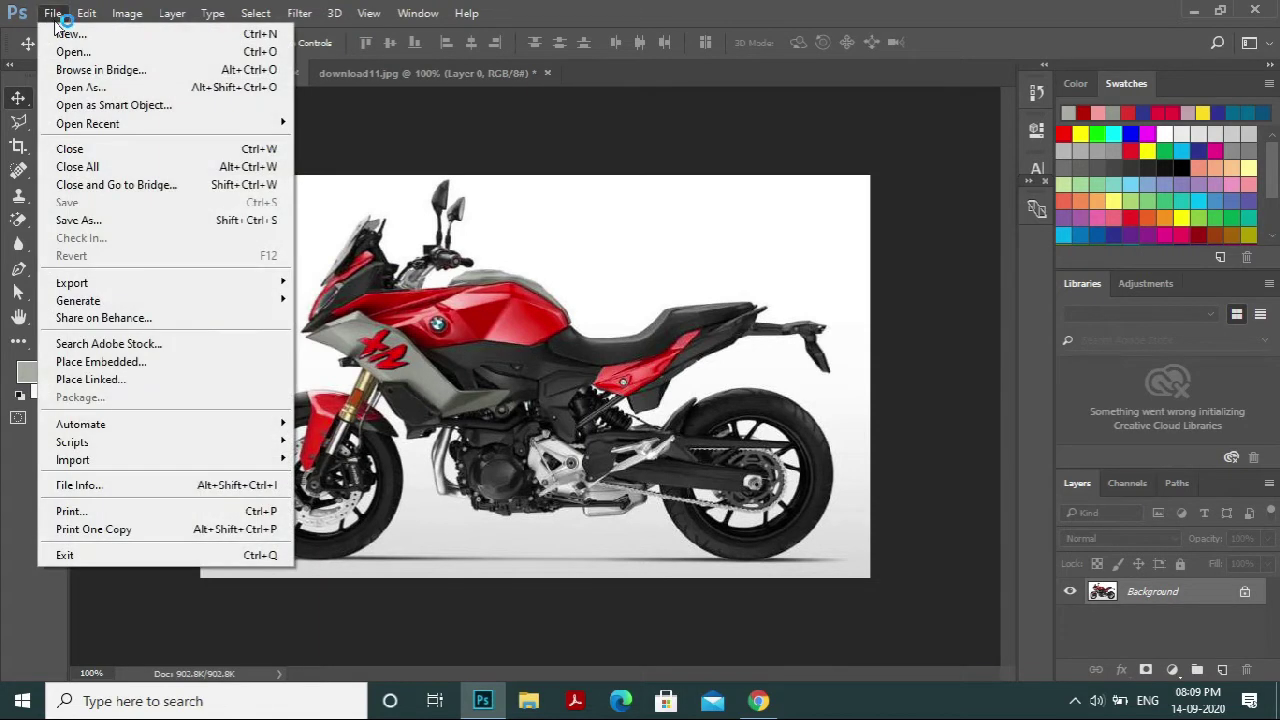
{"action": "left_click", "coordinate": [62, 35]}
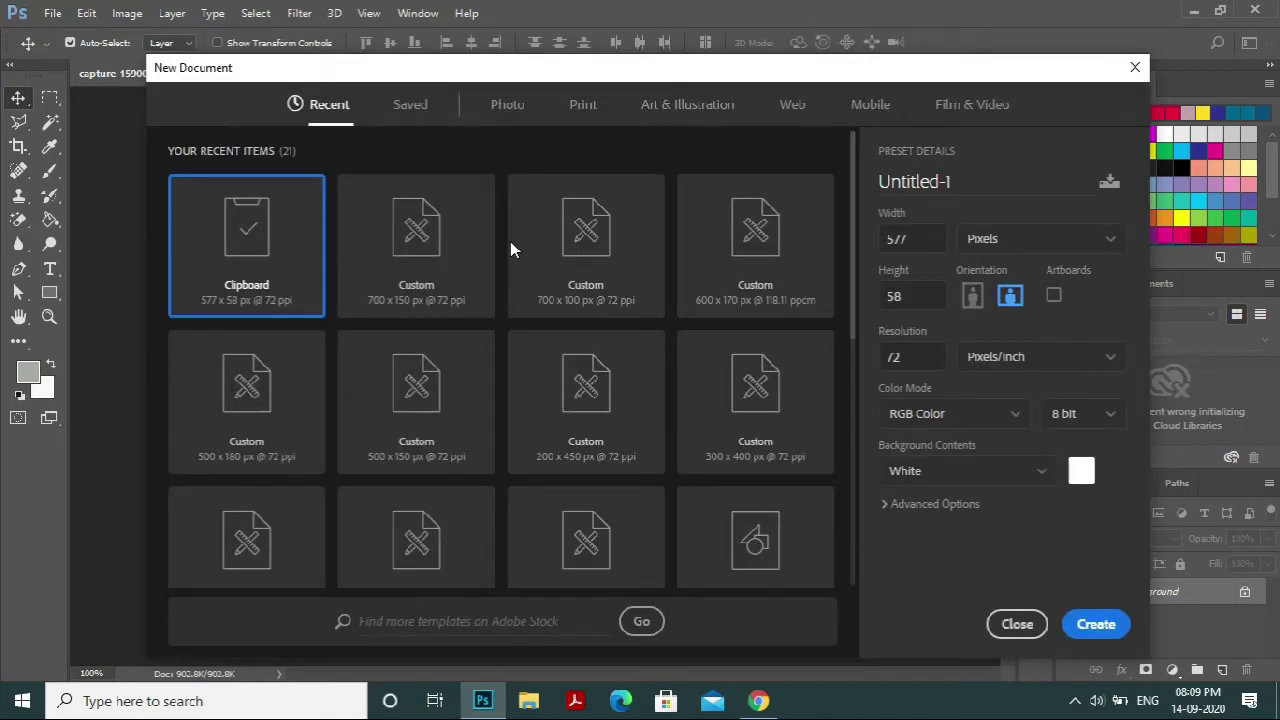
{"action": "double_click", "coordinate": [910, 237]}
{"action": "key", "text": "BackSpace"}
{"action": "double_click", "coordinate": [913, 296]}
{"action": "type", "text": "150"}
{"action": "left_click", "coordinate": [976, 438]}
{"action": "left_click", "coordinate": [1092, 623]}
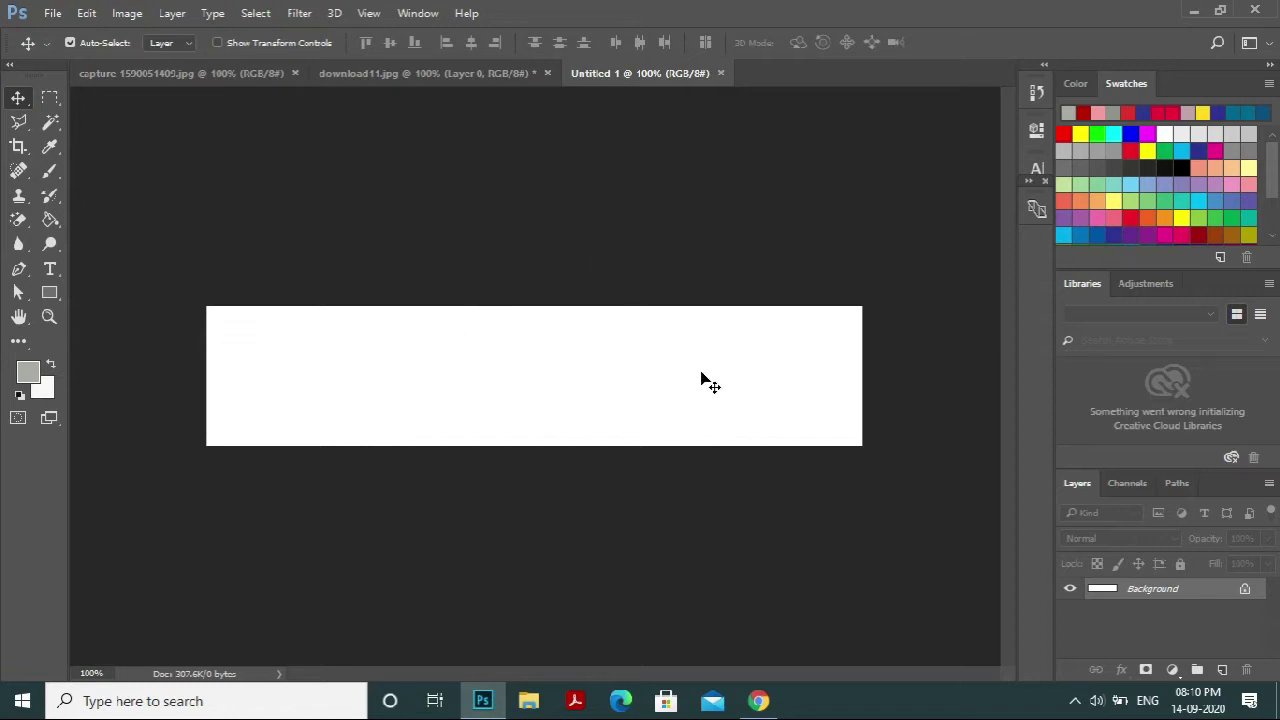
- Drag the motorbike photo into the banner, scale it to about 84% and place it right
{"action": "left_click_drag", "start_coordinate": [712, 380], "coordinate": [786, 410]}
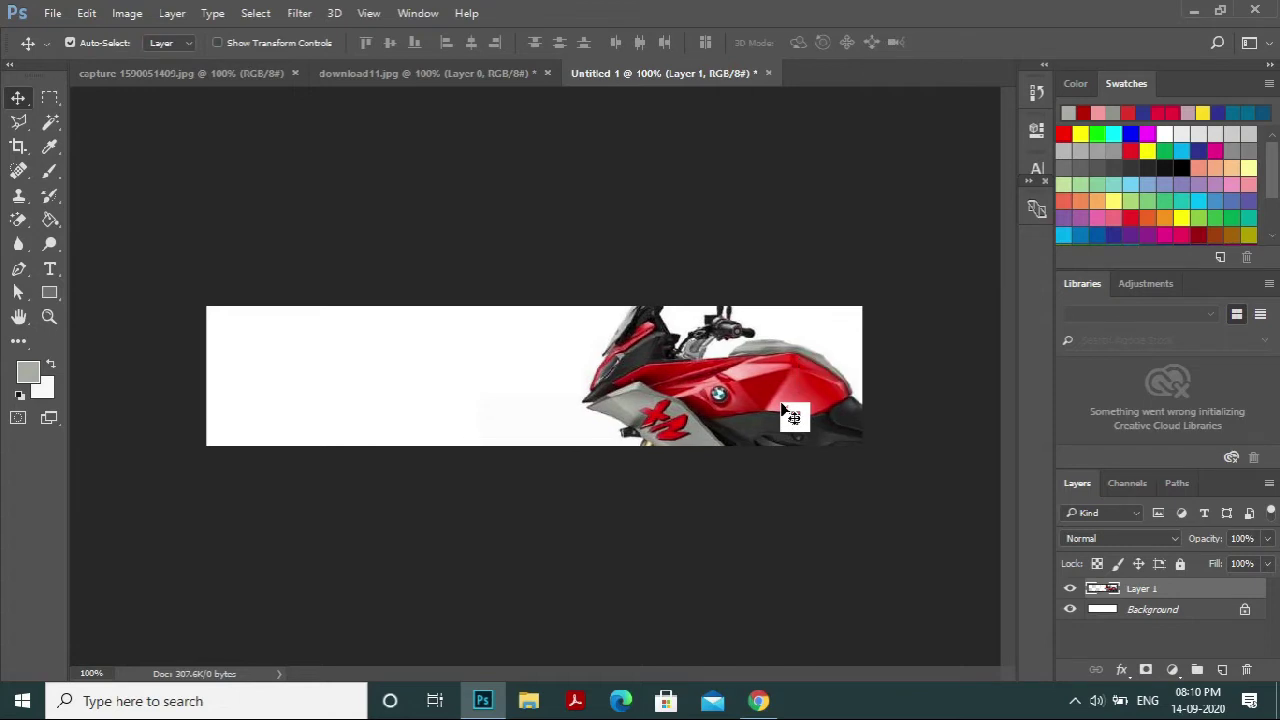
{"action": "key", "text": "ctrl+t"}
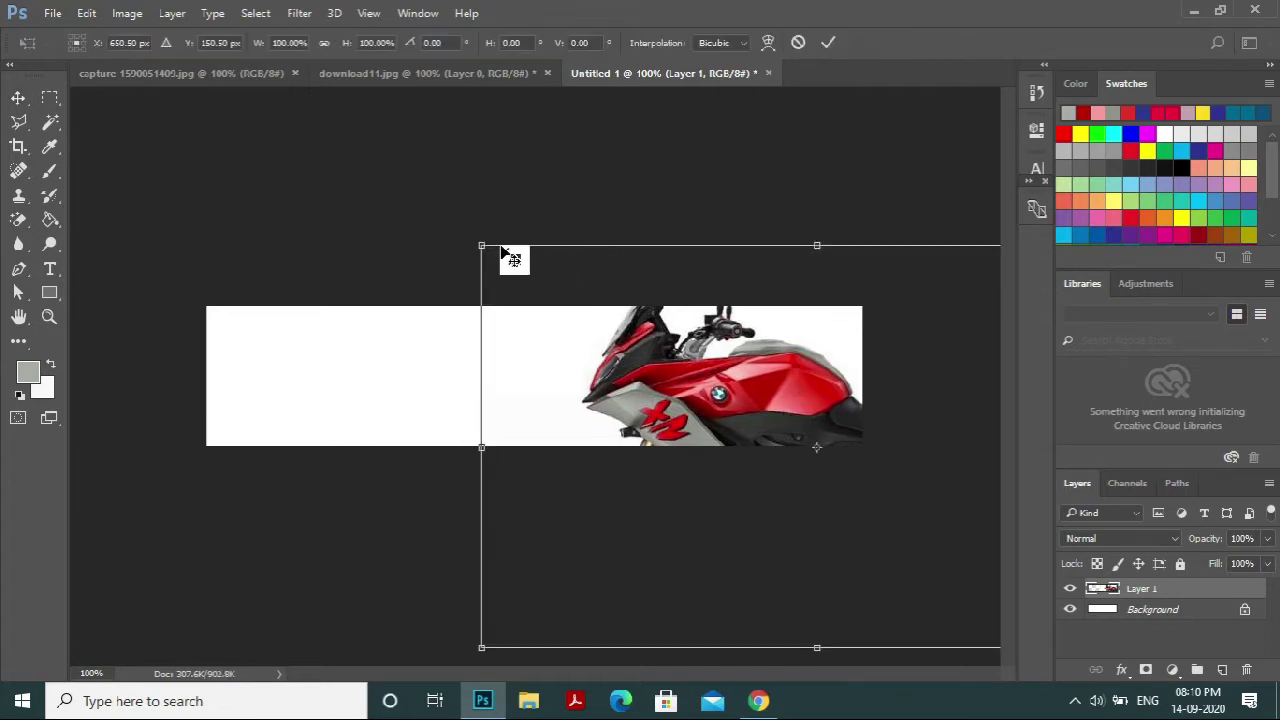
{"action": "left_click_drag", "start_coordinate": [484, 245], "coordinate": [535, 278]}
{"action": "left_click_drag", "start_coordinate": [797, 415], "coordinate": [797, 402]}
{"action": "key", "text": "Return"}
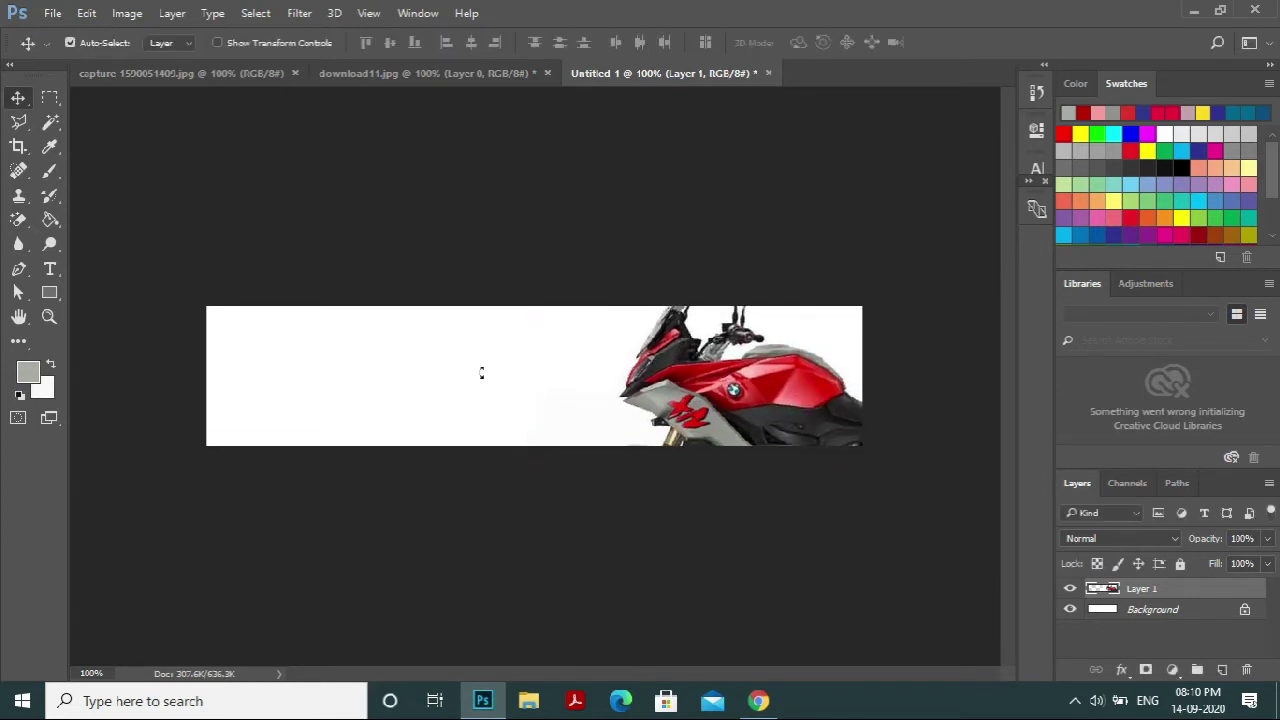
{"action": "left_click", "coordinate": [463, 75]}
- Copy the BMW logo into the banner, shrink it to about 53% and place it left
{"action": "left_click_drag", "start_coordinate": [554, 350], "coordinate": [418, 365]}
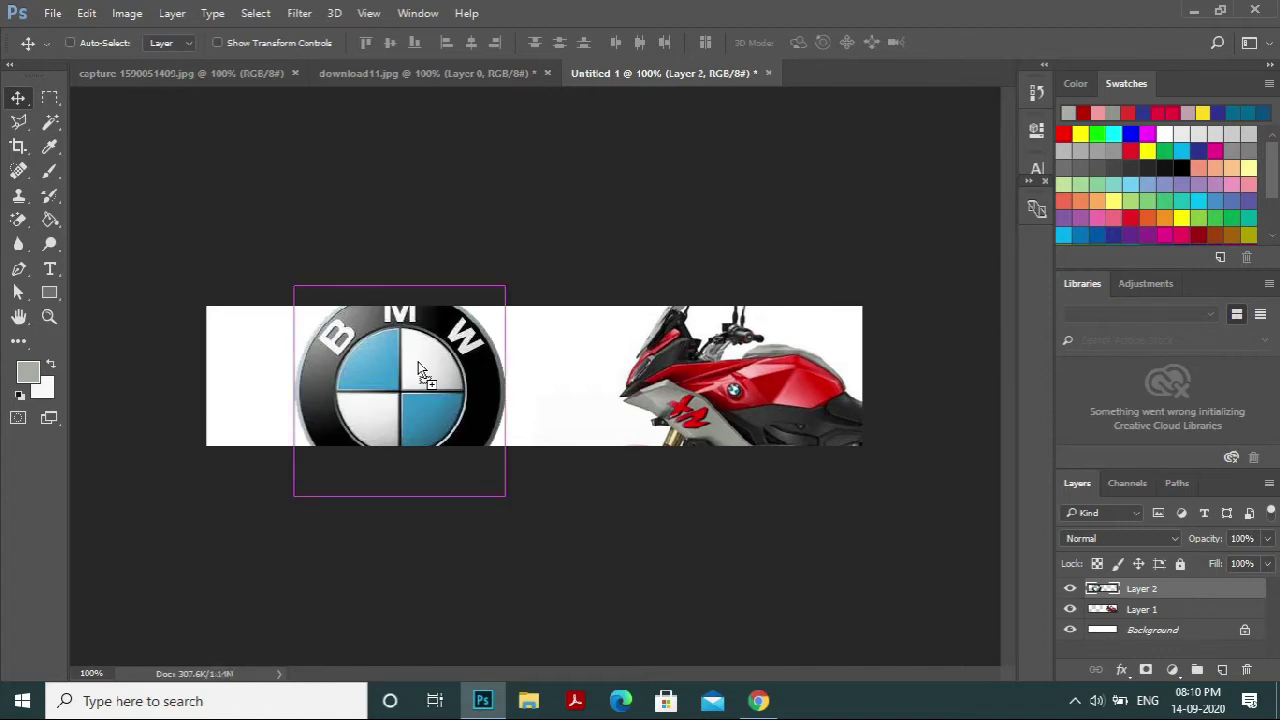
{"action": "key", "text": "ctrl+t"}
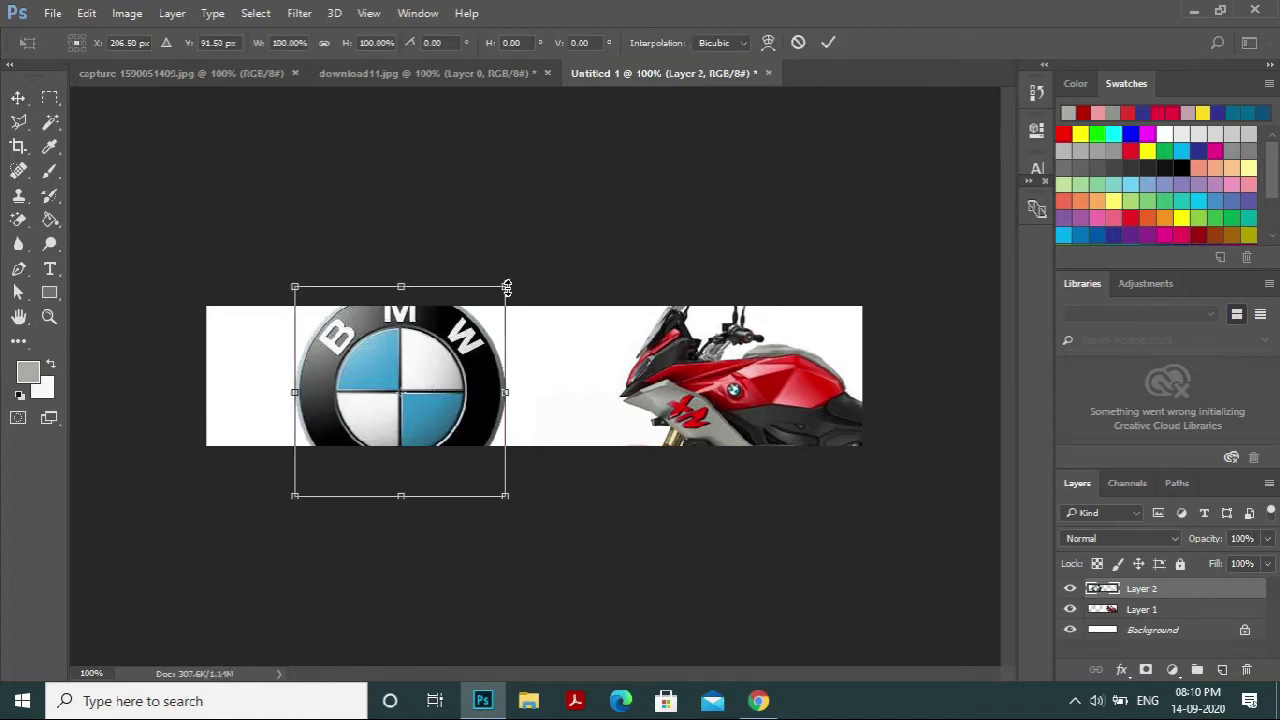
{"action": "left_click_drag", "start_coordinate": [506, 285], "coordinate": [480, 361]}
{"action": "left_click_drag", "start_coordinate": [421, 399], "coordinate": [412, 383]}
{"action": "key", "text": "Return"}
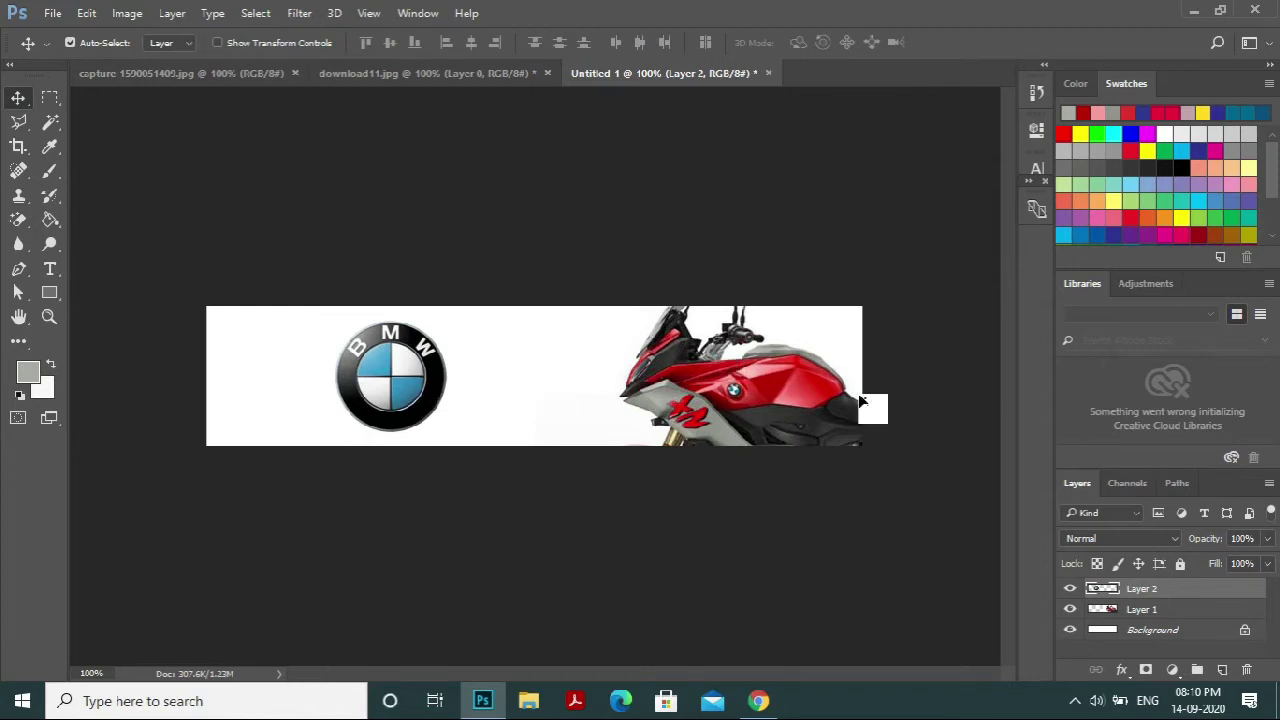
- Add a 'BMW XZ' text layer beside the logo and move it lower
{"action": "left_click", "coordinate": [56, 270]}
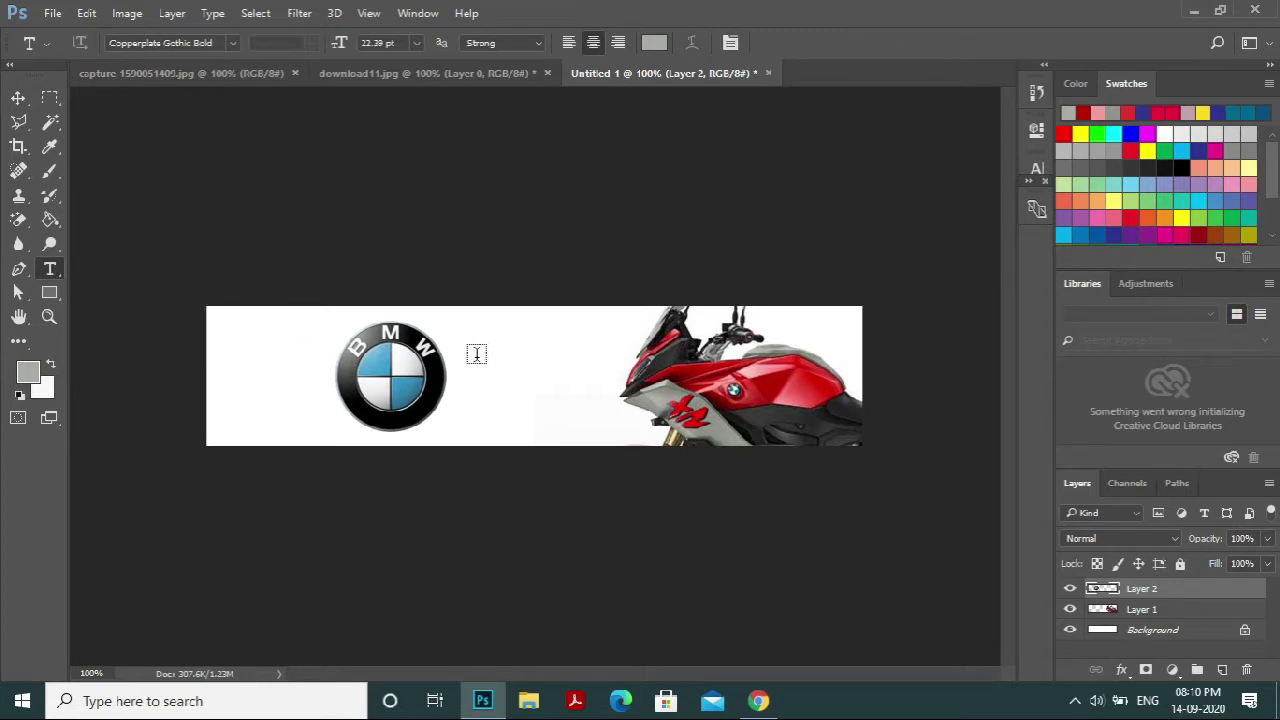
{"action": "left_click", "coordinate": [476, 354]}
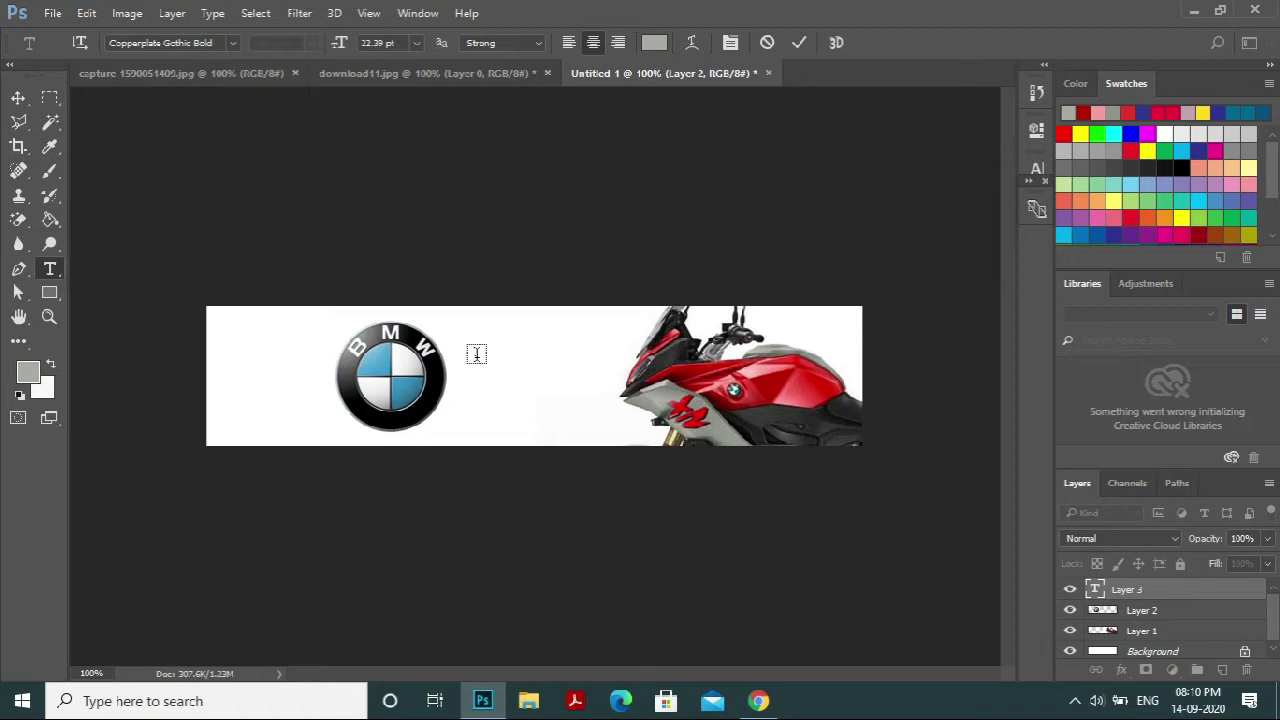
{"action": "type", "text": "BMW"}
{"action": "type", "text": "W"}
{"action": "type", "text": " XZ"}
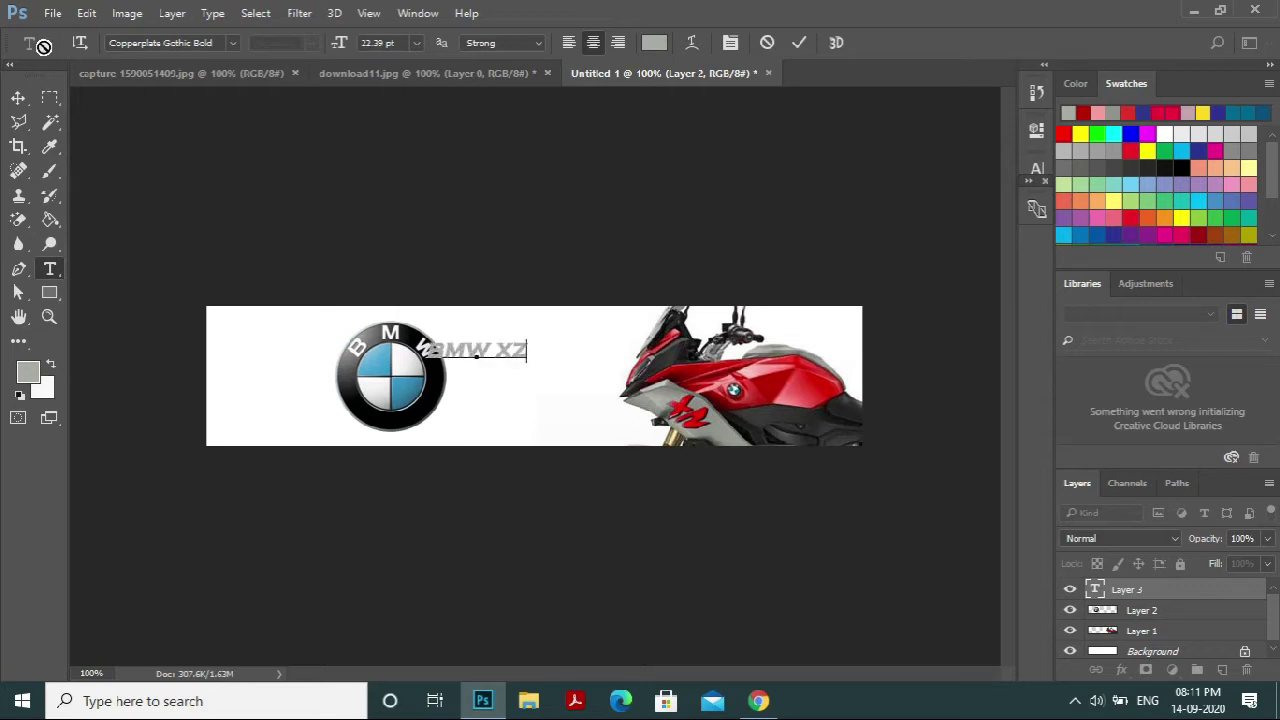
{"action": "key", "text": "ctrl+Return"}
{"action": "key", "text": "v"}
{"action": "left_click_drag", "start_coordinate": [500, 352], "coordinate": [499, 397]}
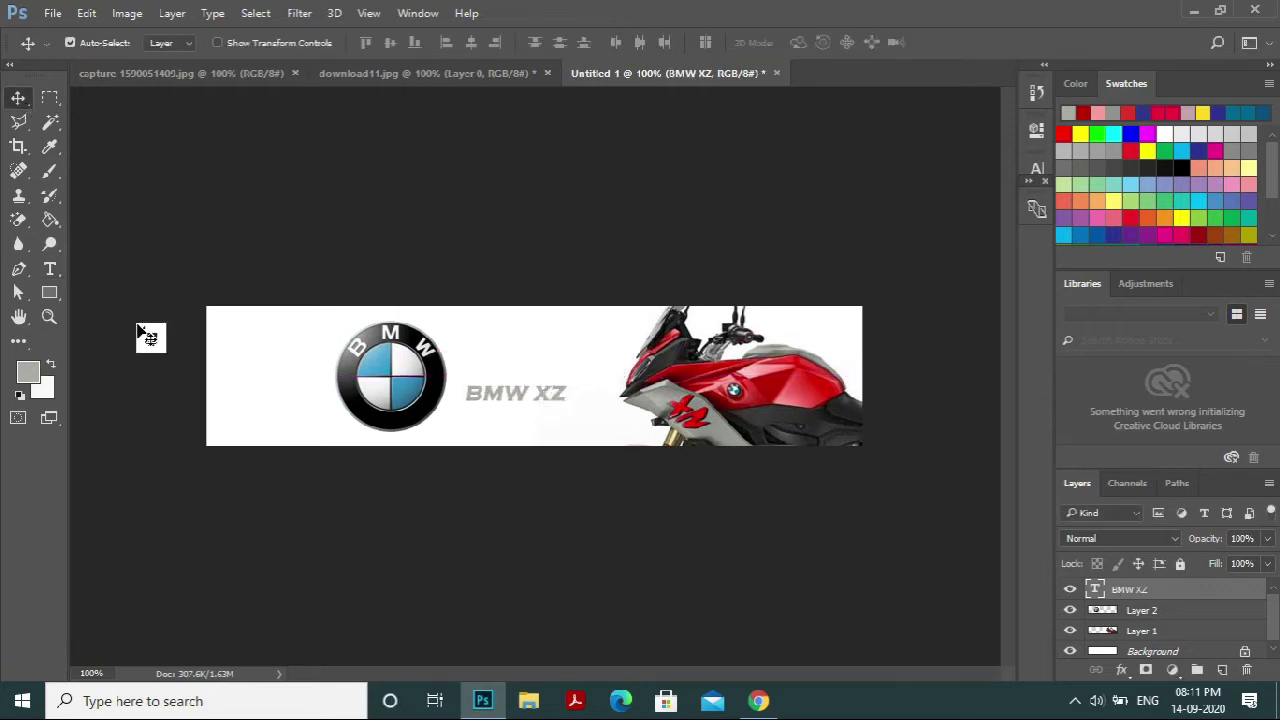
- Add a 'LAUNCHING' text layer and place it just above BMW XZ
{"action": "key", "text": "t"}
{"action": "left_click", "coordinate": [489, 353]}
{"action": "type", "text": "LAUNCHING"}
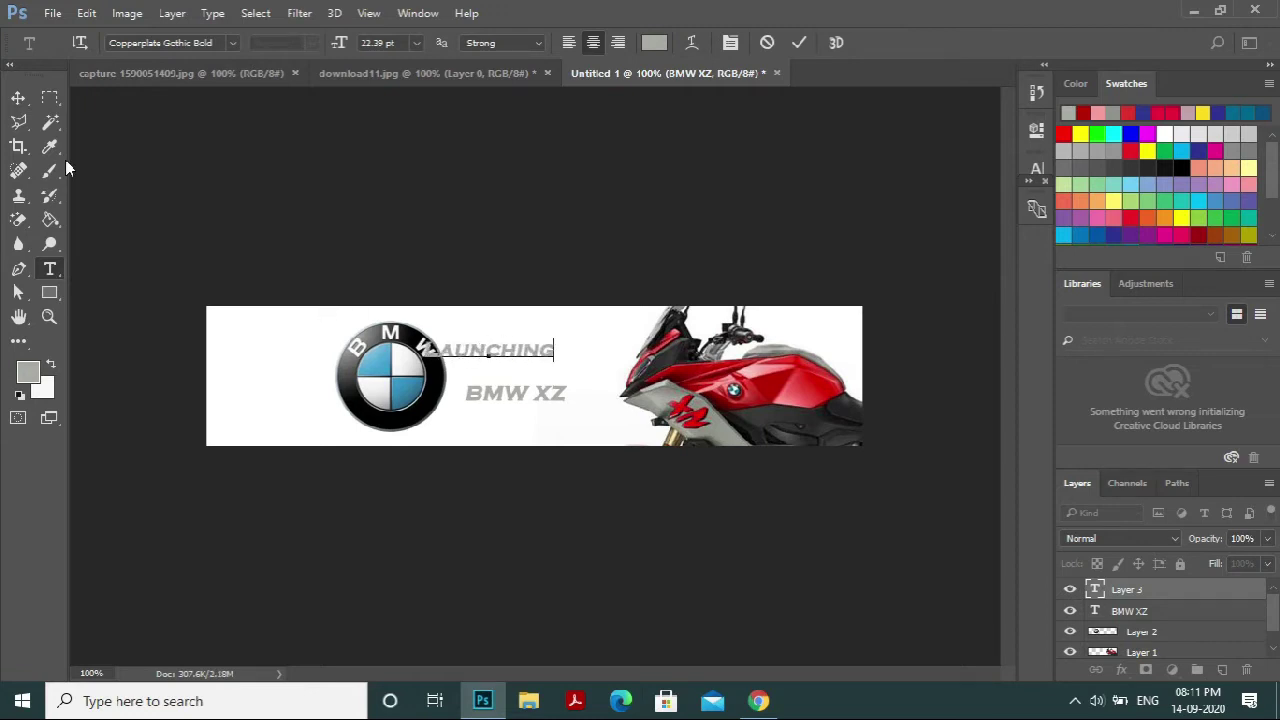
{"action": "left_click", "coordinate": [18, 97]}
{"action": "left_click_drag", "start_coordinate": [500, 363], "coordinate": [530, 378]}
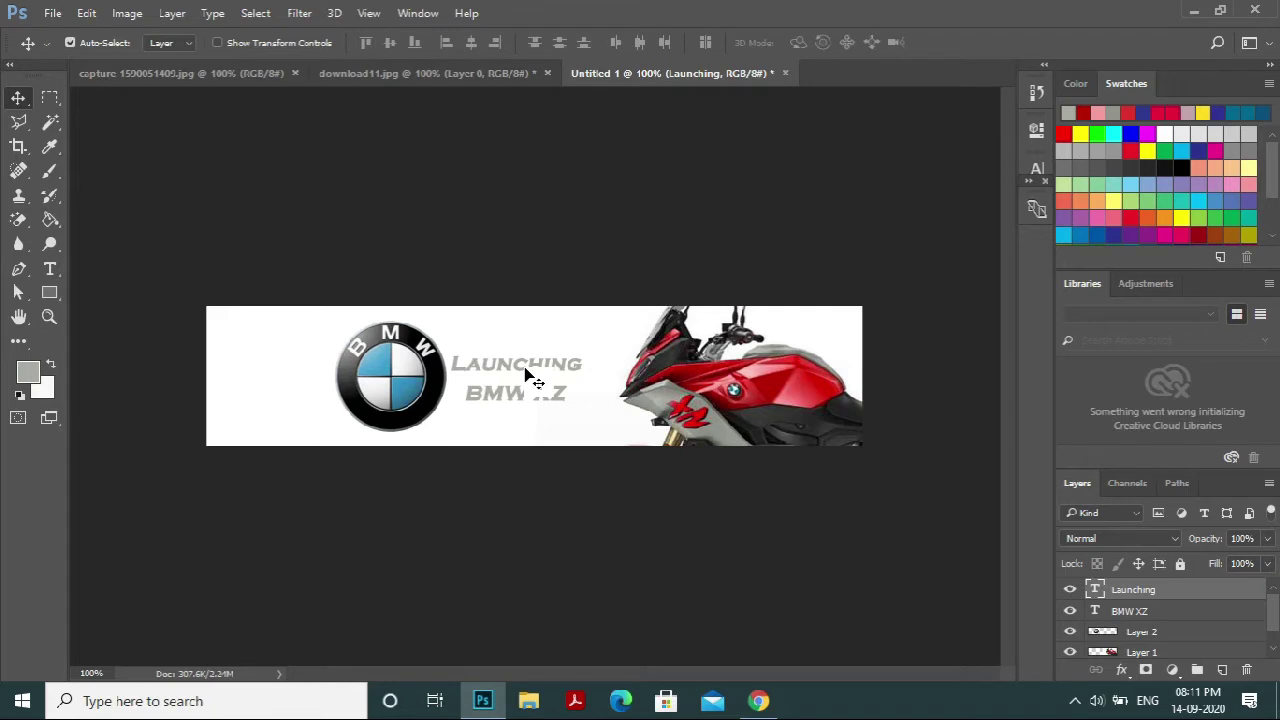
- Recolour the LAUNCHING text dark red (#b60b03), sampled from the bike
{"action": "double_click", "coordinate": [530, 378]}
{"action": "left_click", "coordinate": [655, 43]}
{"action": "left_click_drag", "start_coordinate": [766, 338], "coordinate": [501, 313]}
{"action": "left_click", "coordinate": [772, 384]}
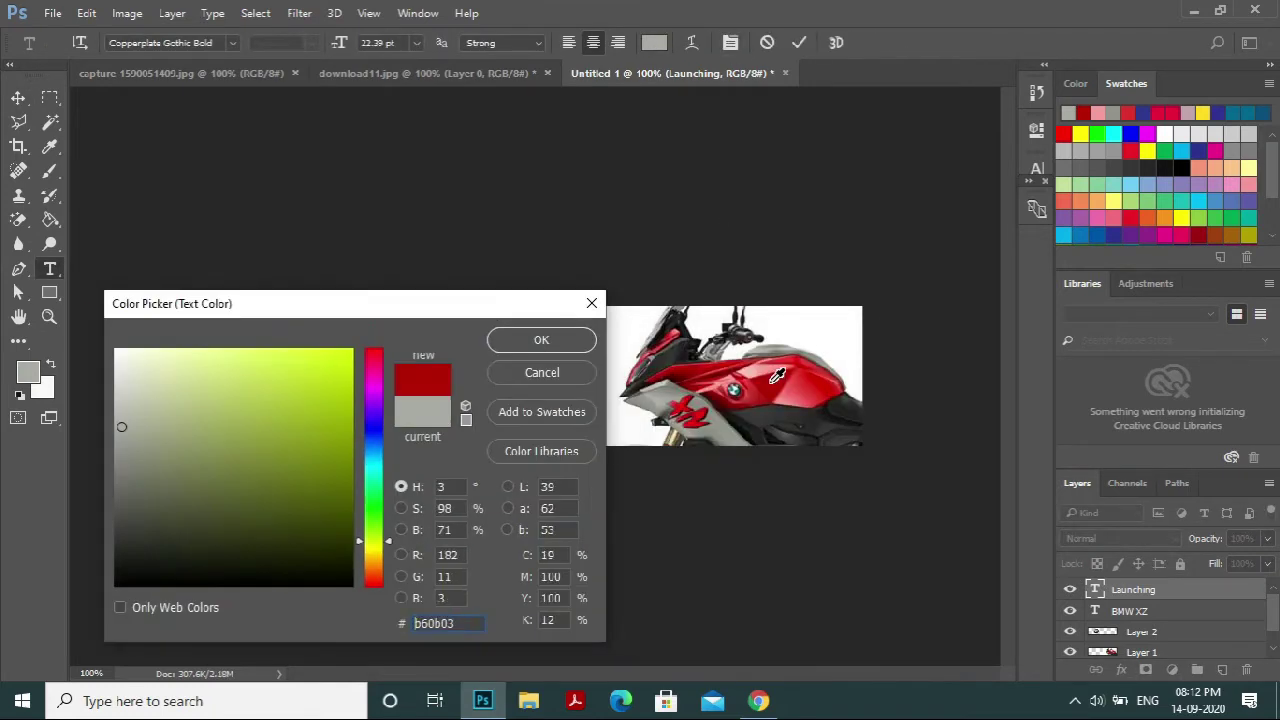
{"action": "left_click", "coordinate": [541, 341]}
{"action": "left_click", "coordinate": [18, 97]}
- Nudge LAUNCHING slightly down and move the BMW logo about 12 px left
{"action": "left_click_drag", "start_coordinate": [562, 366], "coordinate": [559, 373]}
{"action": "left_click_drag", "start_coordinate": [388, 332], "coordinate": [376, 332]}
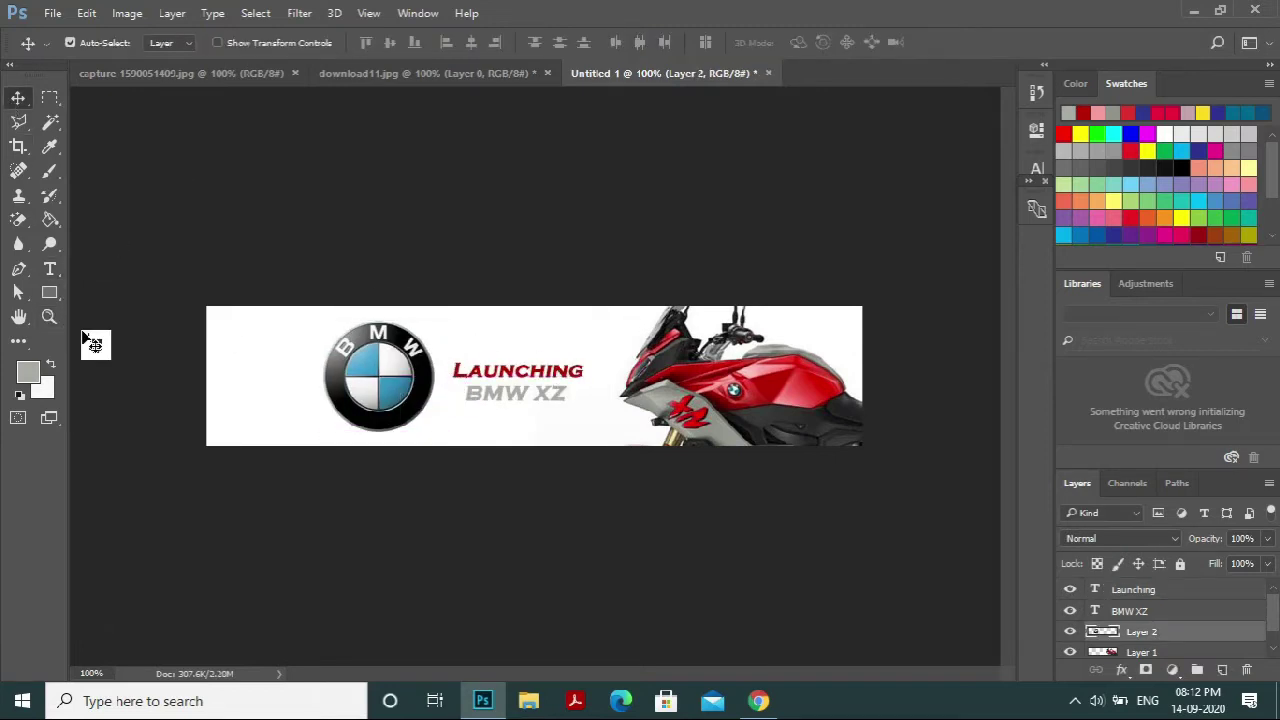
{"action": "left_click", "coordinate": [49, 292]}
- Draw a tall grey rectangle at the banner's left edge and skew it into a slanted band
{"action": "left_click_drag", "start_coordinate": [276, 308], "coordinate": [227, 450]}
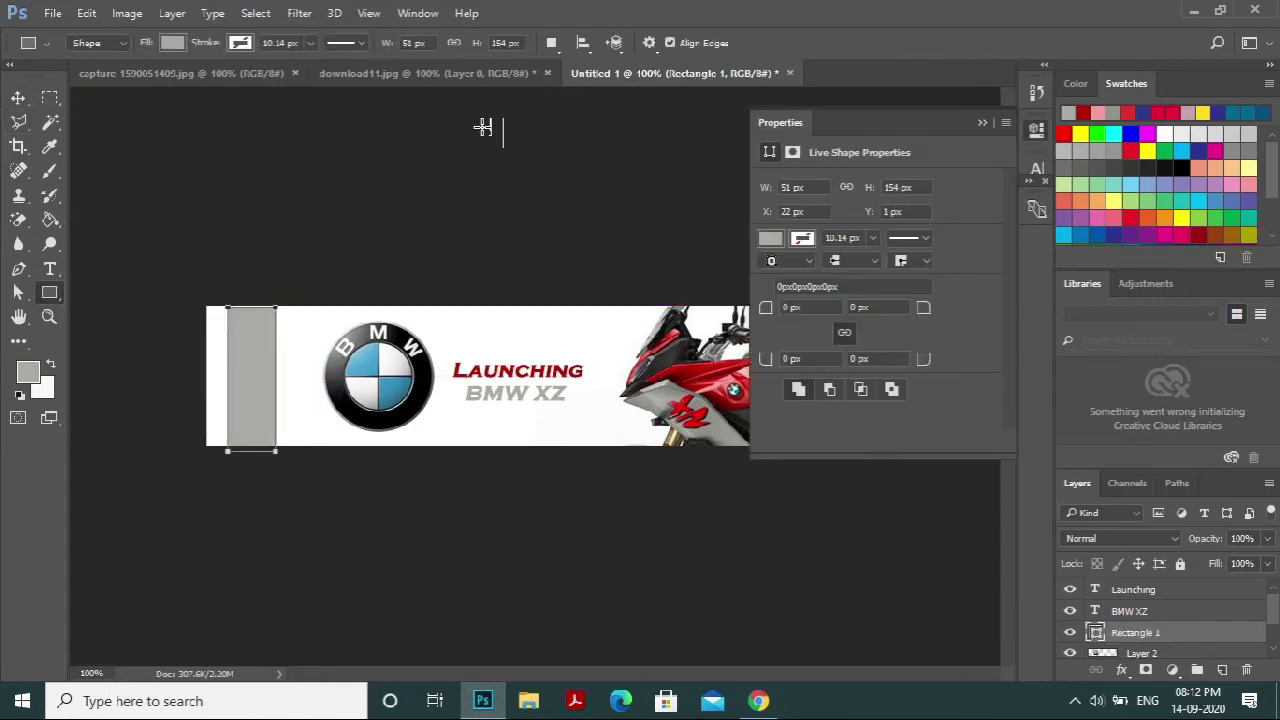
{"action": "left_click", "coordinate": [979, 121]}
{"action": "left_click", "coordinate": [18, 97]}
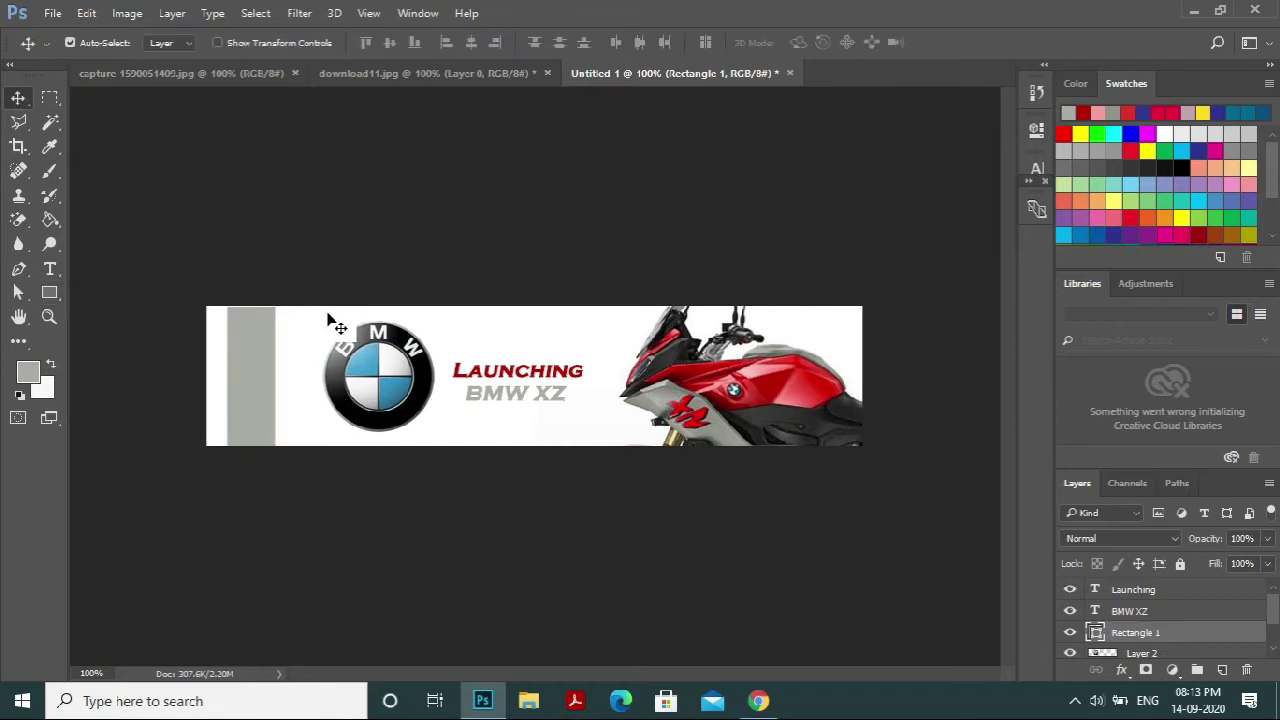
{"action": "key", "text": "ctrl+t"}
{"action": "right_click", "coordinate": [269, 356]}
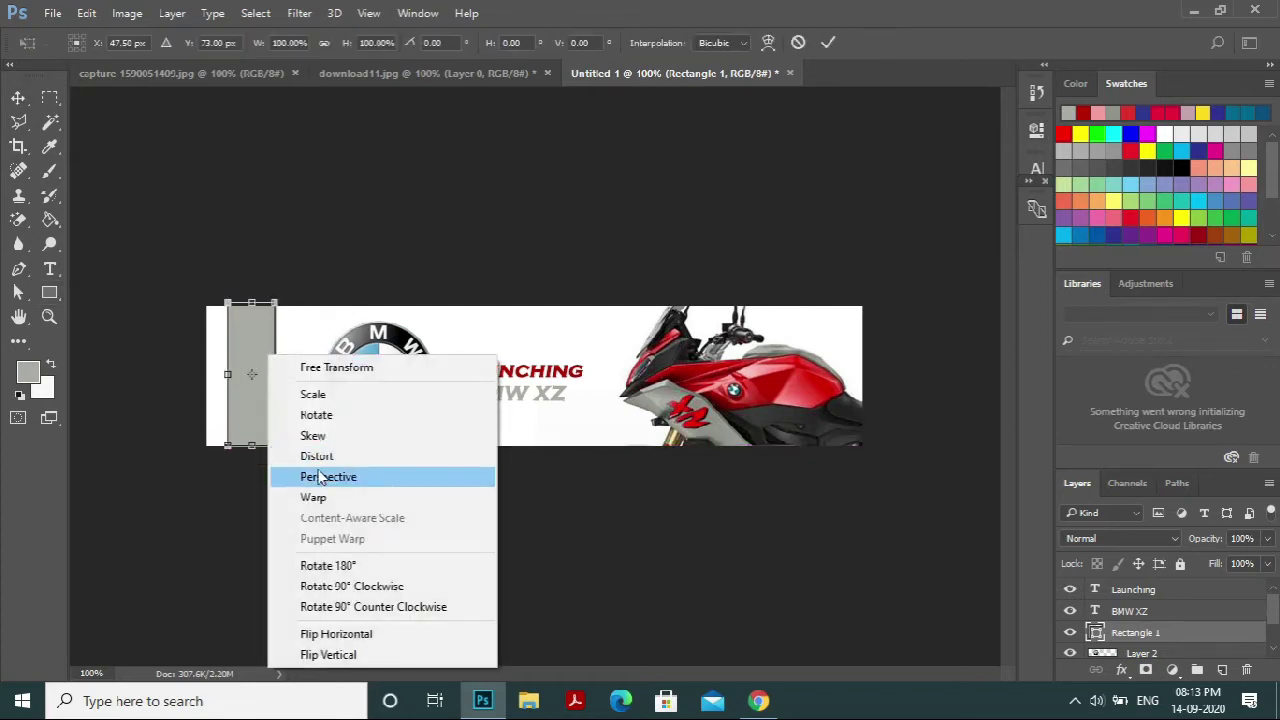
{"action": "left_click", "coordinate": [322, 441]}
{"action": "left_click_drag", "start_coordinate": [251, 445], "coordinate": [215, 445]}
{"action": "left_click_drag", "start_coordinate": [255, 304], "coordinate": [278, 303]}
{"action": "left_click", "coordinate": [18, 97]}
{"action": "left_click", "coordinate": [595, 279]}
- Duplicate the slanted band and enlarge the copy to about 162%
{"action": "mouse_move", "coordinate": [249, 400]}
{"action": "left_mouse_down"}
{"action": "mouse_move", "coordinate": [220, 357]}
{"action": "mouse_move", "coordinate": [266, 402]}
{"action": "mouse_move", "coordinate": [223, 371]}
{"action": "mouse_move", "coordinate": [224, 398]}
{"action": "left_mouse_up"}
{"action": "key", "text": "ctrl+t"}
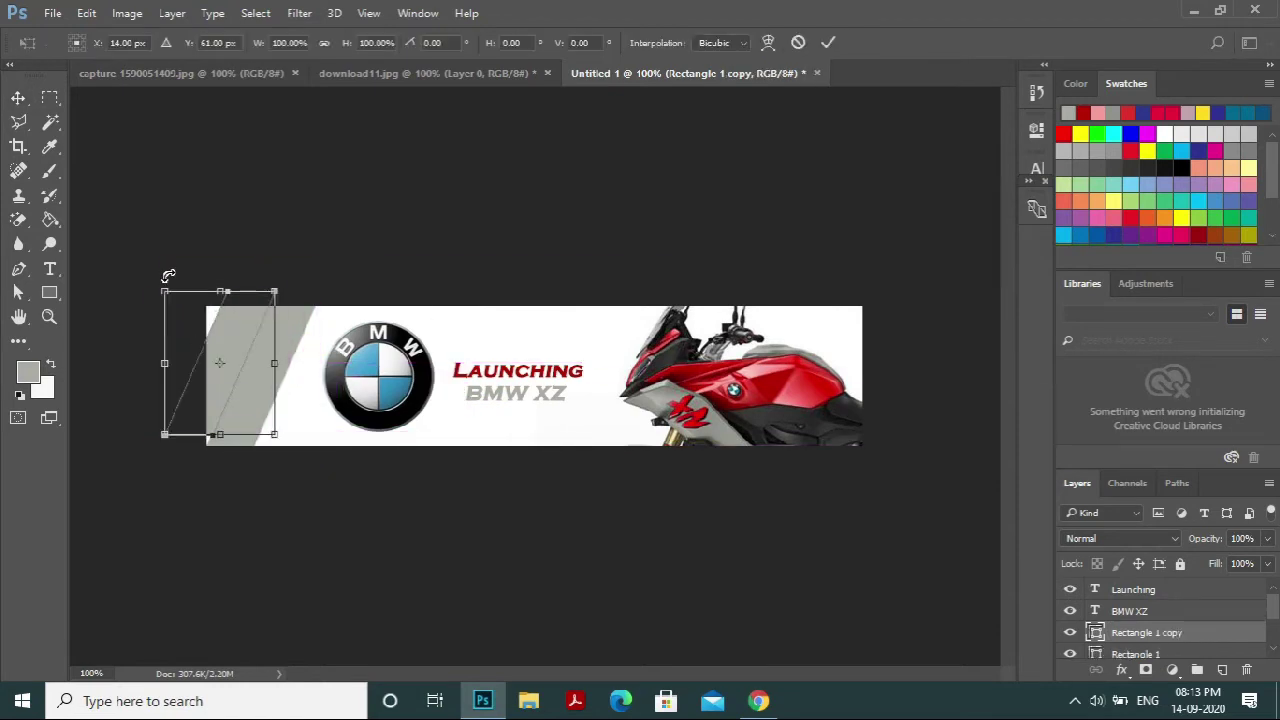
{"action": "left_click_drag", "start_coordinate": [164, 287], "coordinate": [120, 251]}
{"action": "mouse_move", "coordinate": [253, 329]}
{"action": "left_mouse_down"}
{"action": "mouse_move", "coordinate": [240, 327]}
{"action": "mouse_move", "coordinate": [252, 330]}
{"action": "left_mouse_up"}
{"action": "key", "text": "Return"}
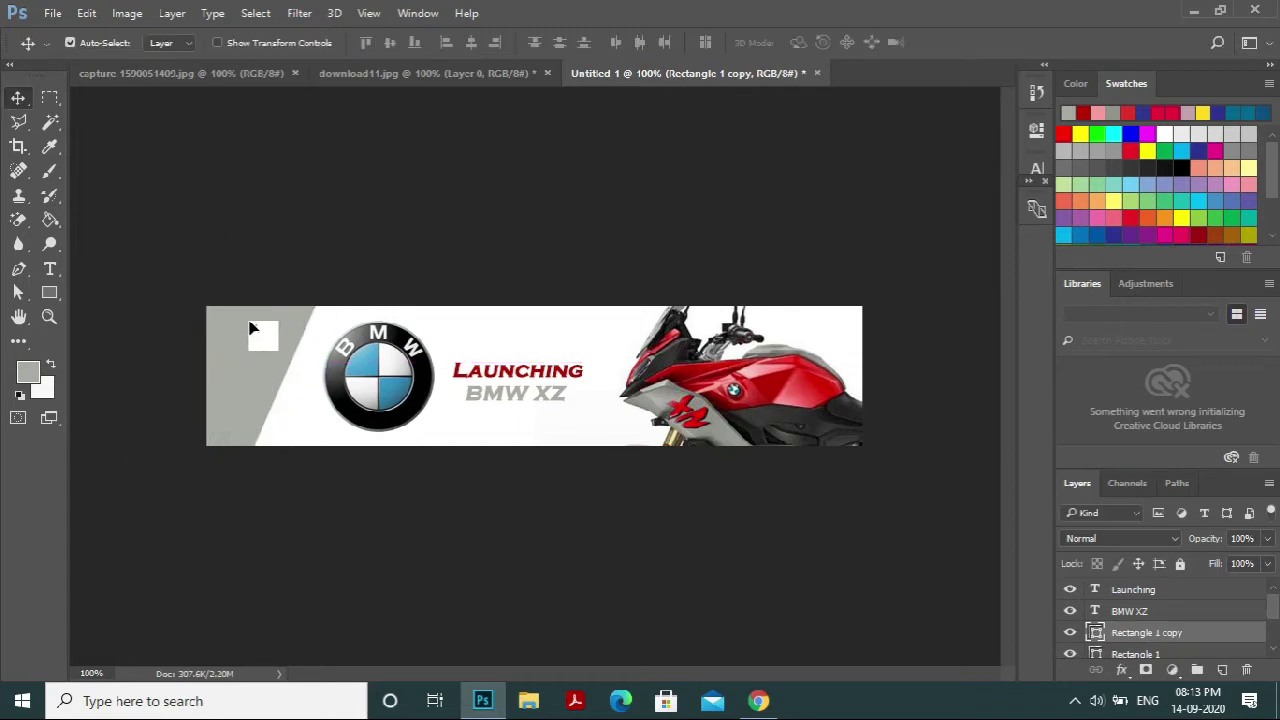
- Set the foreground colour to the red sampled from the LAUNCHING text
{"action": "left_click", "coordinate": [31, 379]}
{"action": "left_click_drag", "start_coordinate": [404, 306], "coordinate": [303, 477]}
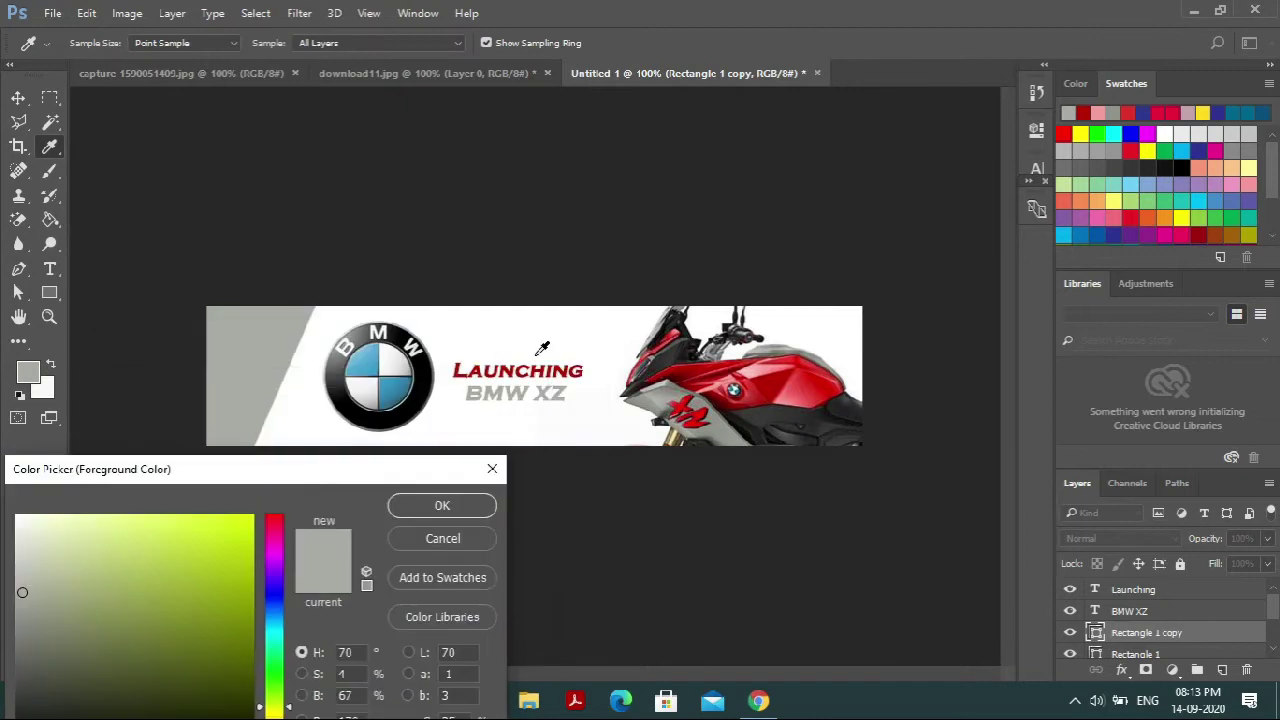
{"action": "left_click", "coordinate": [578, 364]}
{"action": "left_click", "coordinate": [442, 505]}
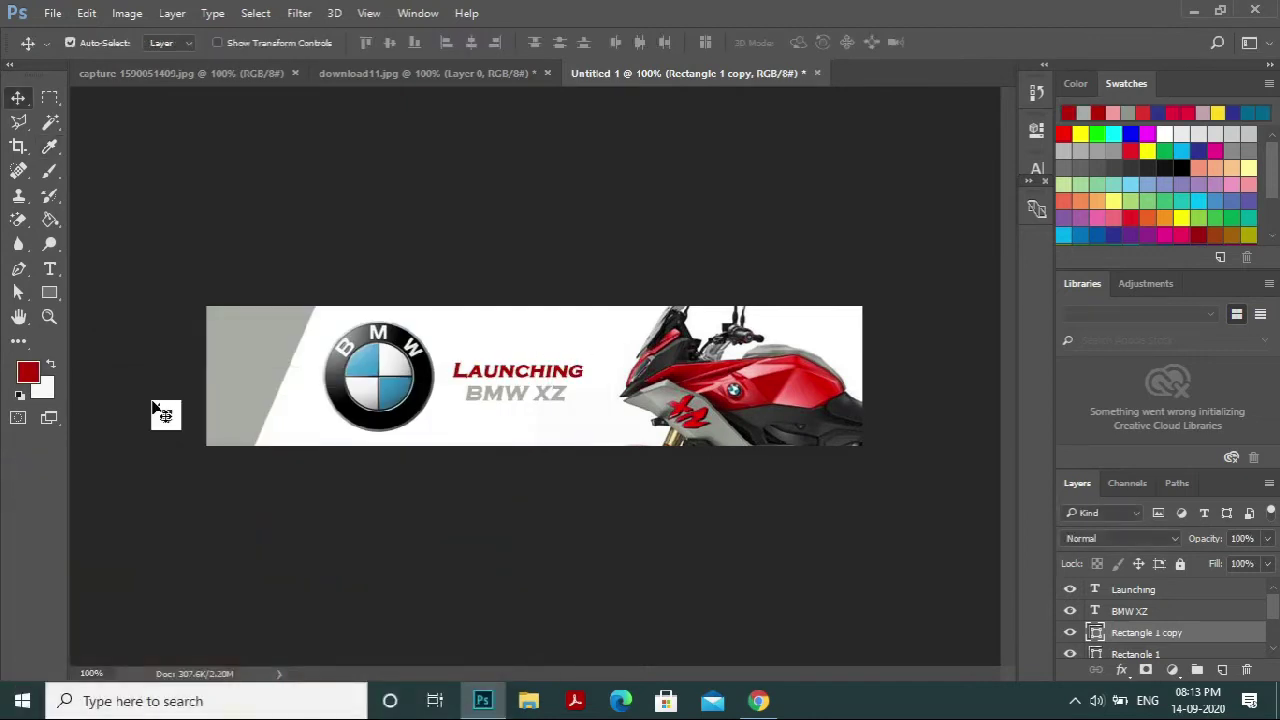
- Rasterize and fill the copied band red, then move the motorbike up about 28 px
{"action": "left_click", "coordinate": [50, 221]}
{"action": "left_click", "coordinate": [229, 329]}
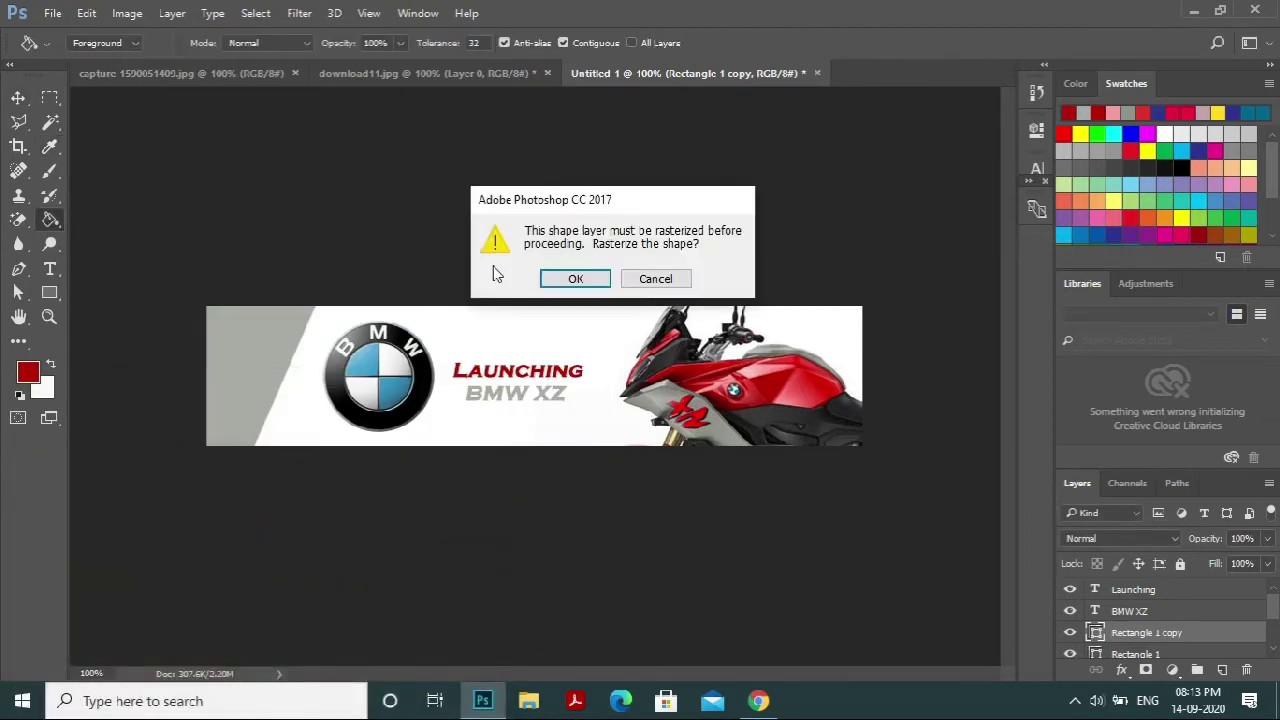
{"action": "left_click", "coordinate": [574, 279]}
{"action": "left_click", "coordinate": [229, 329]}
{"action": "left_click", "coordinate": [18, 98]}
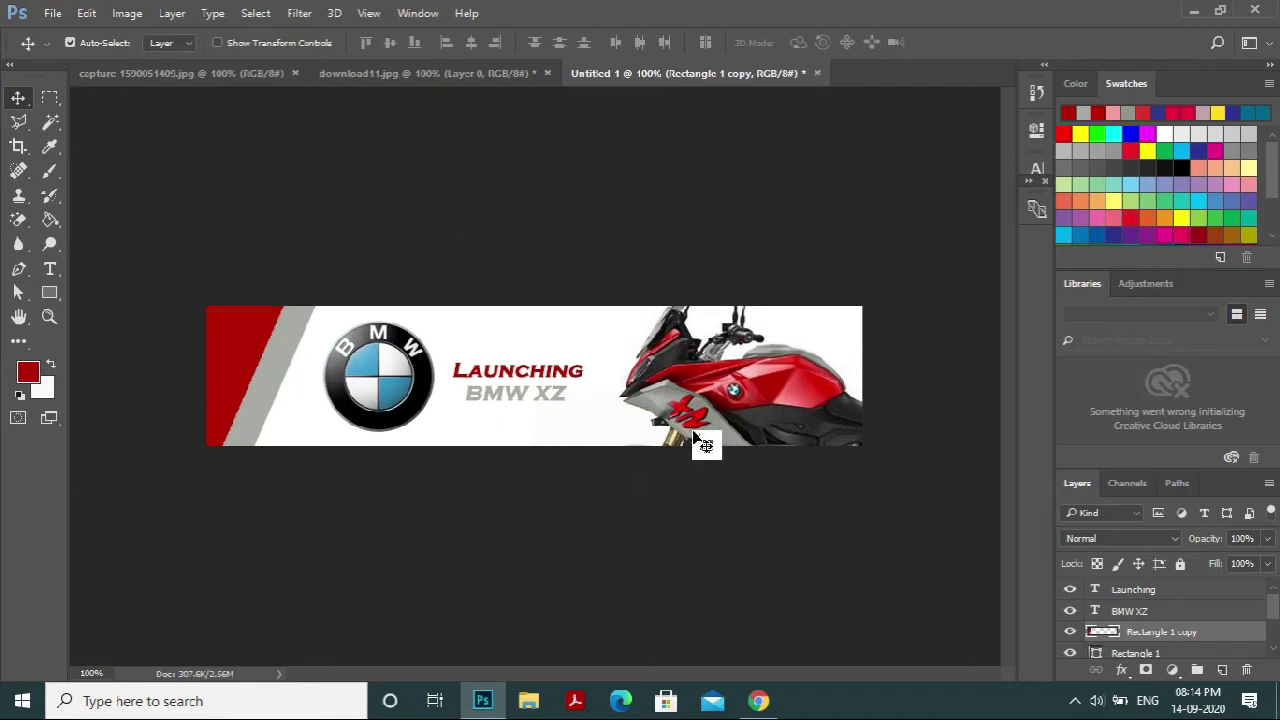
{"action": "left_click_drag", "start_coordinate": [694, 434], "coordinate": [694, 405]}
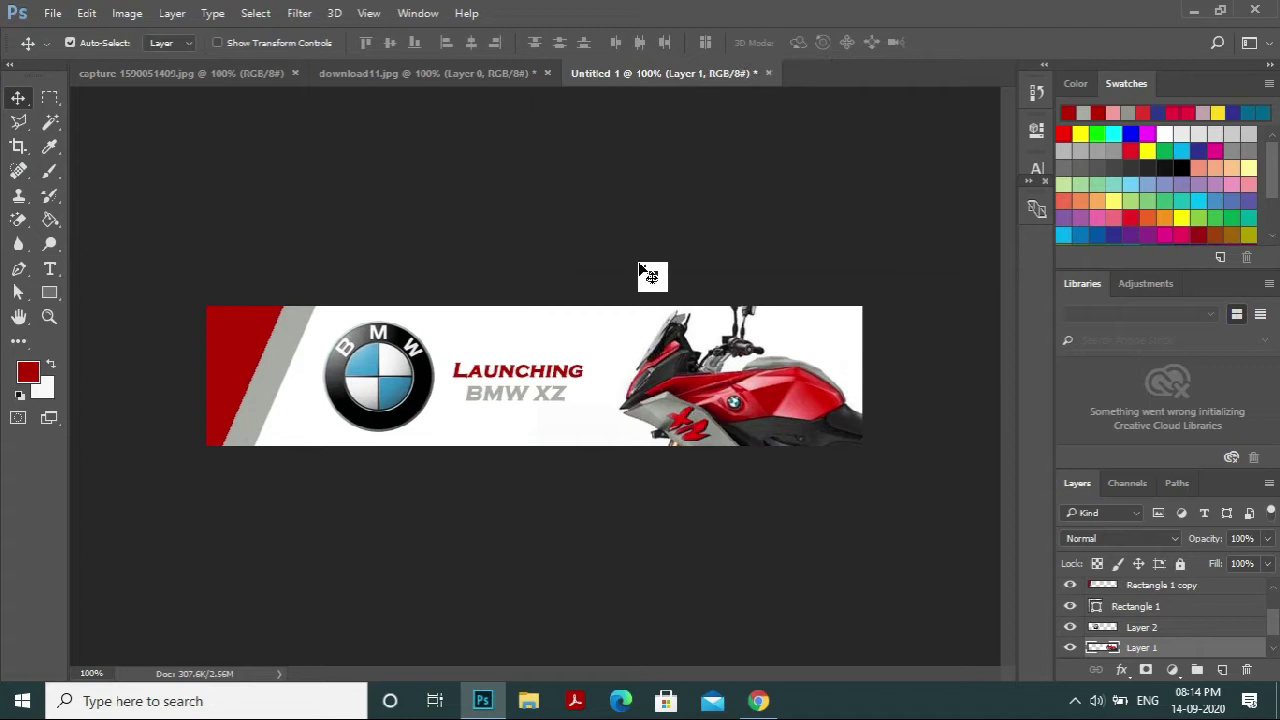
- Show the Timeline panel and create a video timeline with tracks for every banner layer
{"action": "left_click", "coordinate": [409, 17]}
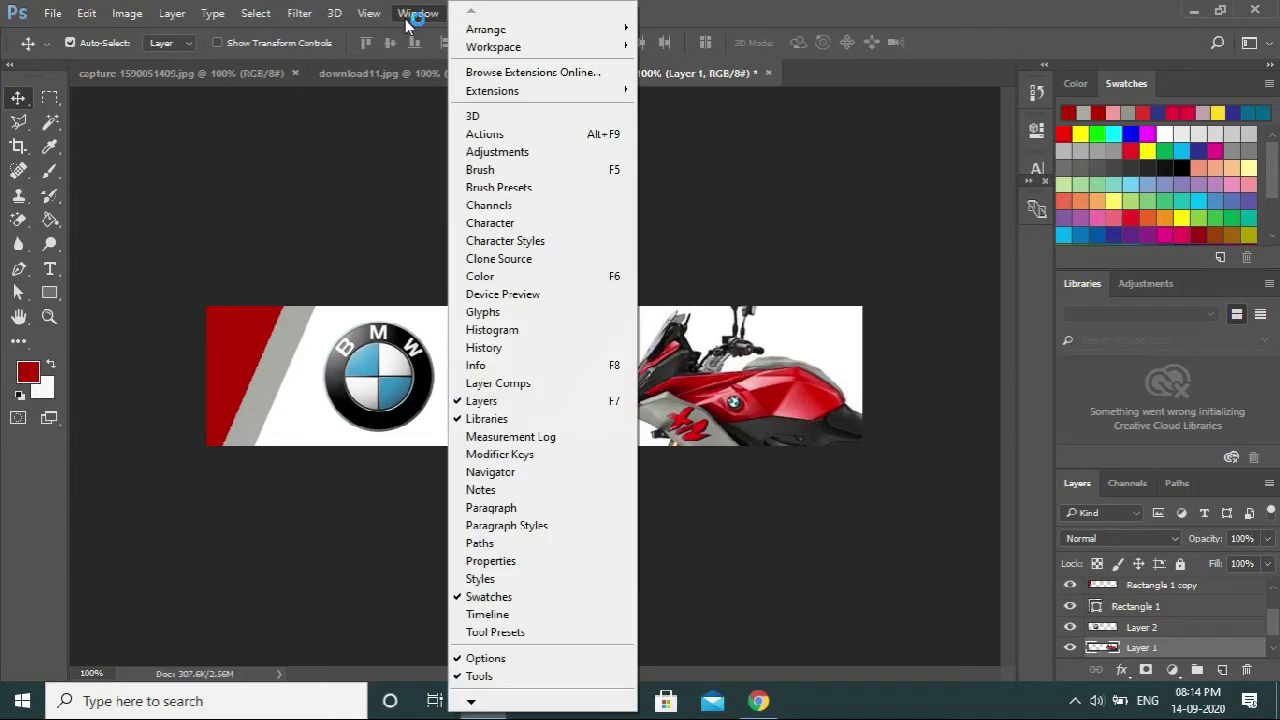
{"action": "left_click", "coordinate": [533, 616]}
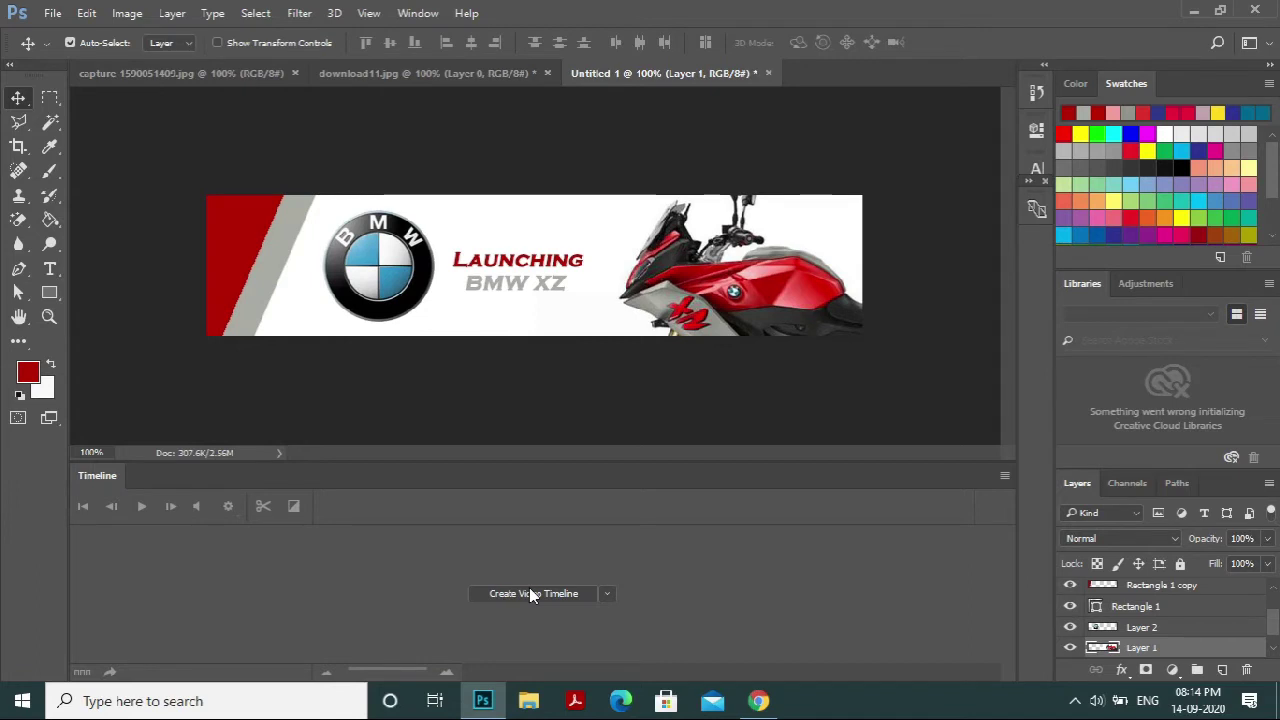
{"action": "left_click", "coordinate": [529, 594]}
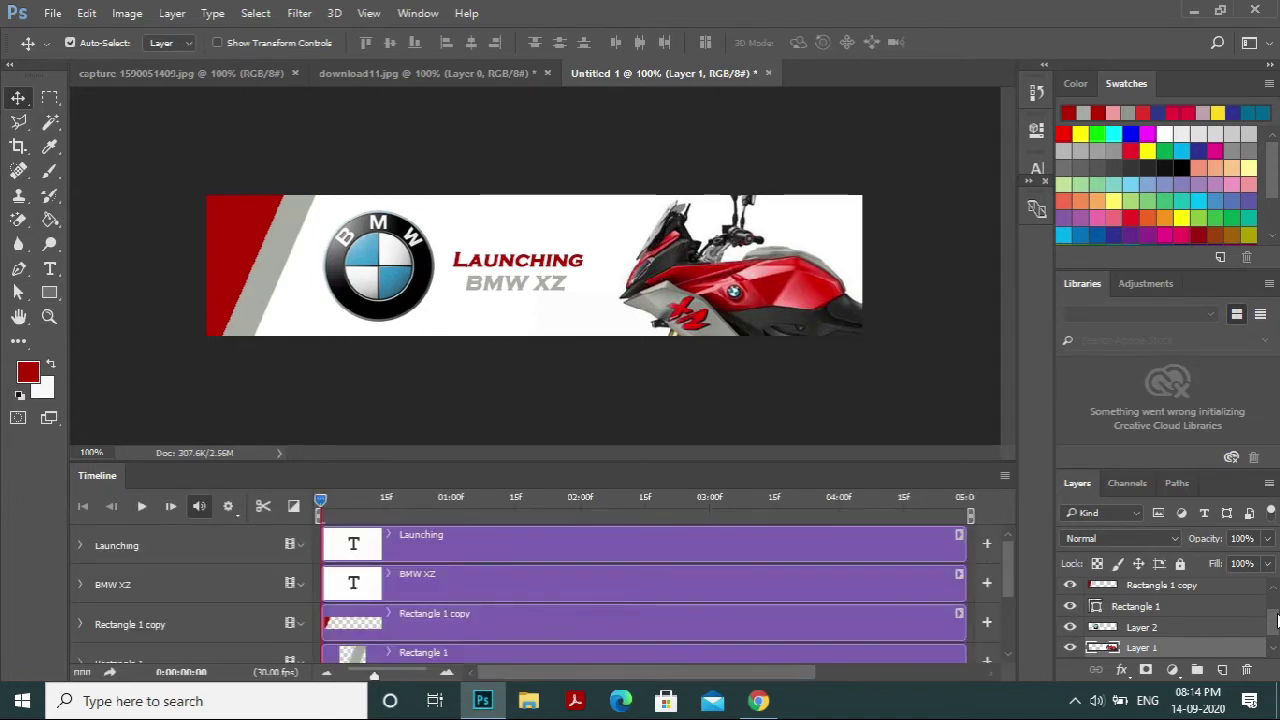
- Trim the red stripe's Rectangle 1 copy clip so it ends at 01:16
{"action": "scroll", "coordinate": [1275, 628], "scroll_direction": "up", "scroll_amount": 2}
{"action": "scroll", "coordinate": [1275, 628], "scroll_direction": "down", "scroll_amount": 3}
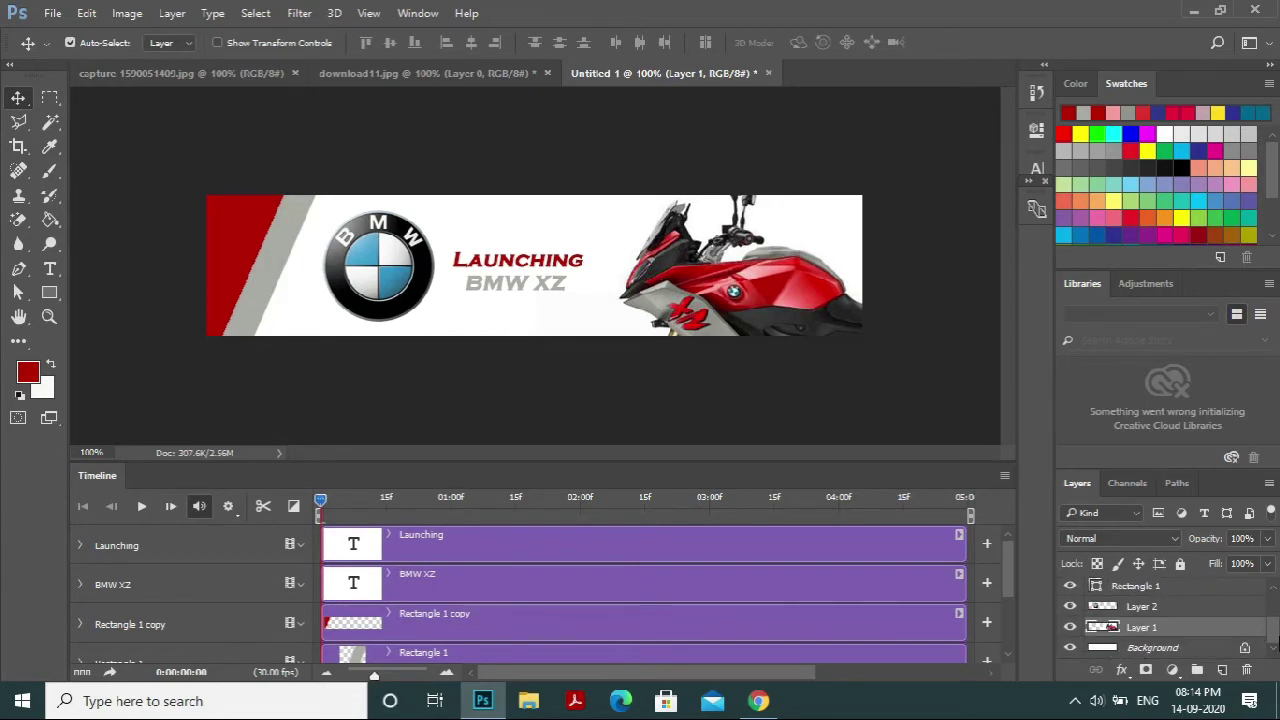
{"action": "left_click_drag", "start_coordinate": [1006, 551], "coordinate": [1001, 523]}
{"action": "left_click_drag", "start_coordinate": [1011, 568], "coordinate": [1012, 589]}
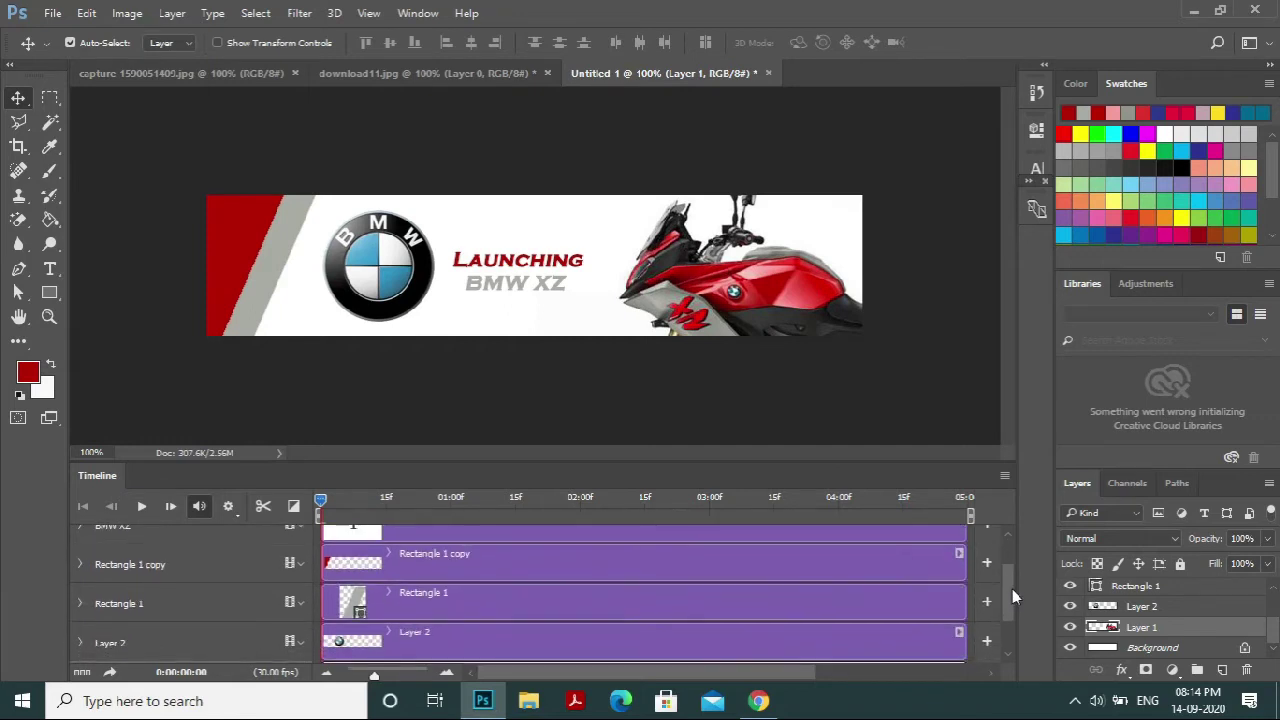
{"action": "left_click", "coordinate": [227, 247]}
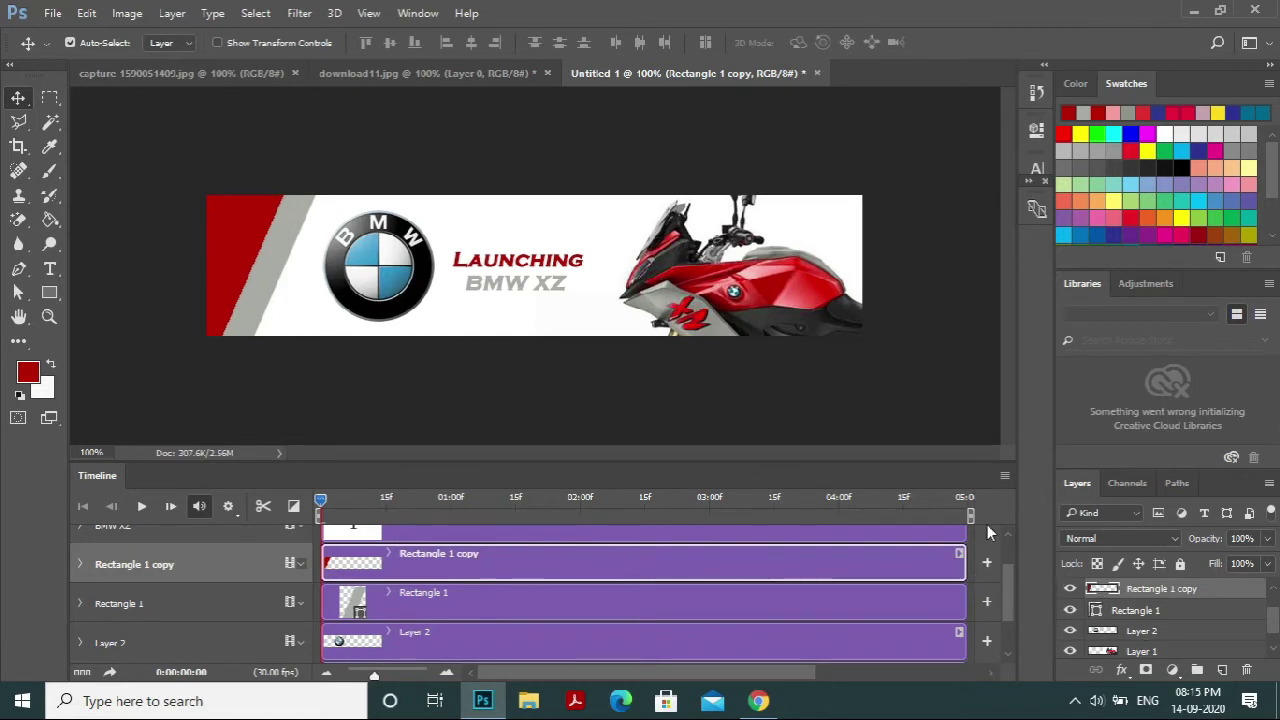
{"action": "left_click_drag", "start_coordinate": [964, 564], "coordinate": [513, 605]}
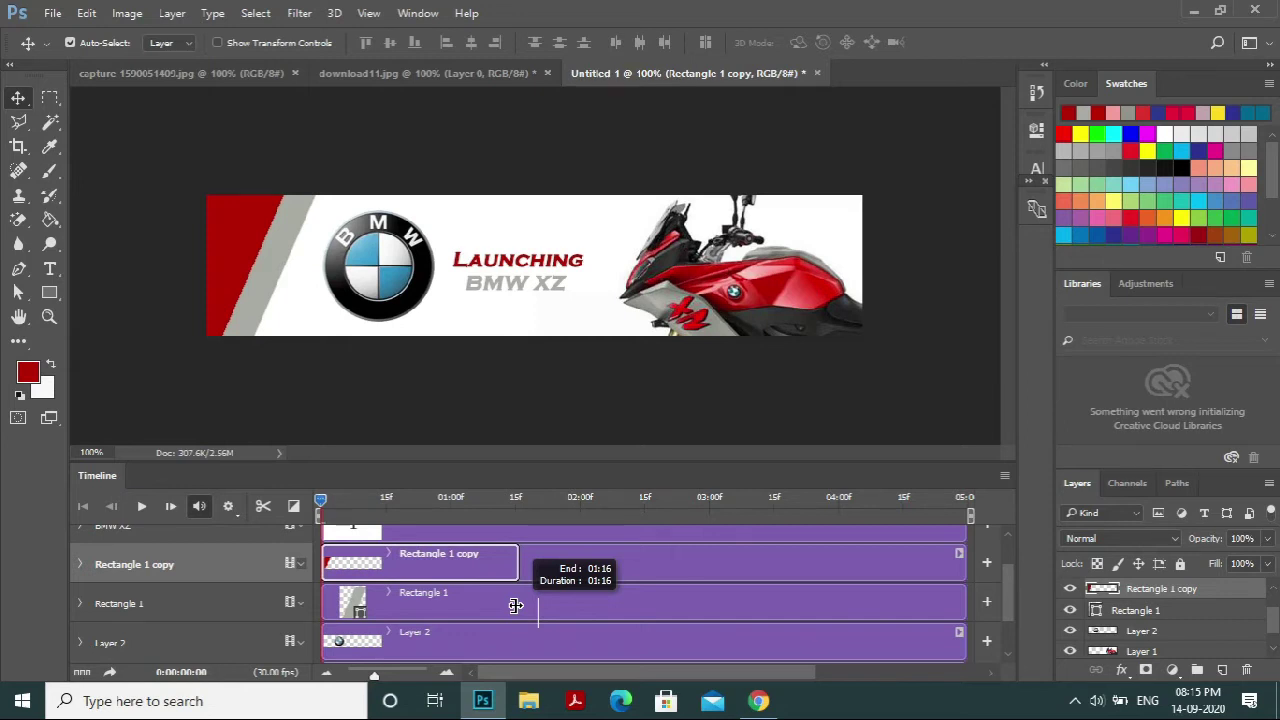
{"action": "left_click_drag", "start_coordinate": [515, 605], "coordinate": [515, 605]}
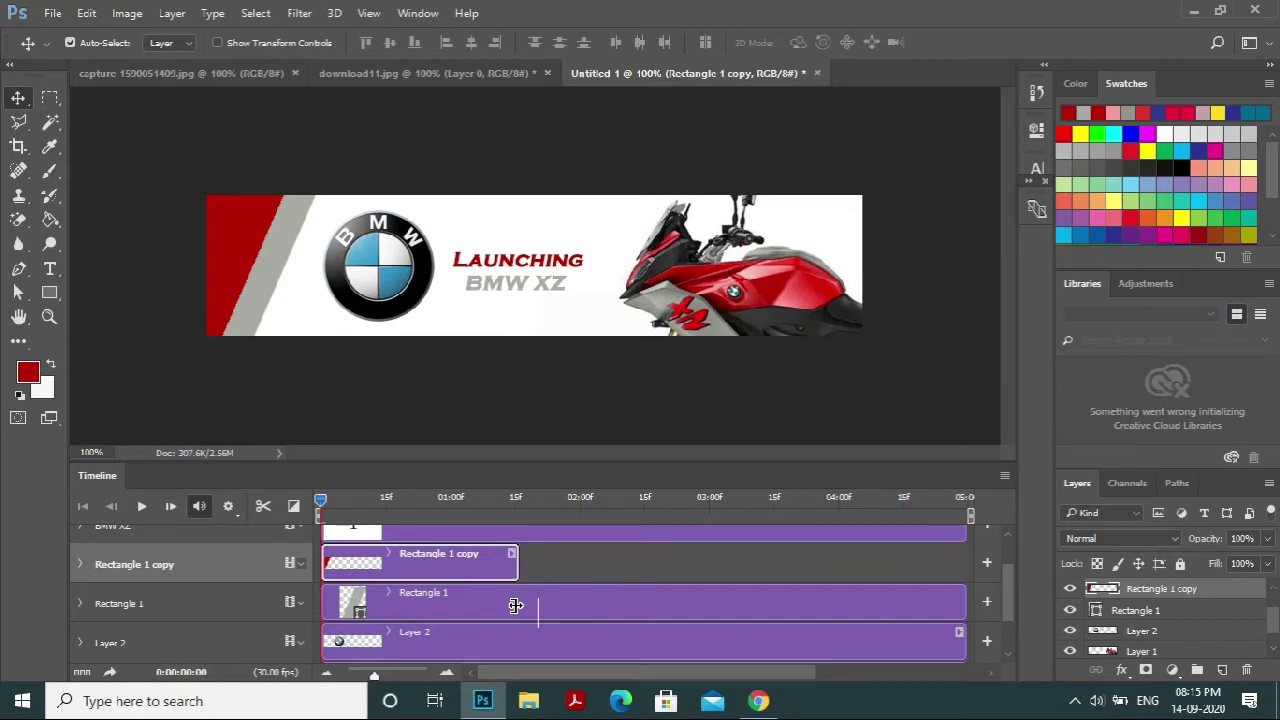
{"action": "left_click", "coordinate": [341, 549]}
- Expand Rectangle 1 copy, move the red stripe left, and set a Position keyframe at 00:00
{"action": "left_click", "coordinate": [122, 530]}
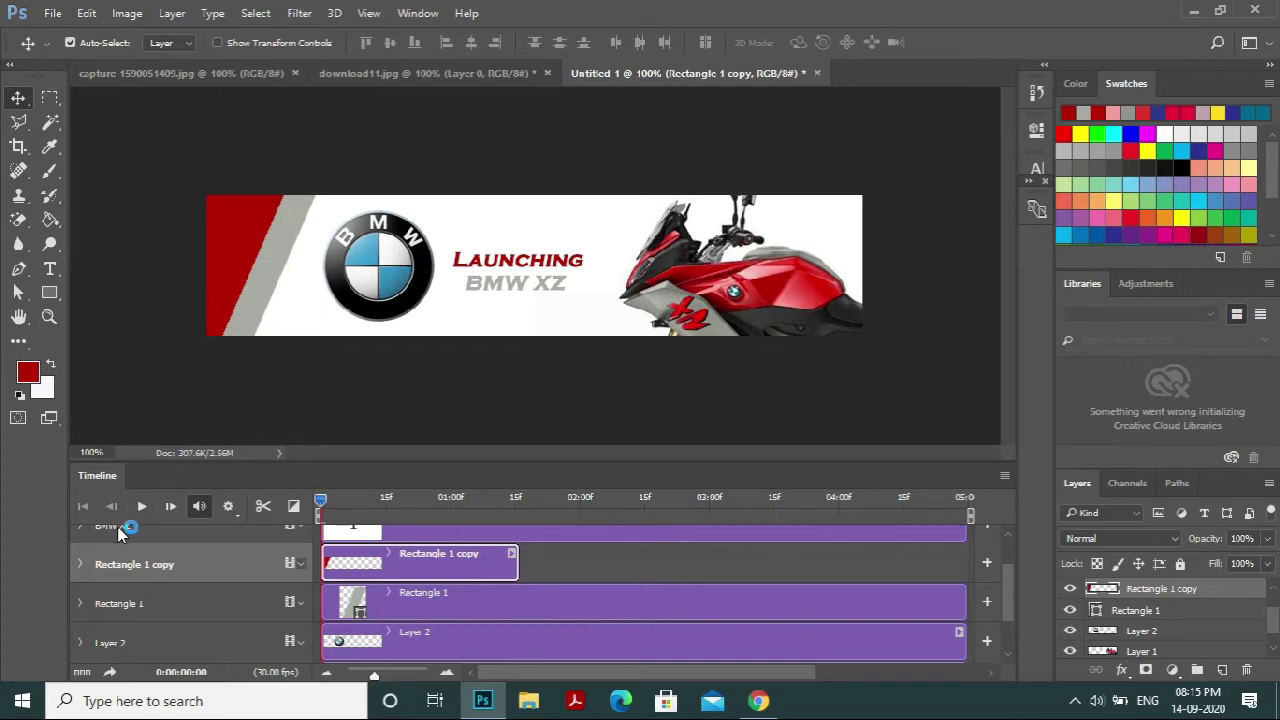
{"action": "left_click", "coordinate": [80, 564]}
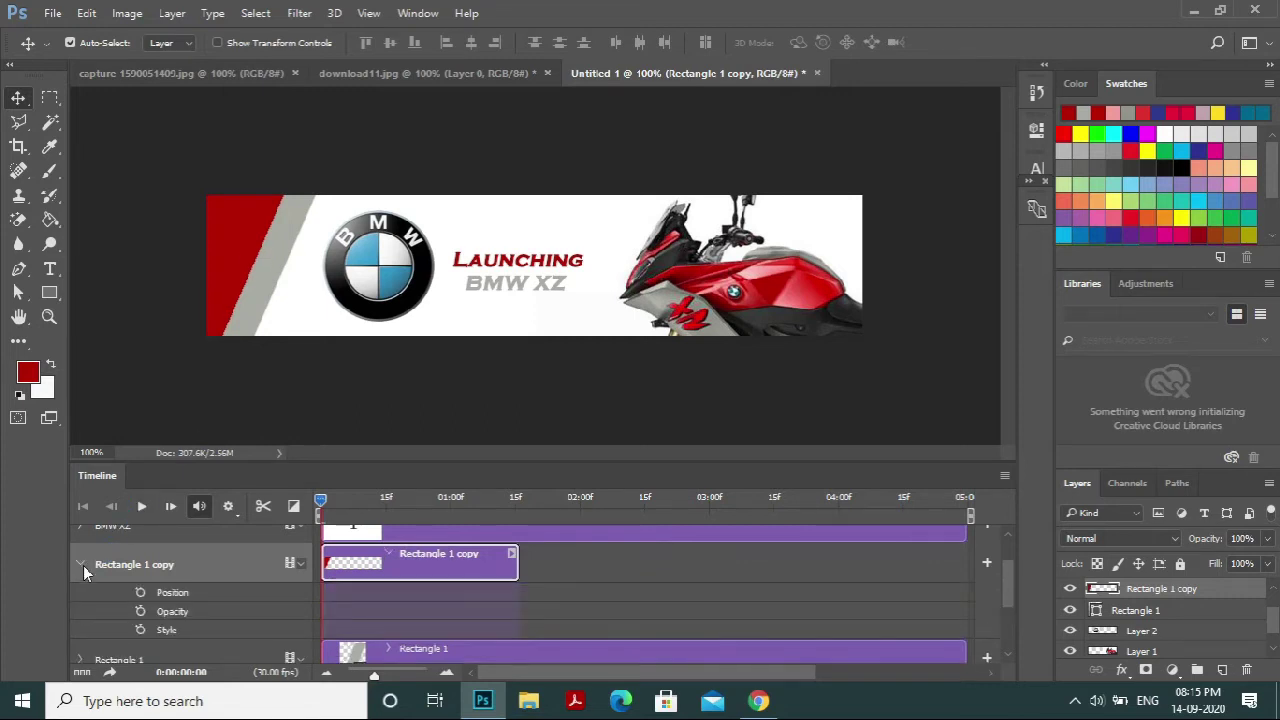
{"action": "left_click", "coordinate": [212, 611]}
{"action": "left_click_drag", "start_coordinate": [229, 261], "coordinate": [216, 262]}
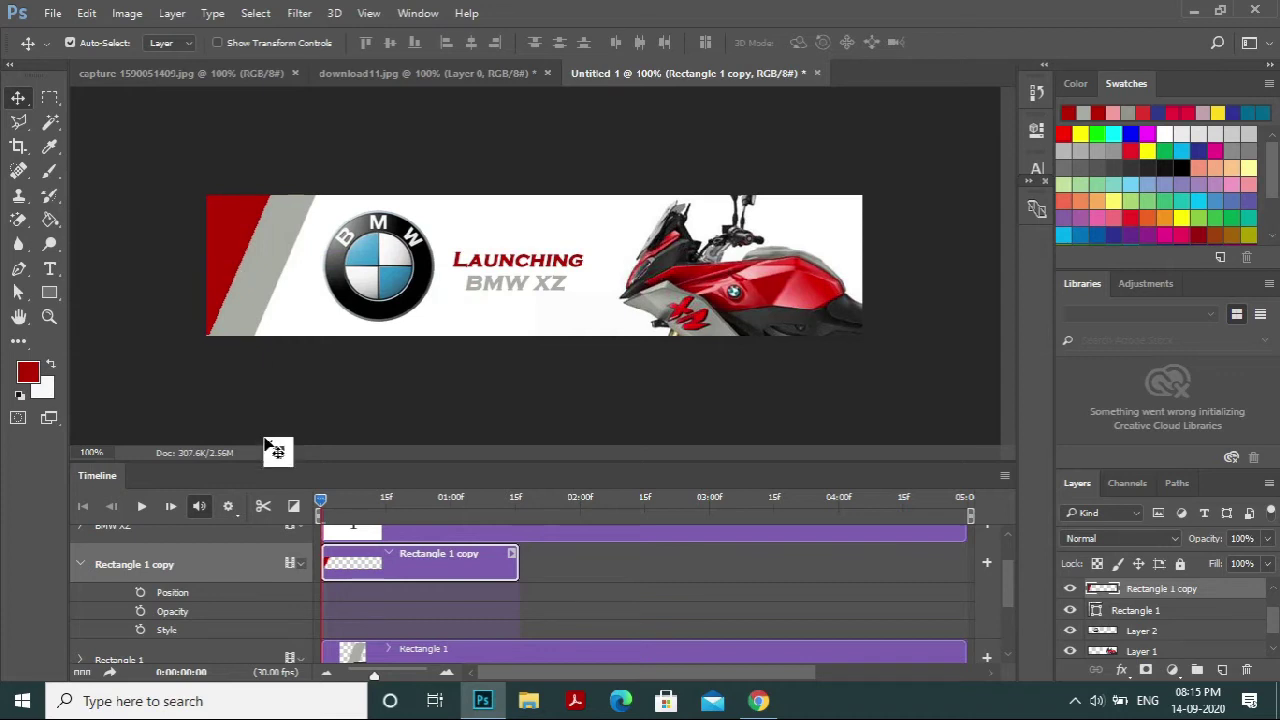
{"action": "left_click", "coordinate": [140, 593]}
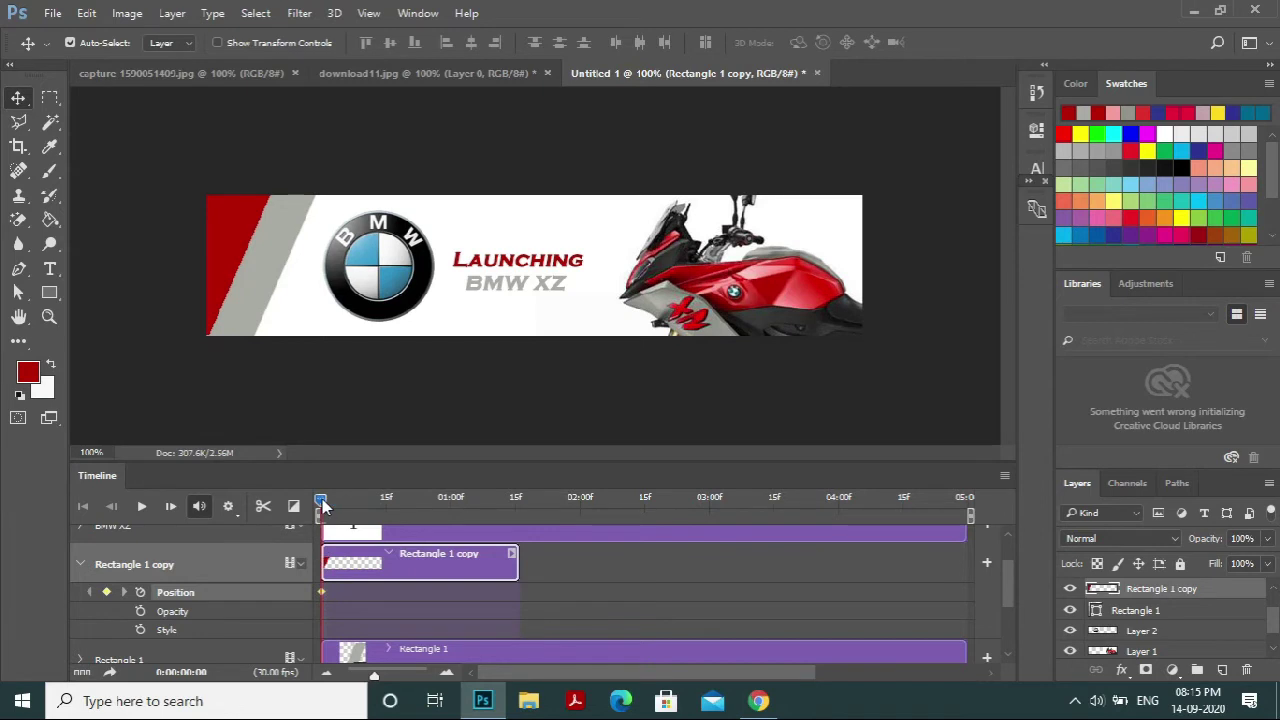
- At about 01:13, move the red stripe right for its end position, then preview the slide
{"action": "left_click_drag", "start_coordinate": [322, 505], "coordinate": [507, 545]}
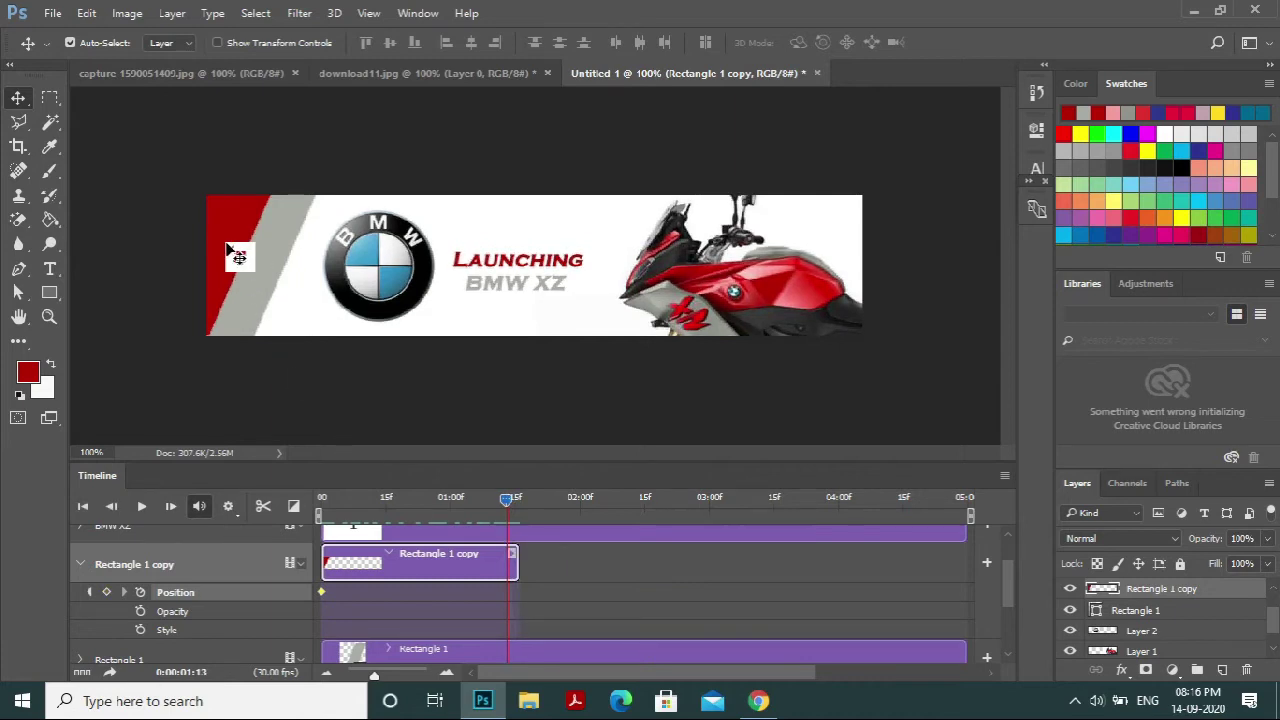
{"action": "left_click_drag", "start_coordinate": [228, 248], "coordinate": [248, 246]}
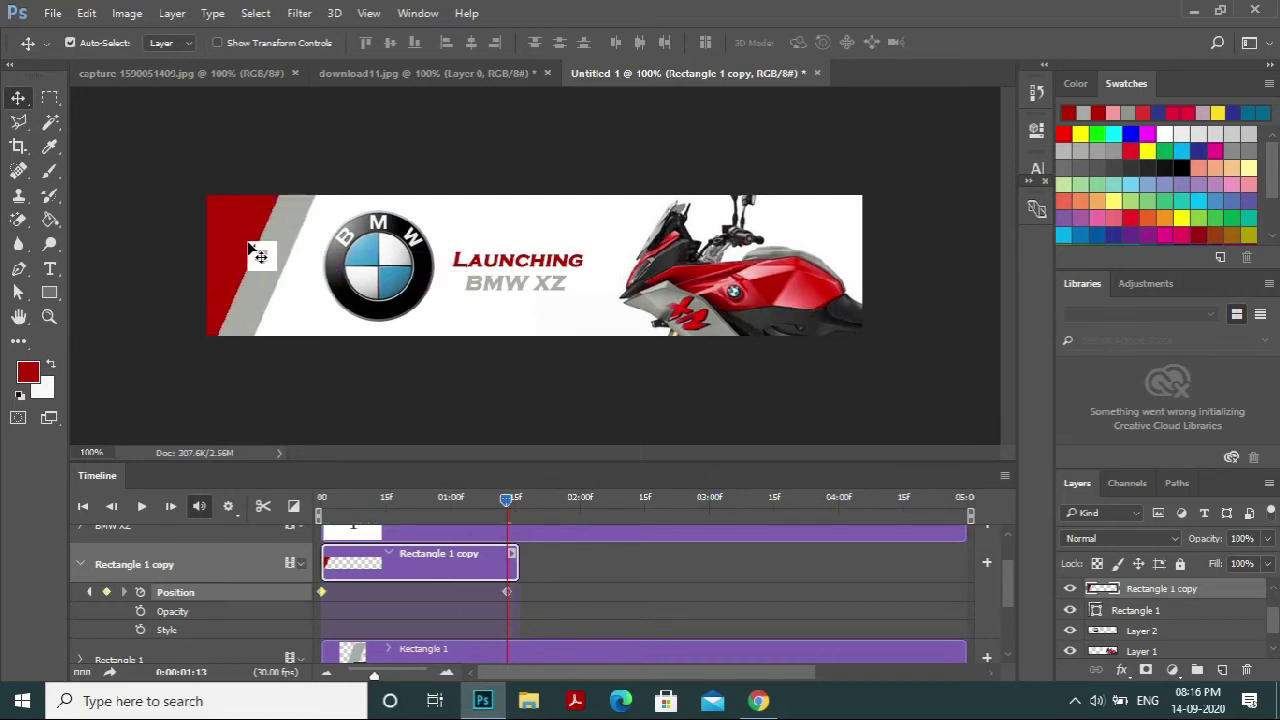
{"action": "left_click_drag", "start_coordinate": [507, 499], "coordinate": [309, 509]}
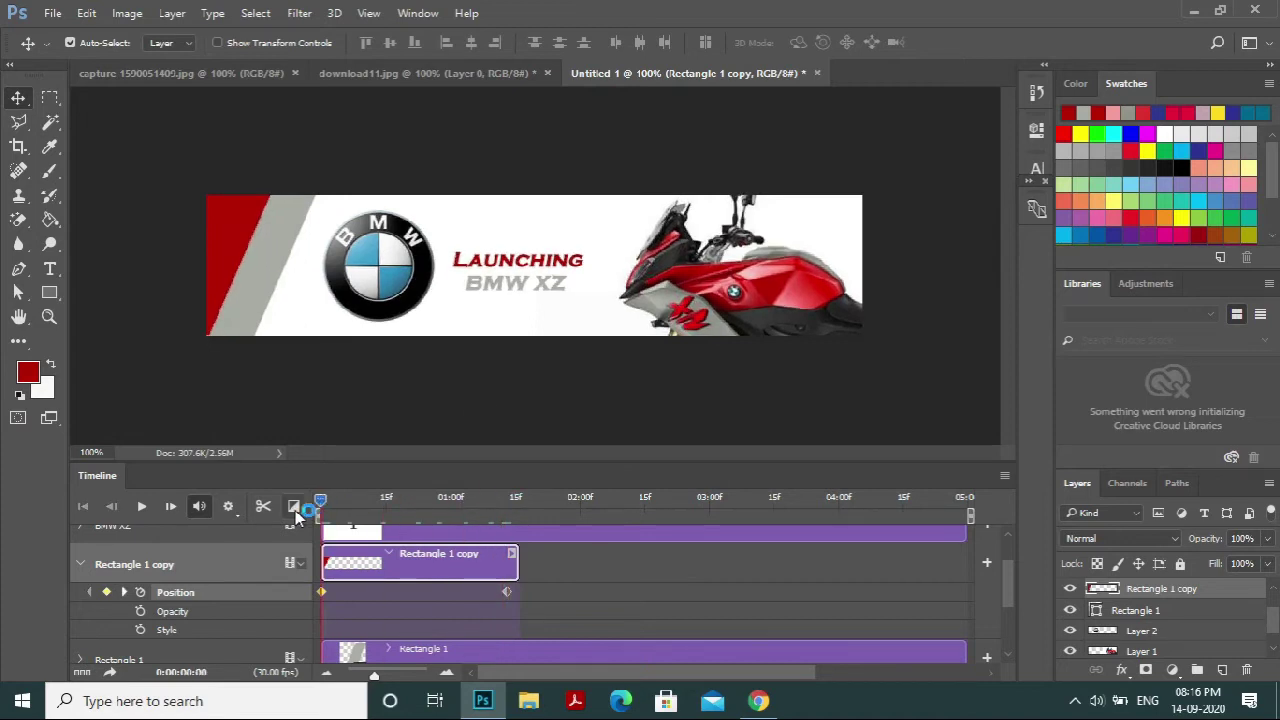
{"action": "key", "text": "space"}
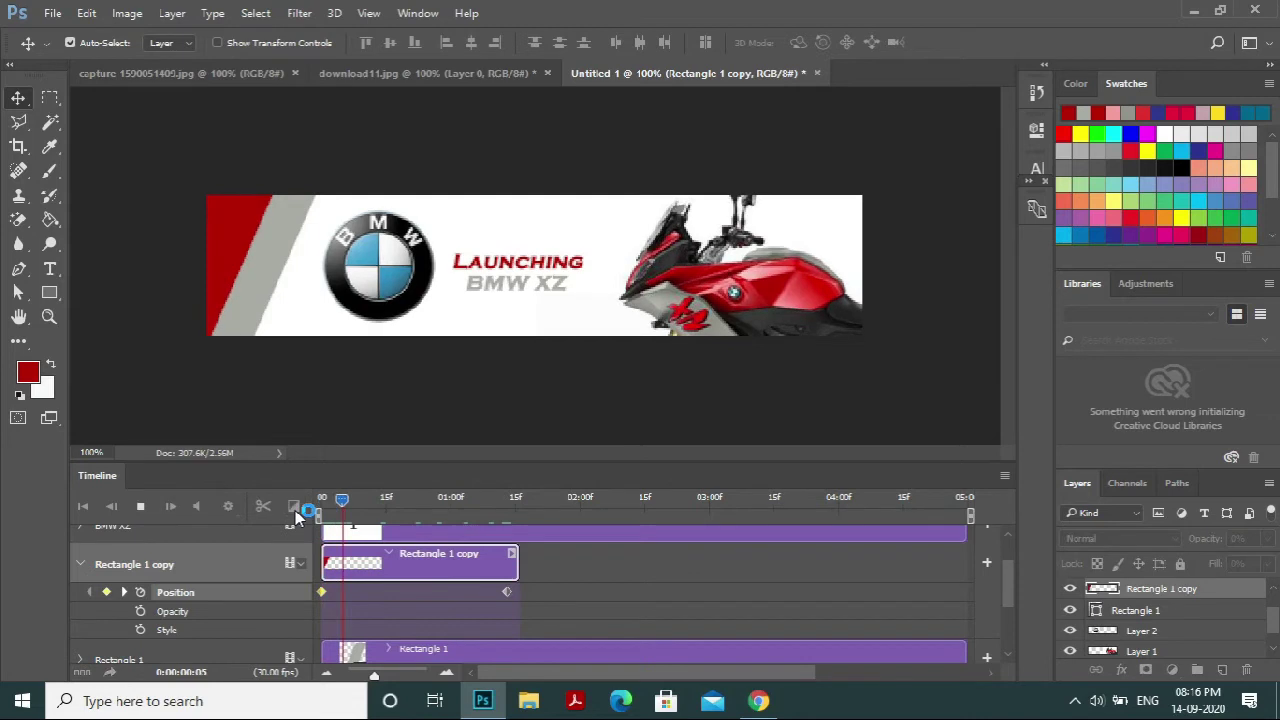
{"action": "key", "text": "space"}
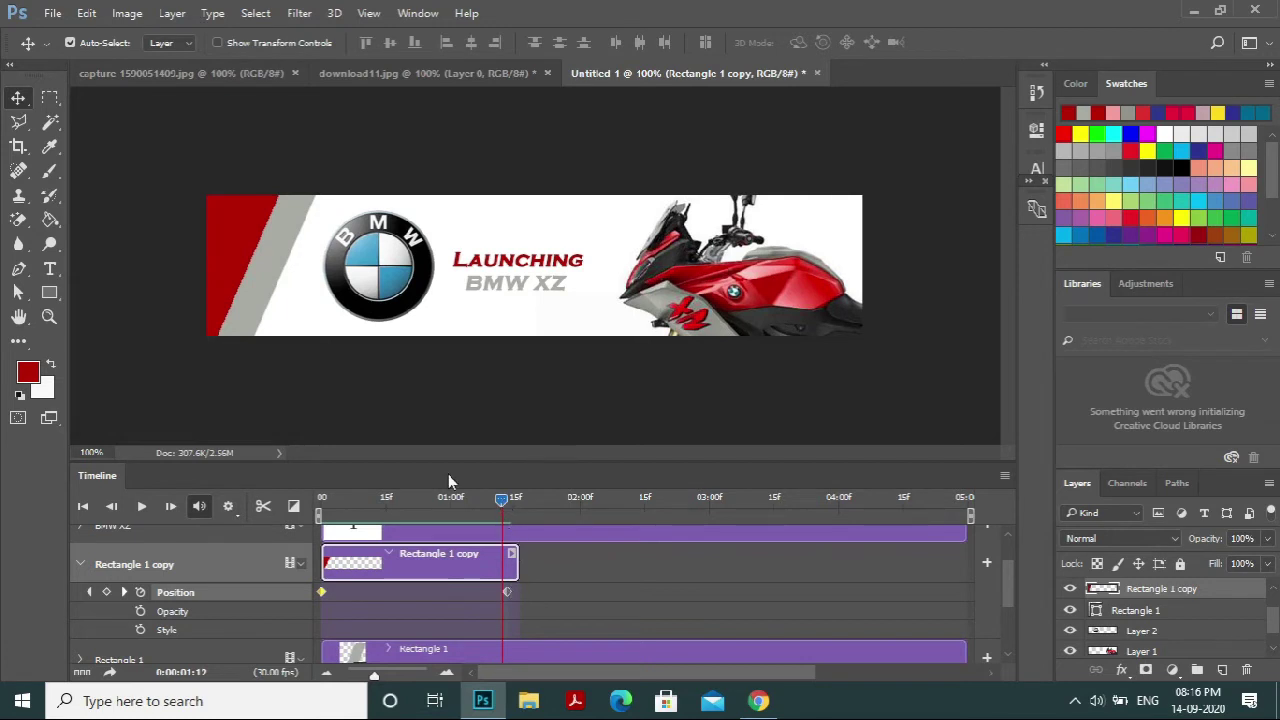
- Trim the grey Rectangle 1 clip so it starts around 00:13
{"action": "left_click", "coordinate": [276, 296]}
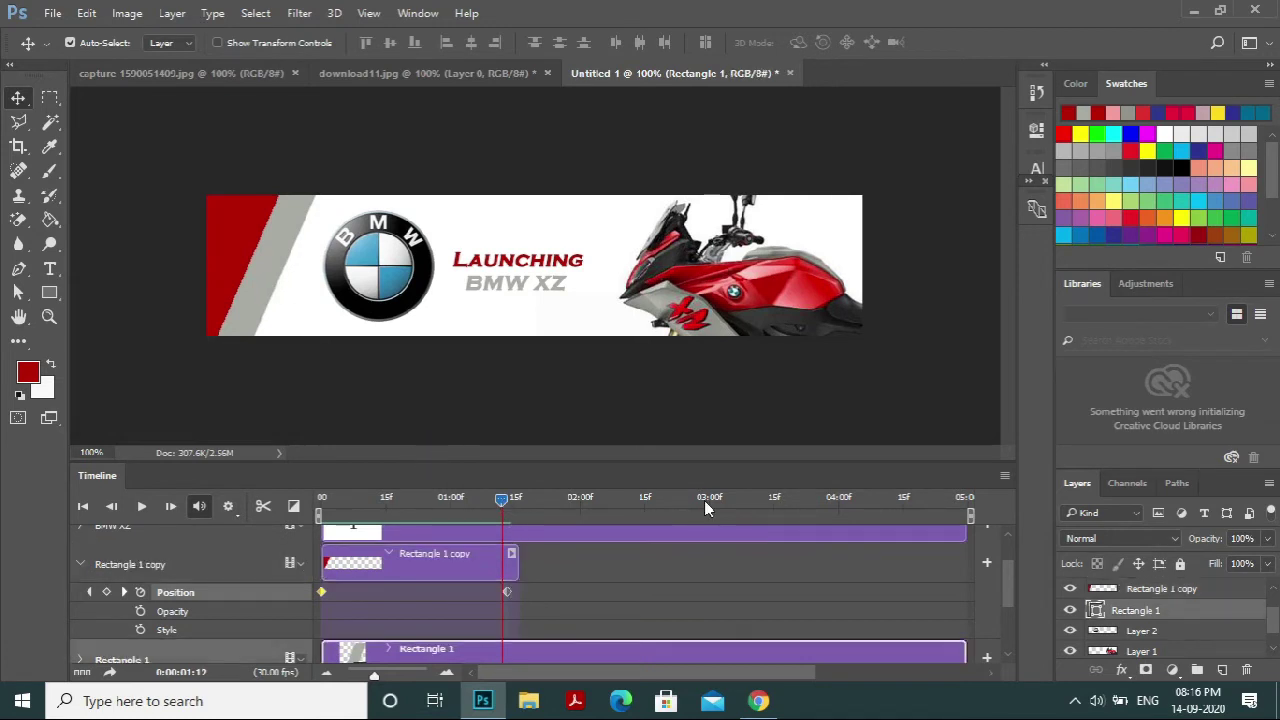
{"action": "left_click_drag", "start_coordinate": [1012, 579], "coordinate": [578, 601]}
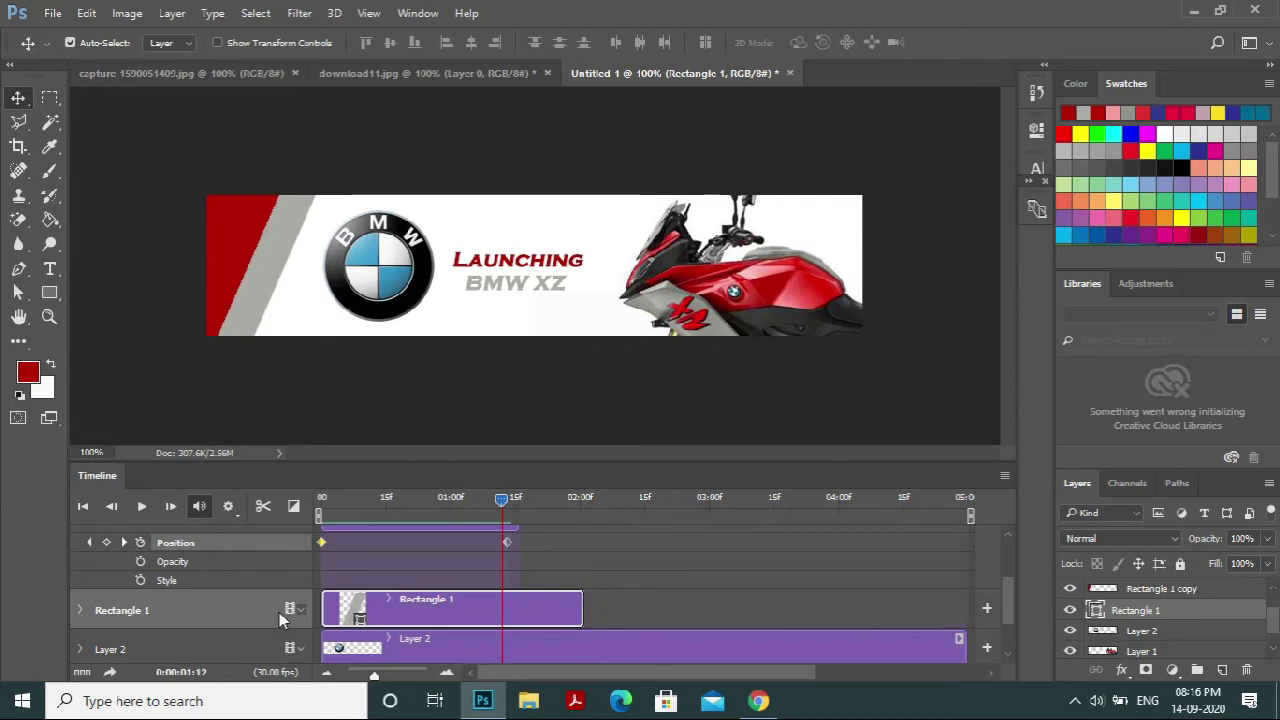
{"action": "left_click_drag", "start_coordinate": [323, 606], "coordinate": [408, 606]}
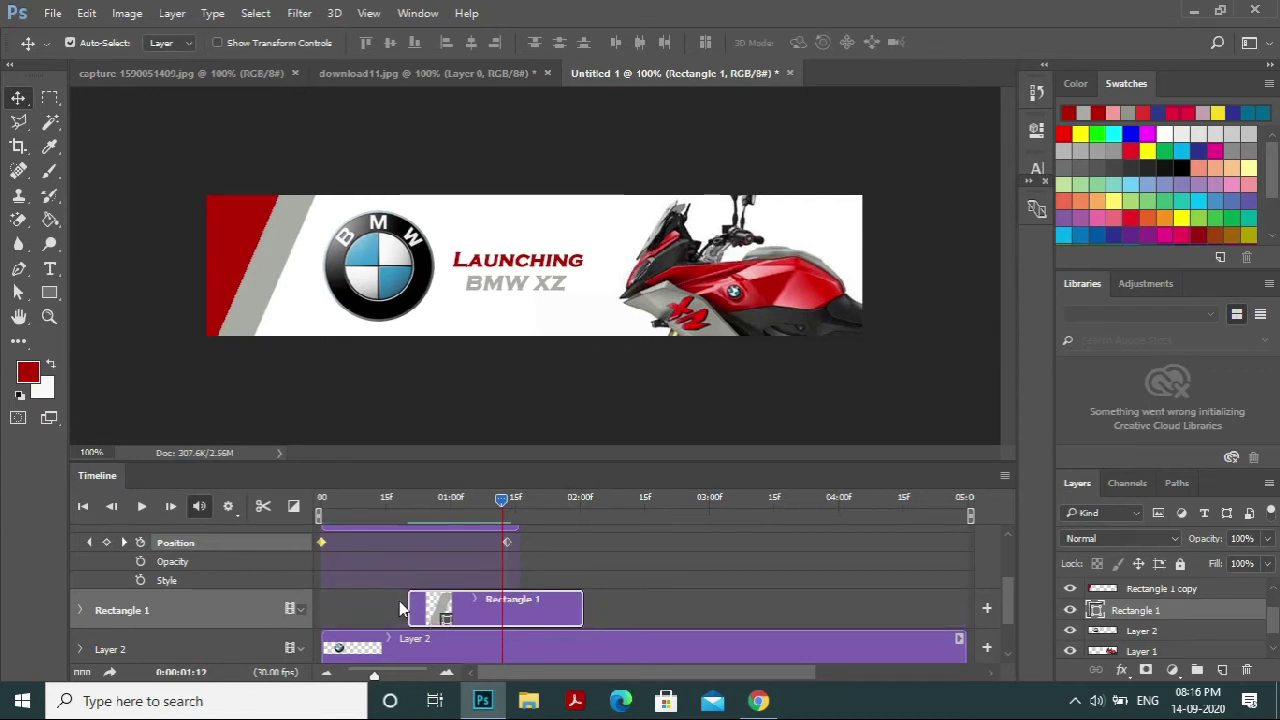
{"action": "left_click", "coordinate": [337, 497]}
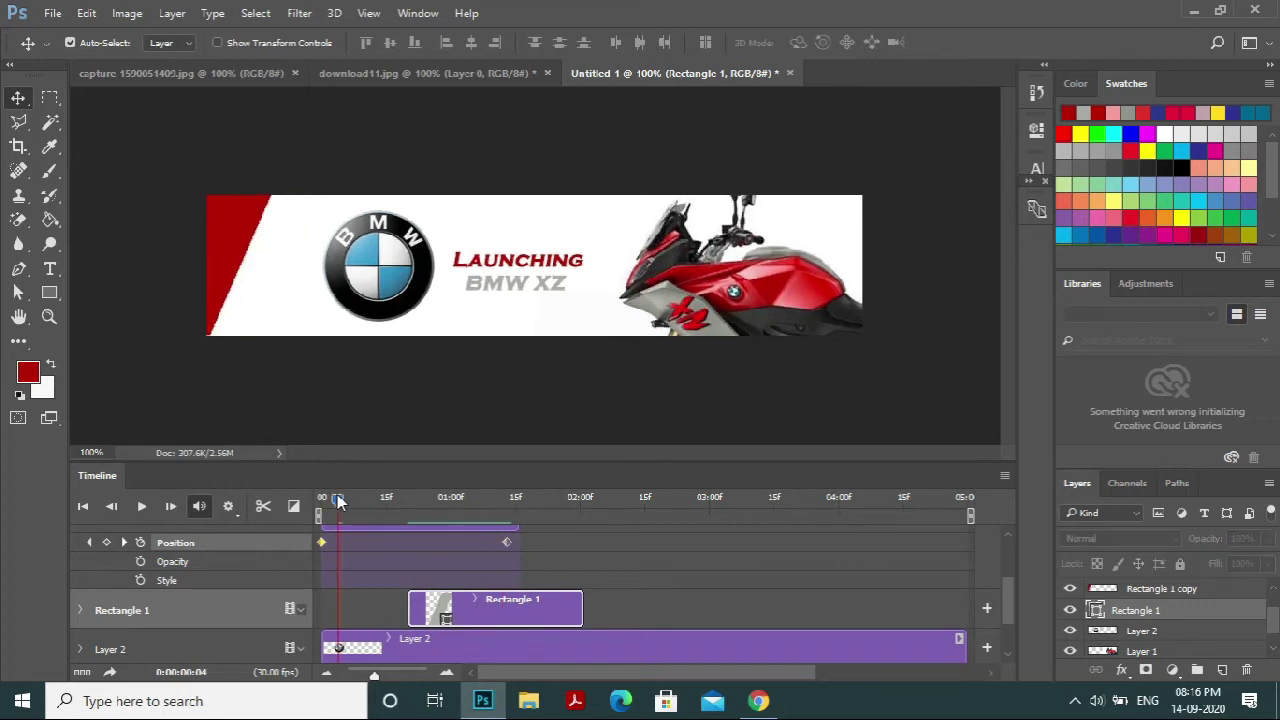
{"action": "left_click_drag", "start_coordinate": [337, 499], "coordinate": [377, 519]}
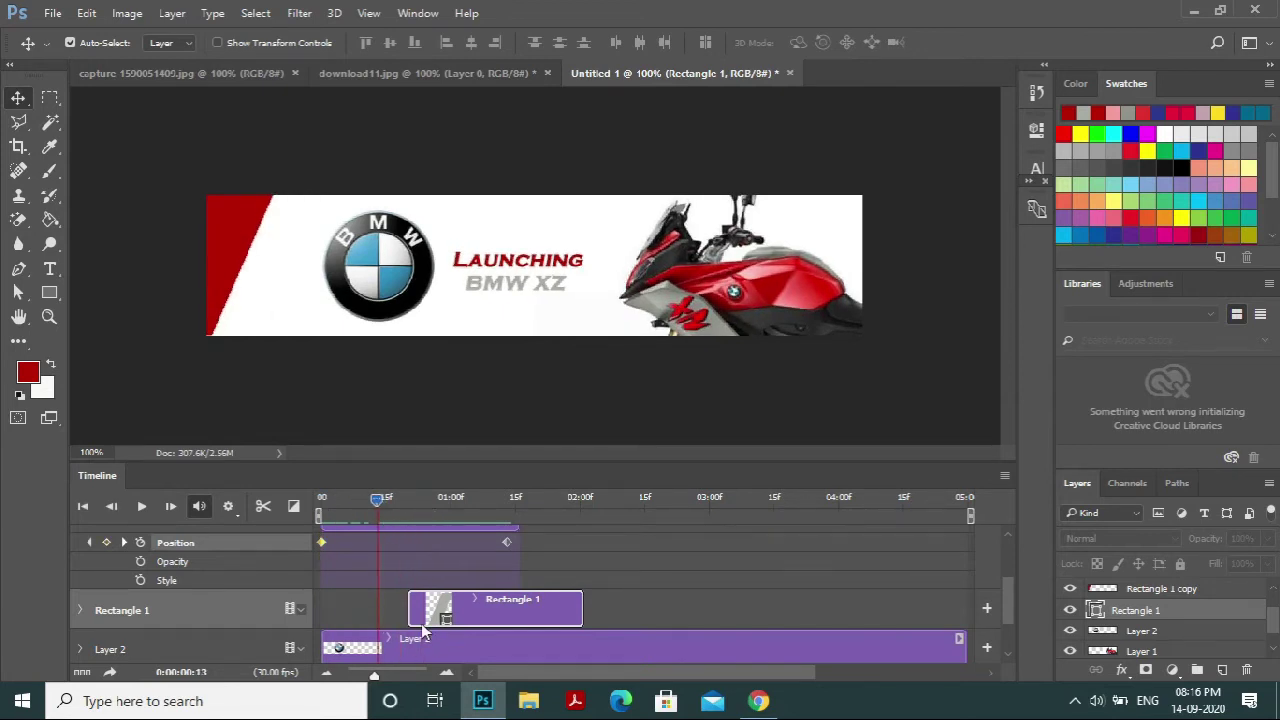
{"action": "left_click_drag", "start_coordinate": [408, 610], "coordinate": [377, 608]}
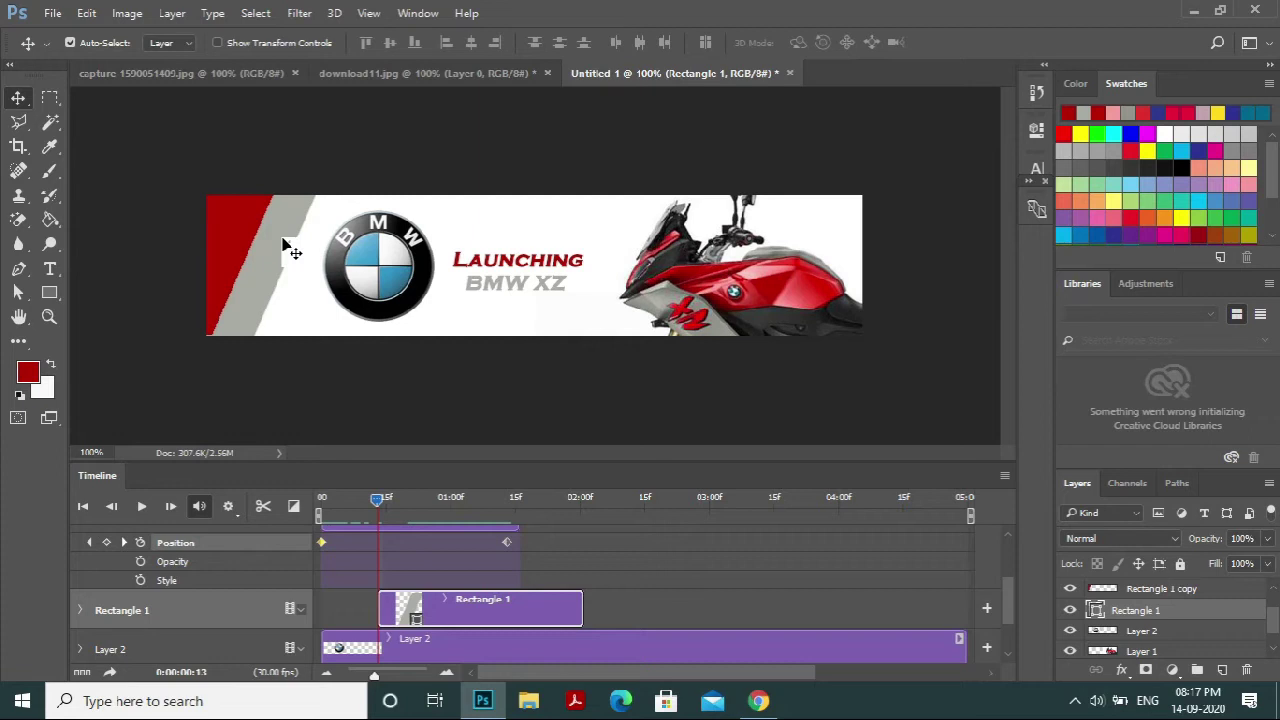
- Expand Rectangle 1's properties and move the grey stripe left at frame 15
{"action": "left_click", "coordinate": [80, 610]}
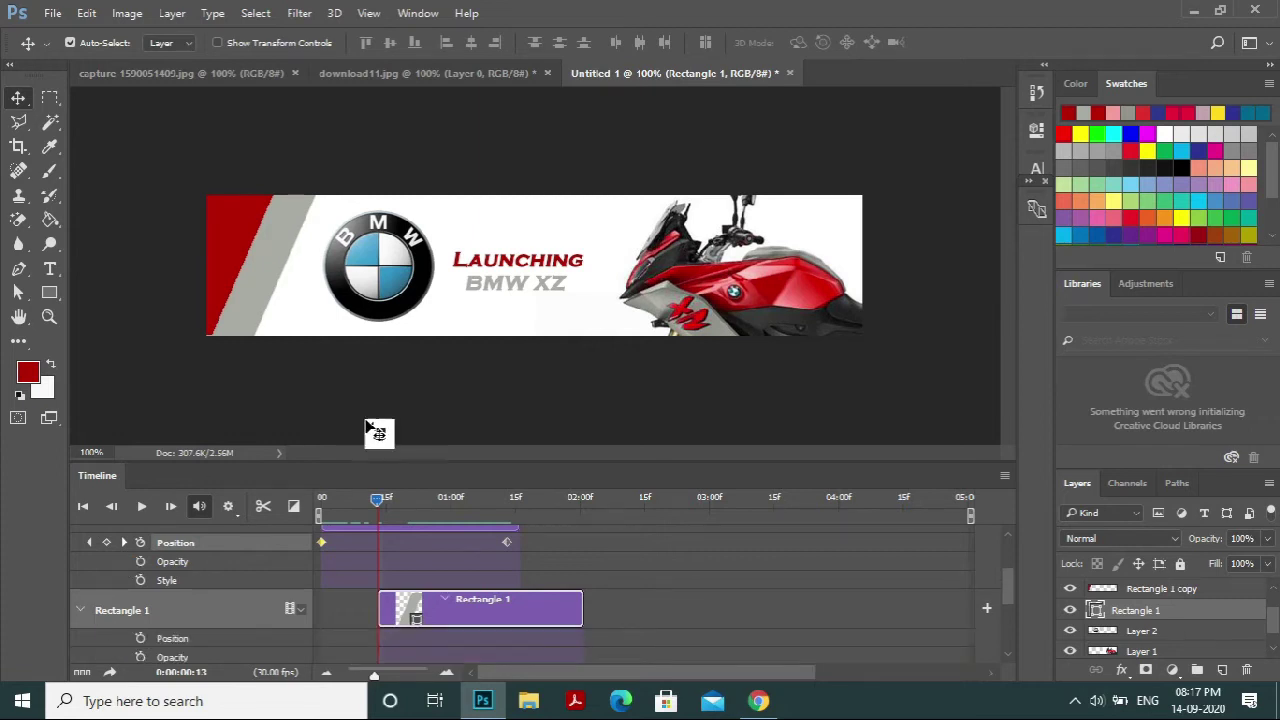
{"action": "left_click_drag", "start_coordinate": [376, 499], "coordinate": [384, 502]}
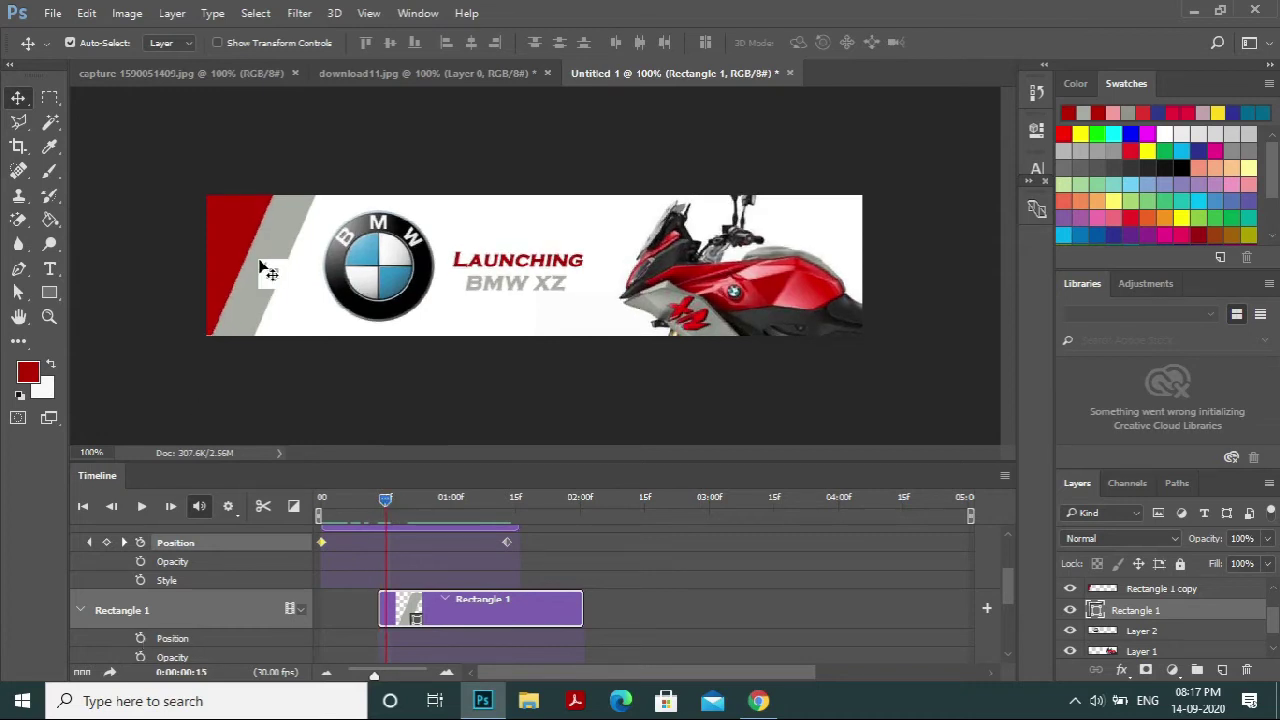
{"action": "left_click_drag", "start_coordinate": [262, 268], "coordinate": [240, 268]}
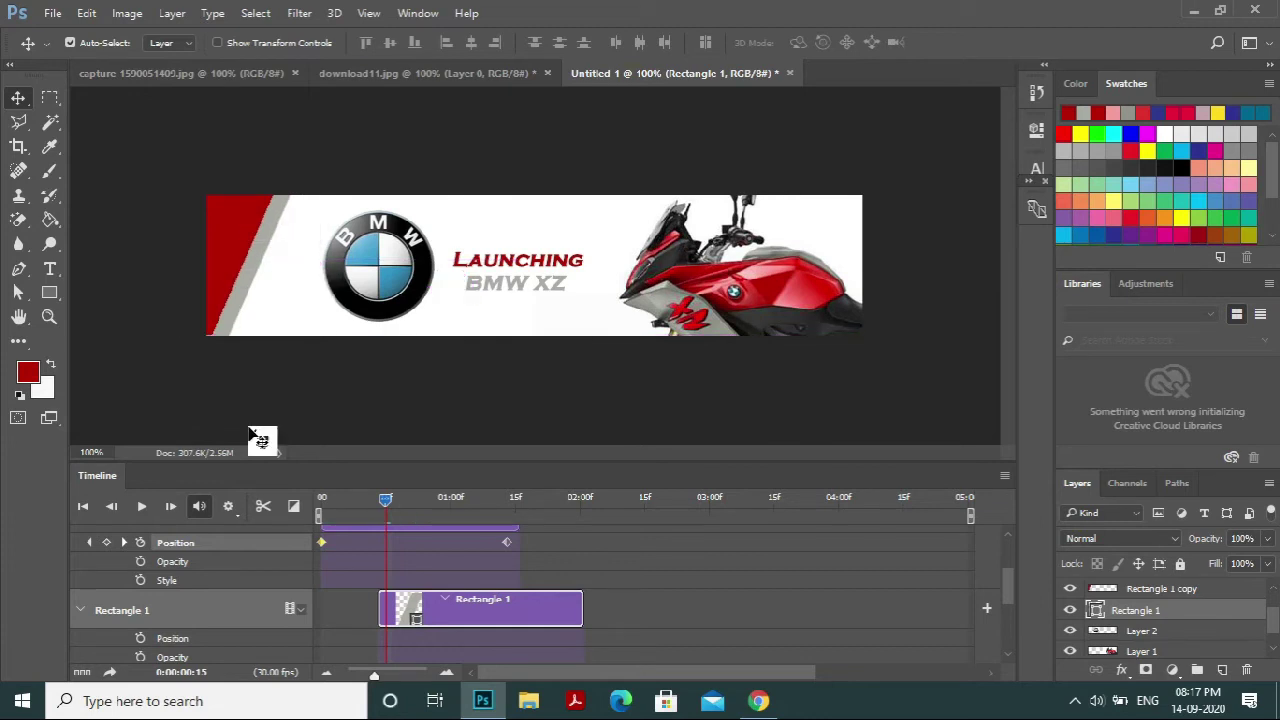
- Enable Rectangle 1's Position keyframing, accept the warning, and move the grey stripe left for its start
{"action": "left_click", "coordinate": [140, 638]}
{"action": "left_click", "coordinate": [608, 279]}
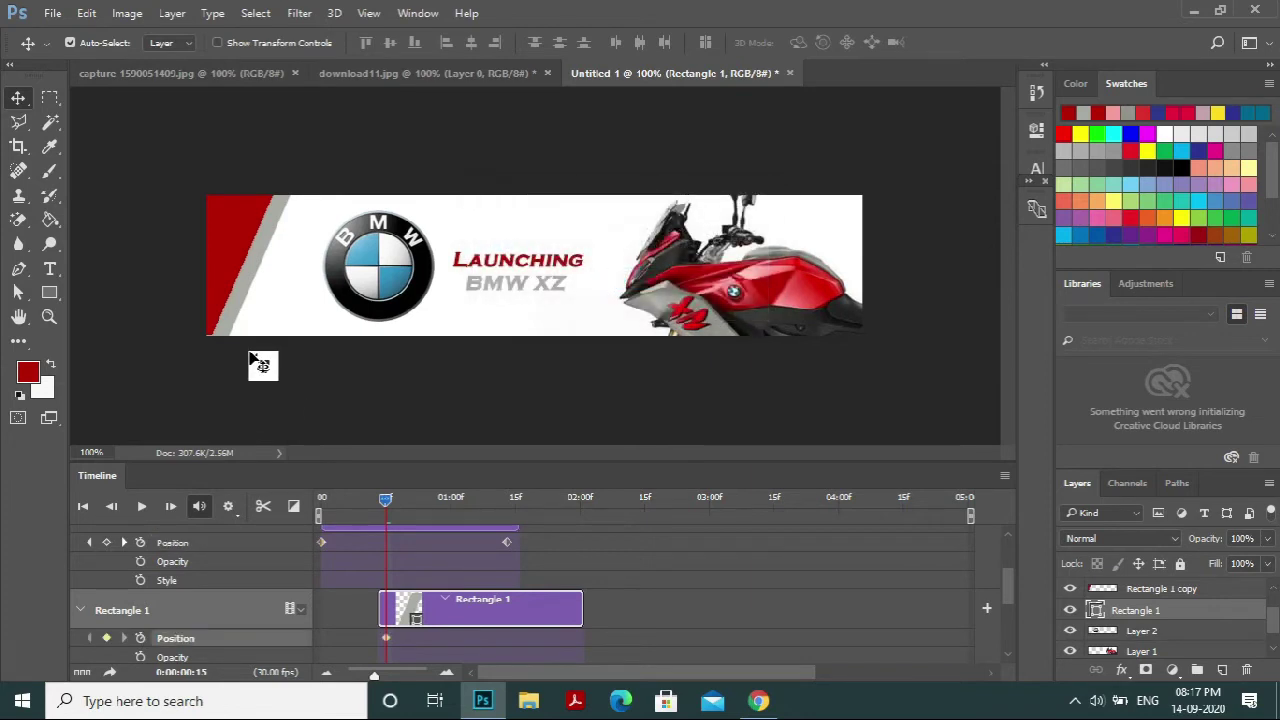
{"action": "left_click_drag", "start_coordinate": [252, 290], "coordinate": [228, 290]}
- At about 01:26, nudge the grey stripe right for its end position, then preview the animation
{"action": "left_click_drag", "start_coordinate": [384, 499], "coordinate": [562, 512]}
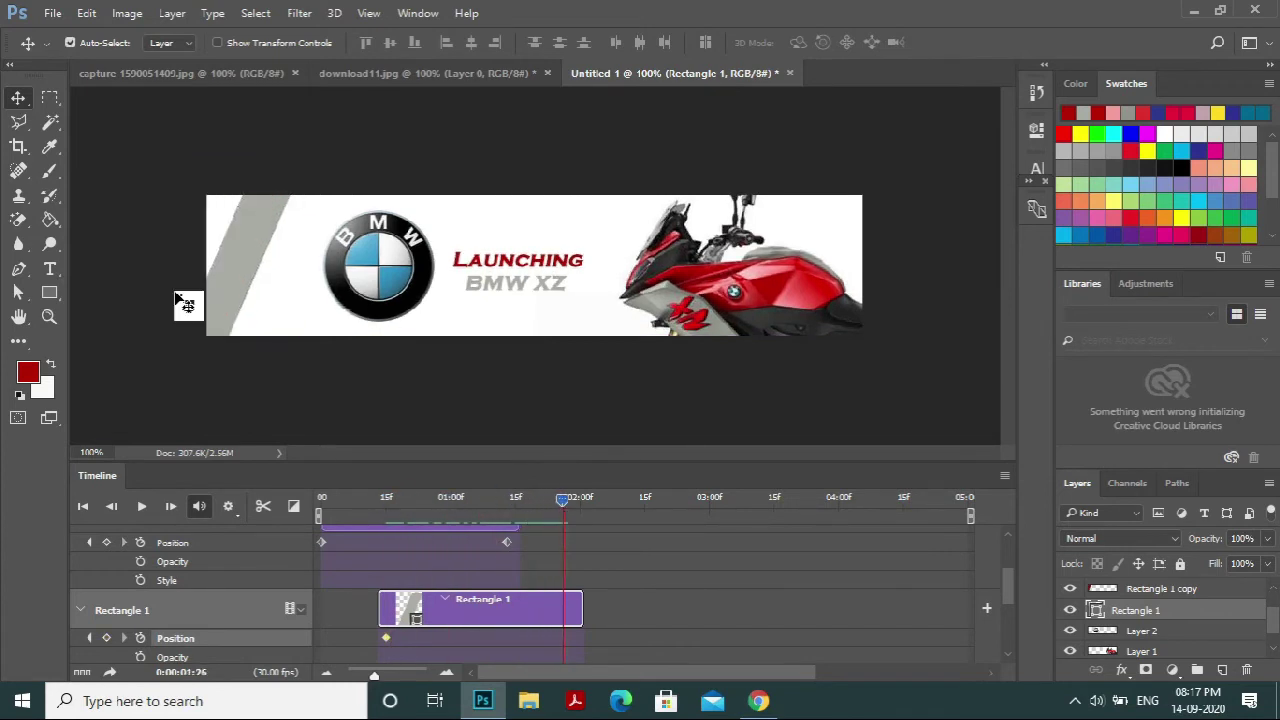
{"action": "left_click_drag", "start_coordinate": [263, 266], "coordinate": [265, 268]}
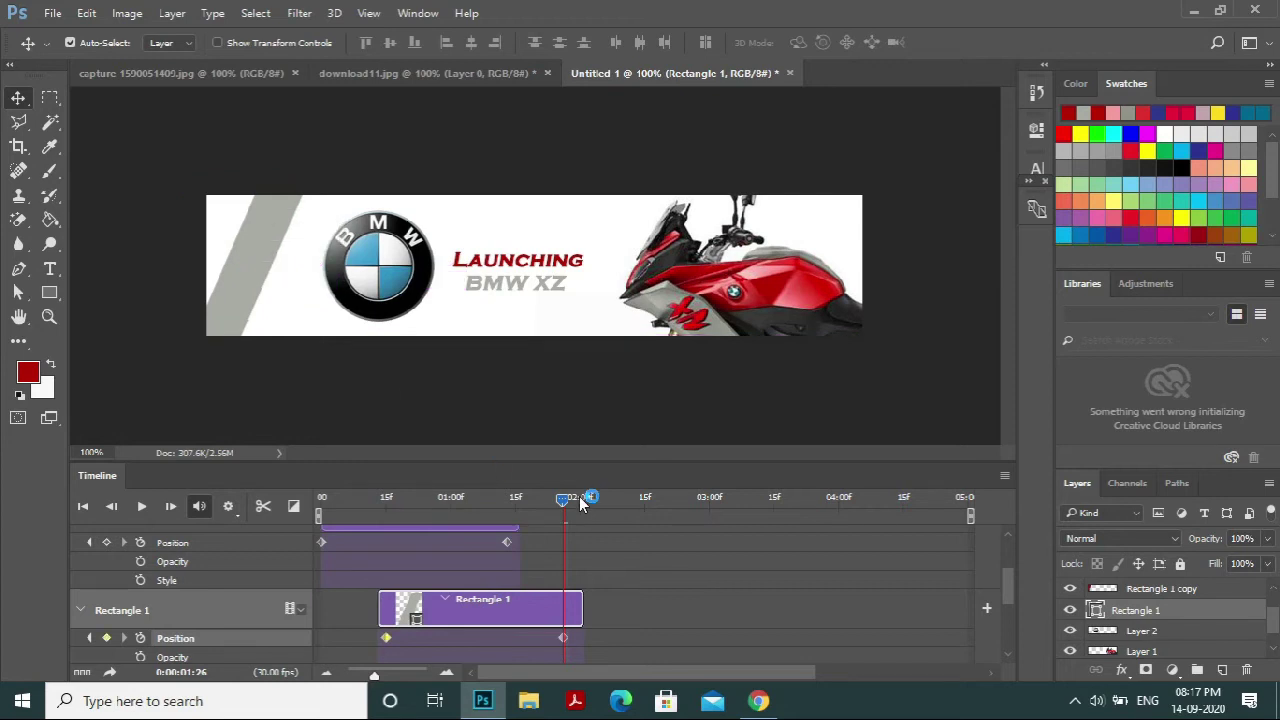
{"action": "left_click_drag", "start_coordinate": [562, 497], "coordinate": [320, 499]}
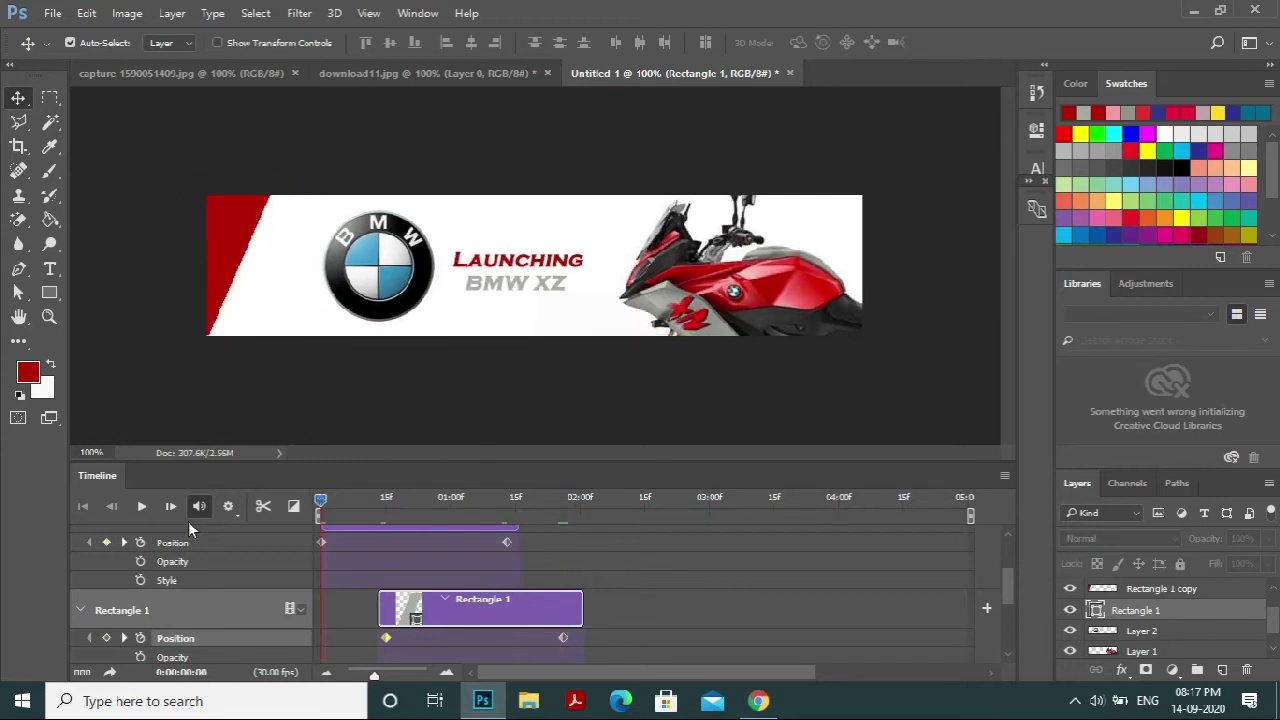
{"action": "key", "text": "space"}
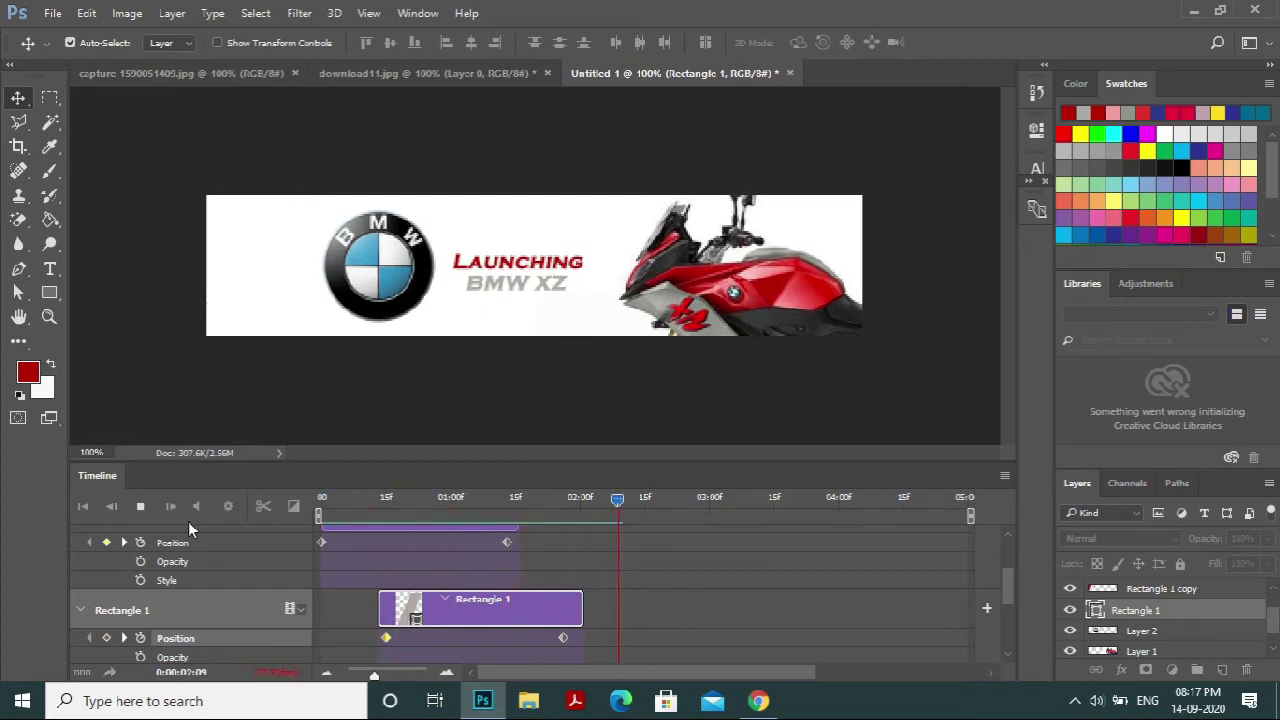
{"action": "key", "text": "space"}
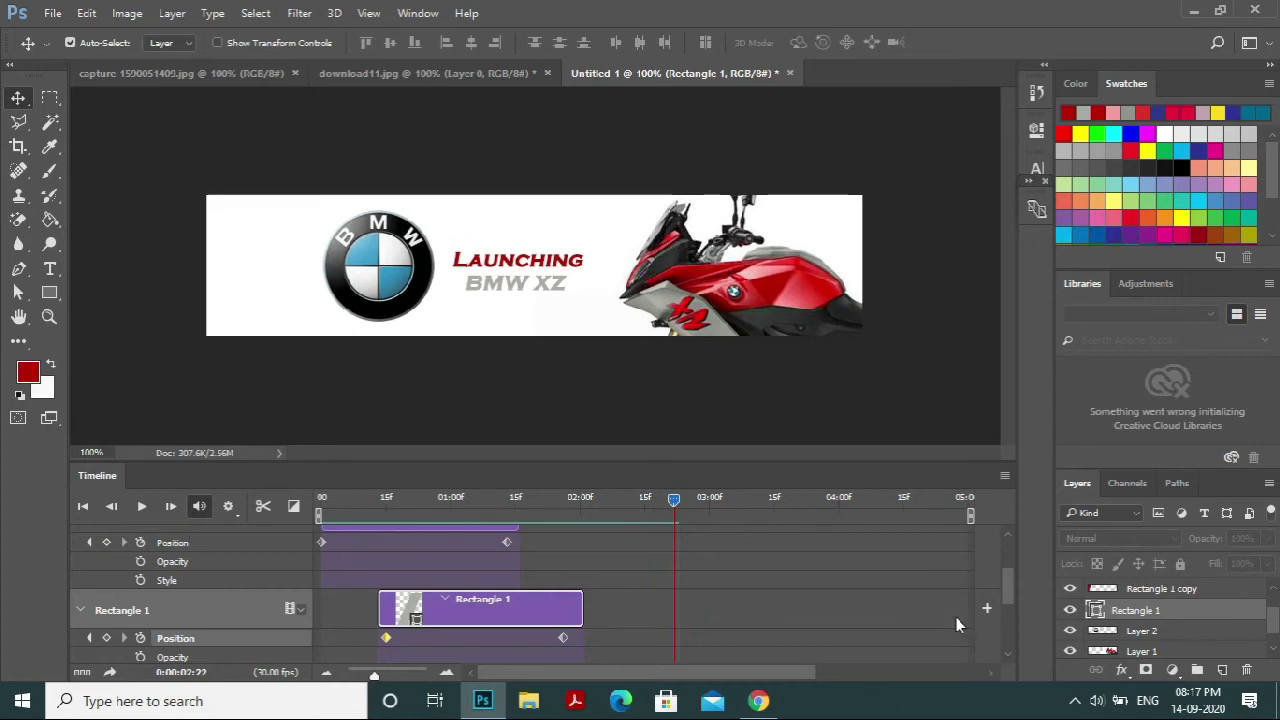
{"action": "left_click_drag", "start_coordinate": [1008, 600], "coordinate": [1006, 551]}
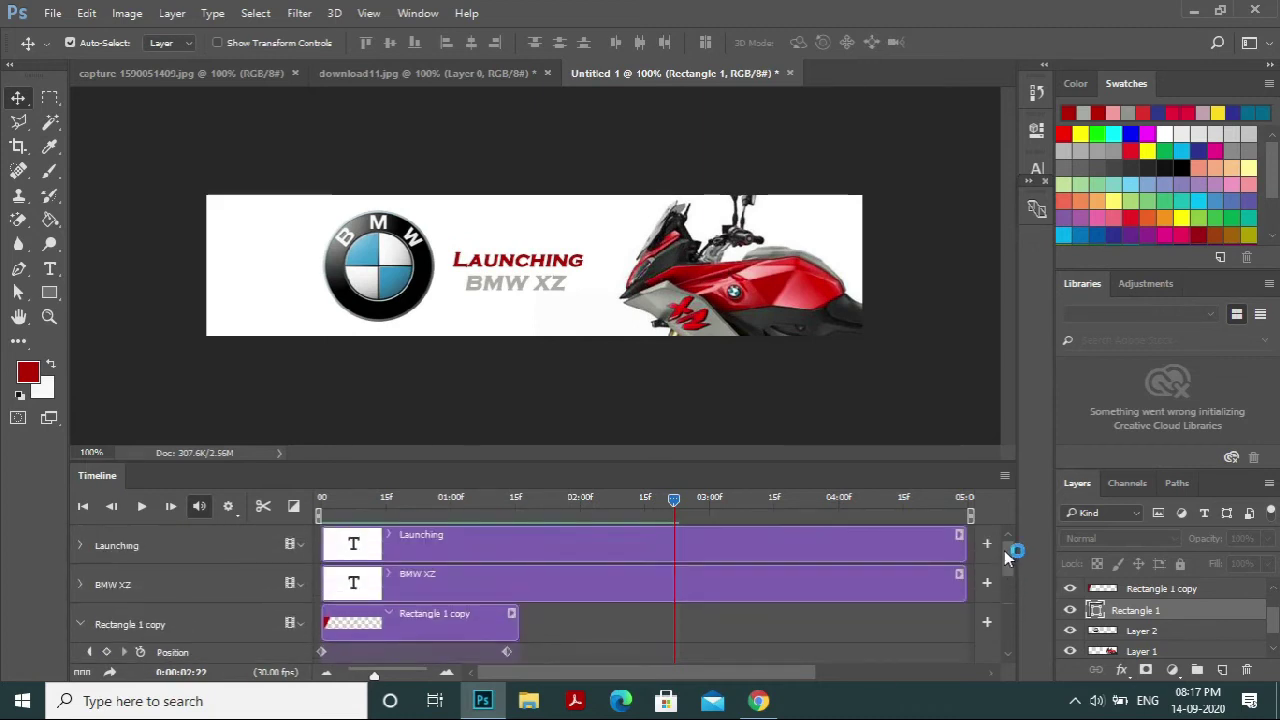
- Select the BMW XZ layer, expand its track, and drag its clip end to about 02:00
{"action": "left_click", "coordinate": [521, 258]}
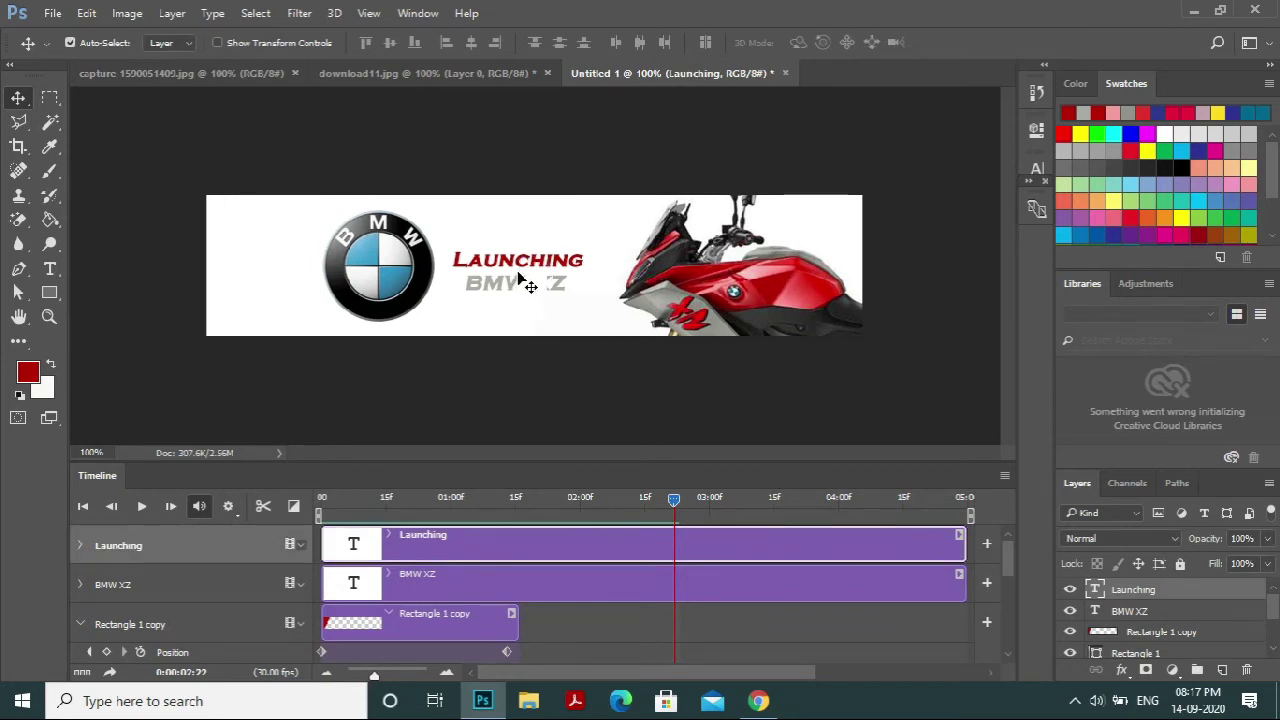
{"action": "left_click", "coordinate": [514, 289]}
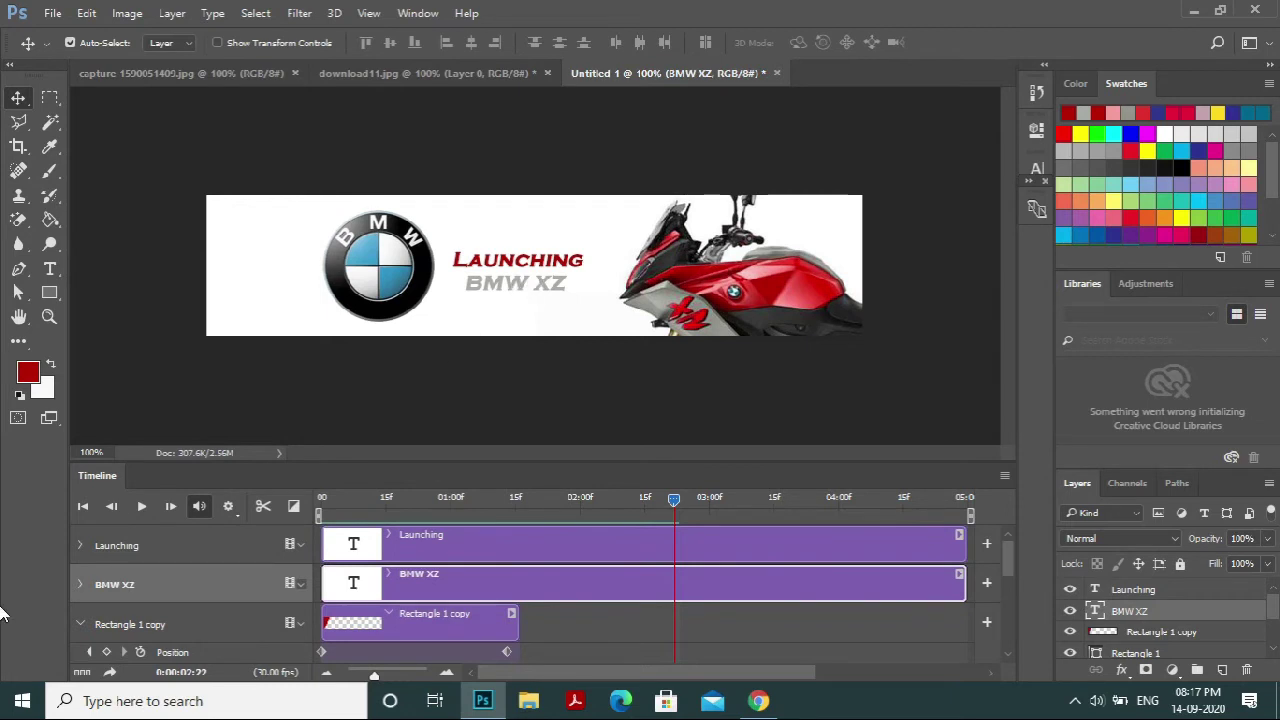
{"action": "left_click", "coordinate": [81, 584]}
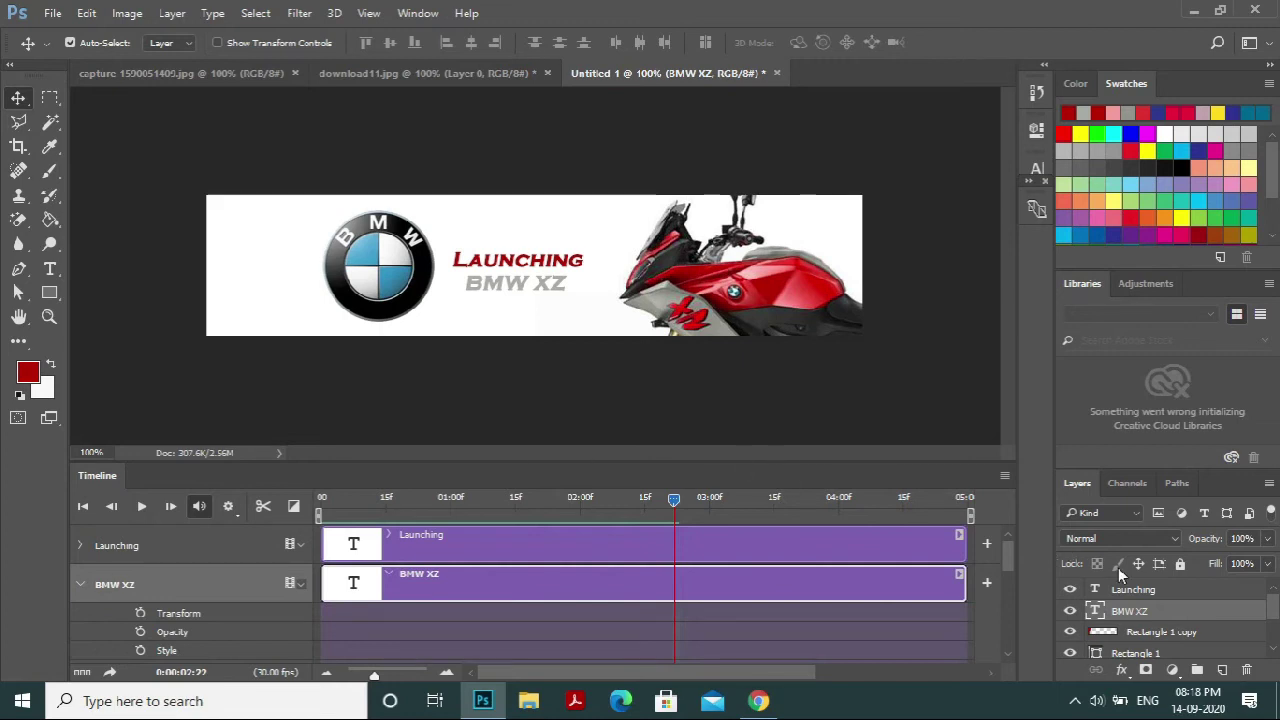
{"action": "left_click_drag", "start_coordinate": [1007, 550], "coordinate": [1010, 566]}
{"action": "left_click_drag", "start_coordinate": [292, 642], "coordinate": [276, 528]}
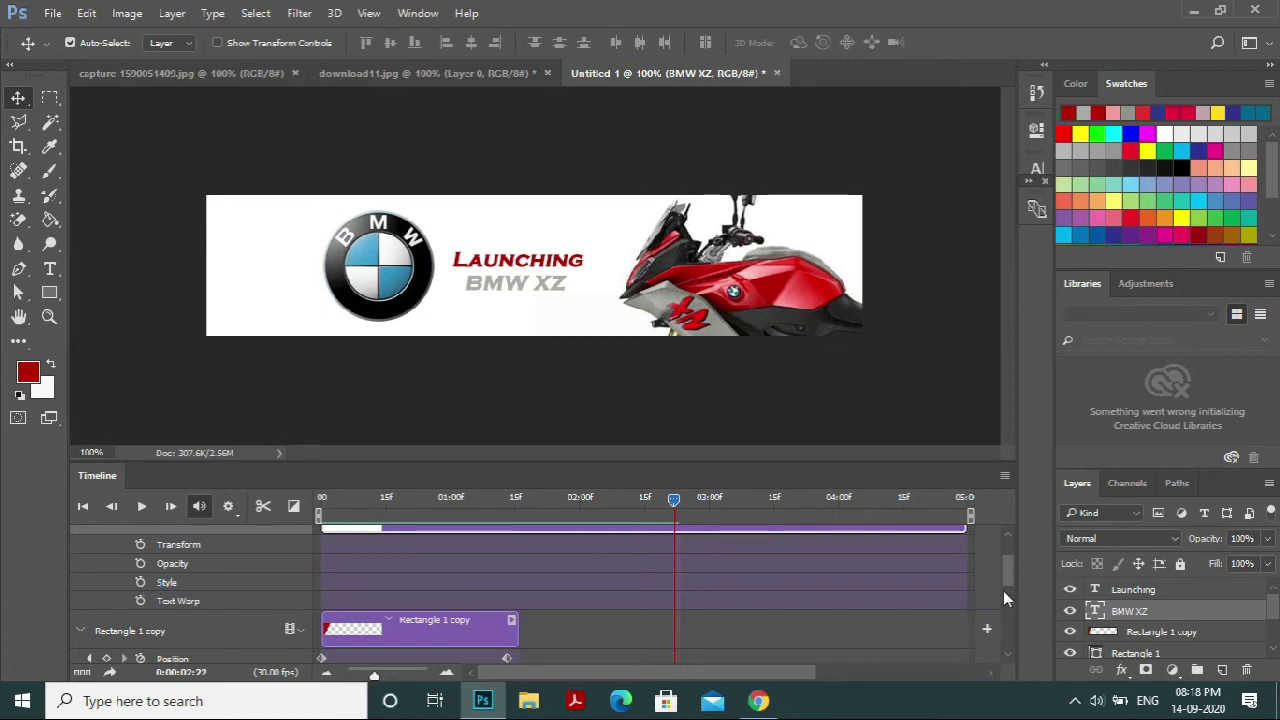
{"action": "left_click_drag", "start_coordinate": [1008, 583], "coordinate": [532, 604]}
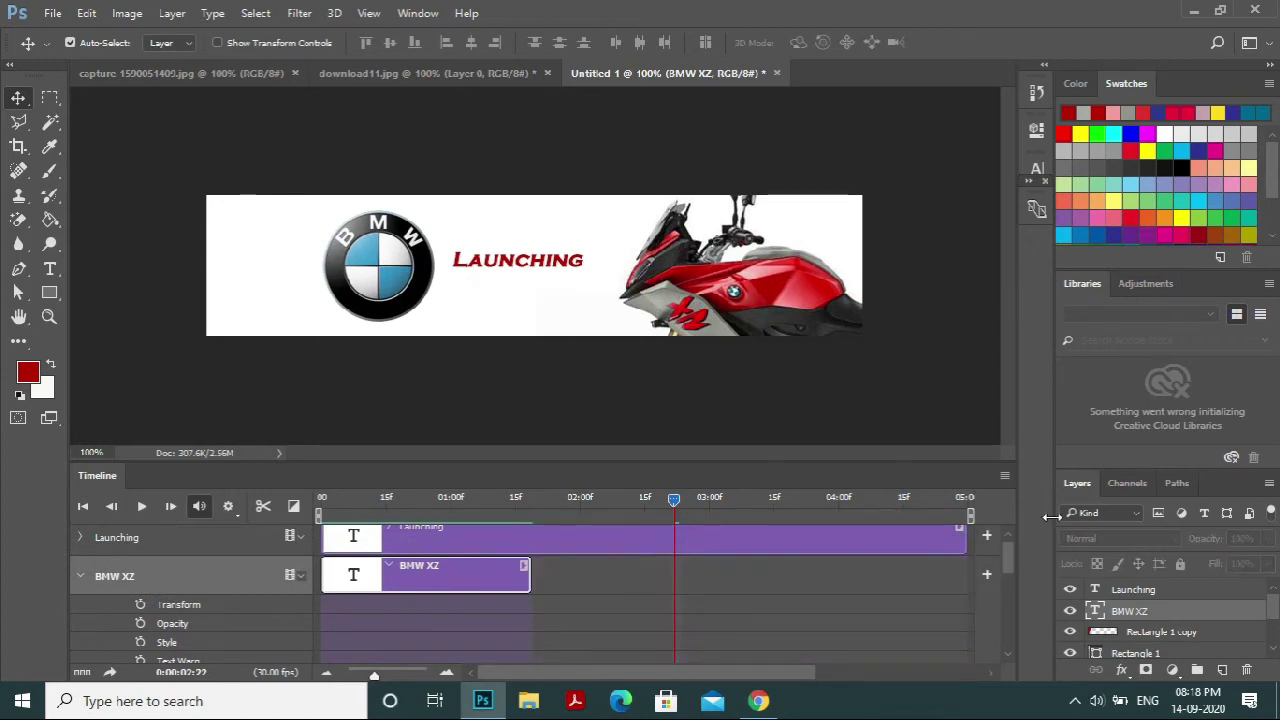
{"action": "left_click_drag", "start_coordinate": [1011, 553], "coordinate": [1012, 560]}
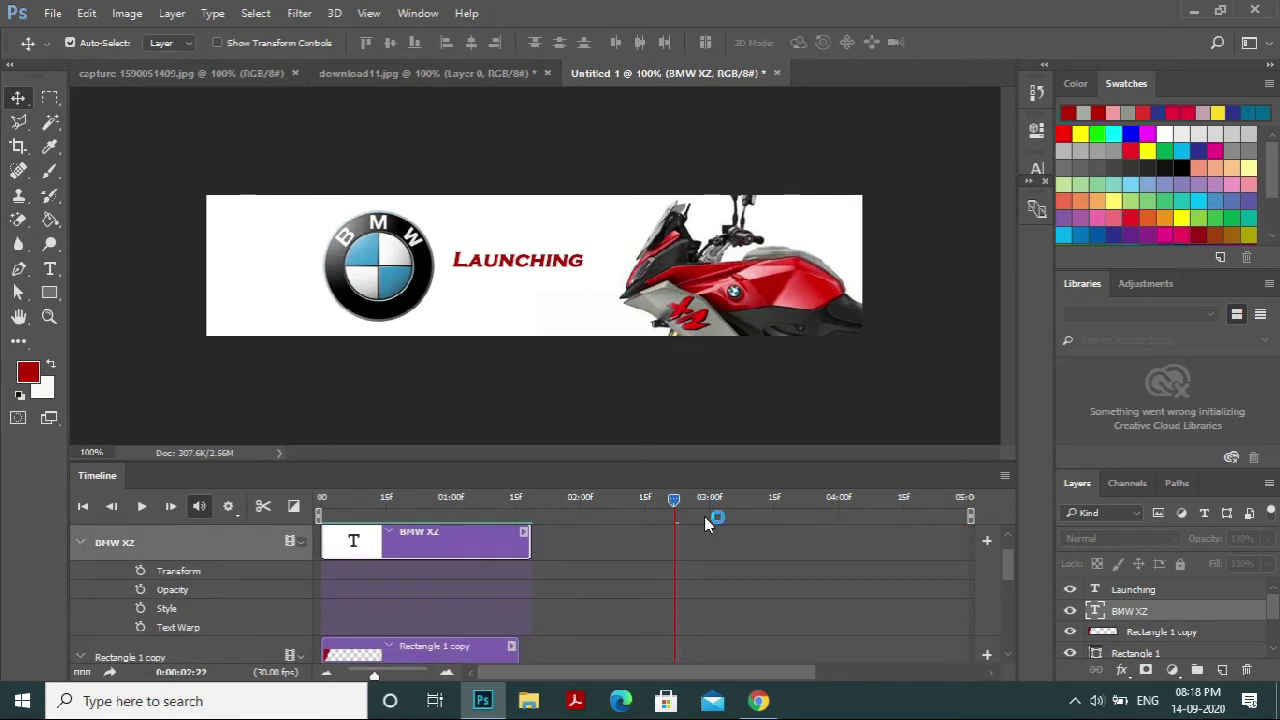
{"action": "mouse_move", "coordinate": [1011, 563]}
{"action": "left_mouse_down"}
{"action": "mouse_move", "coordinate": [1012, 580]}
{"action": "mouse_move", "coordinate": [1014, 567]}
{"action": "left_mouse_up"}
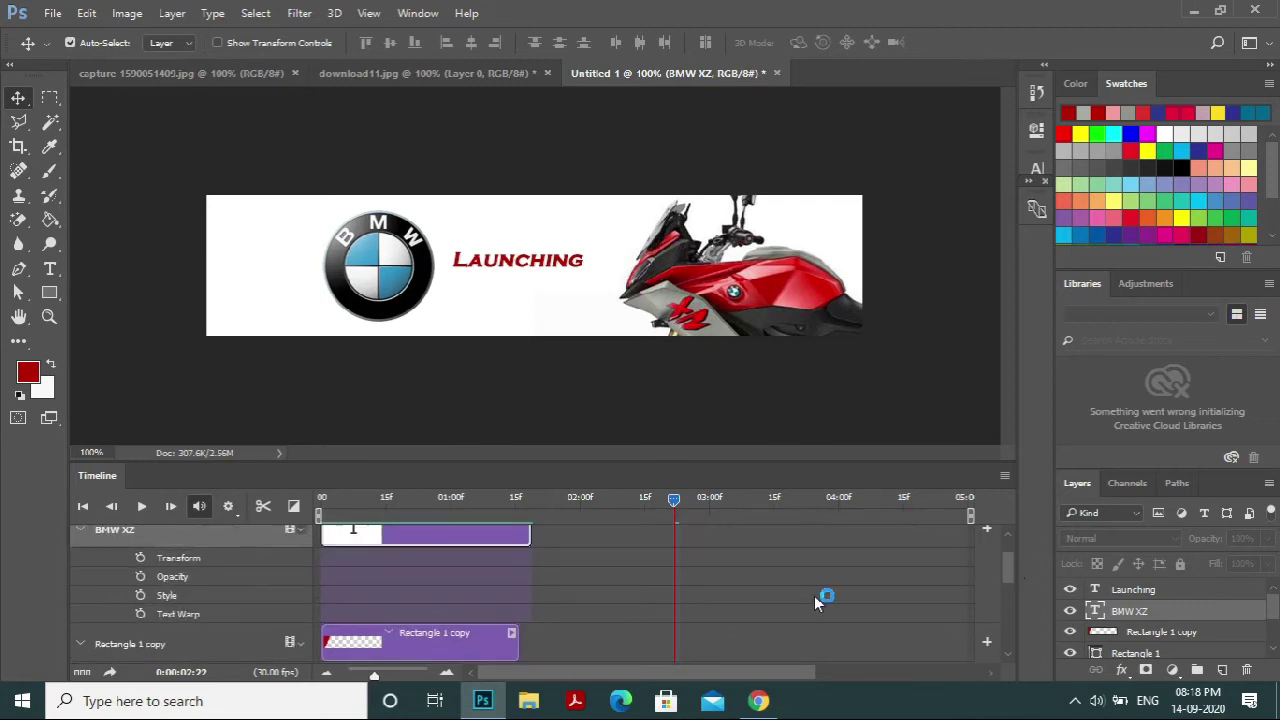
{"action": "left_click_drag", "start_coordinate": [528, 536], "coordinate": [583, 535]}
{"action": "mouse_move", "coordinate": [1011, 559]}
{"action": "left_mouse_down"}
{"action": "mouse_move", "coordinate": [1013, 577]}
{"action": "mouse_move", "coordinate": [1011, 554]}
{"action": "left_mouse_up"}
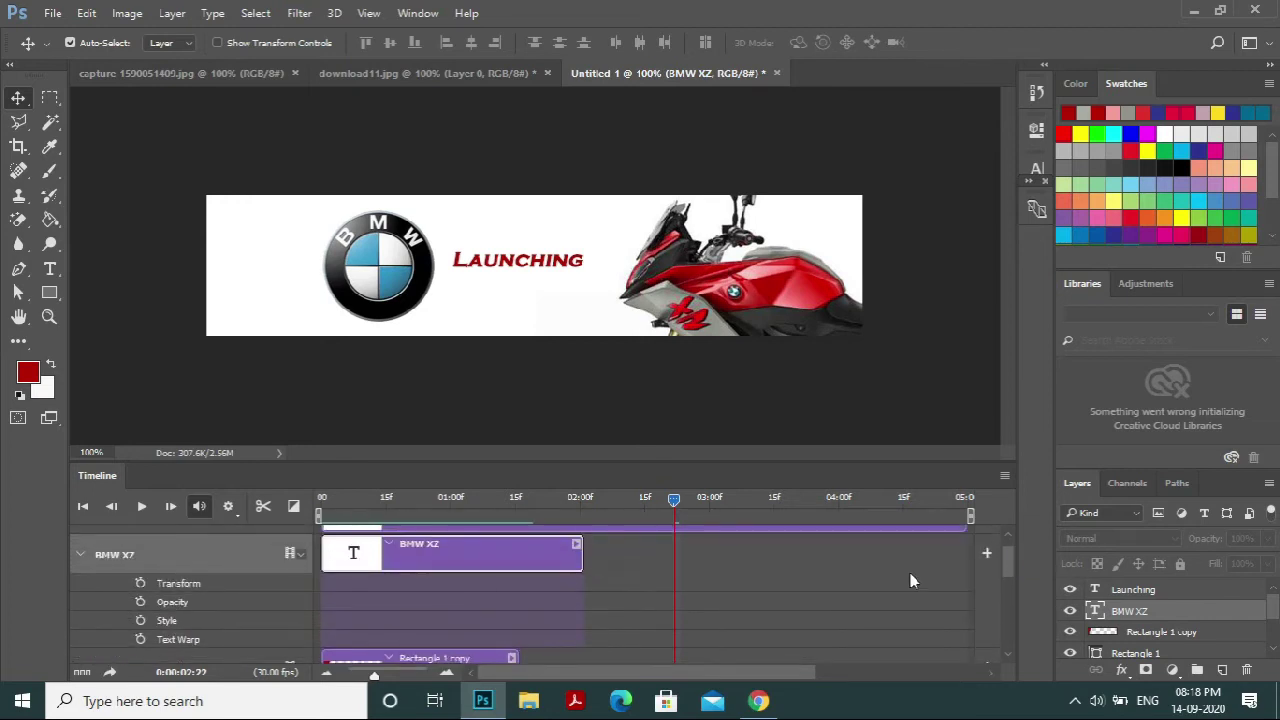
{"action": "left_click_drag", "start_coordinate": [343, 501], "coordinate": [330, 500]}
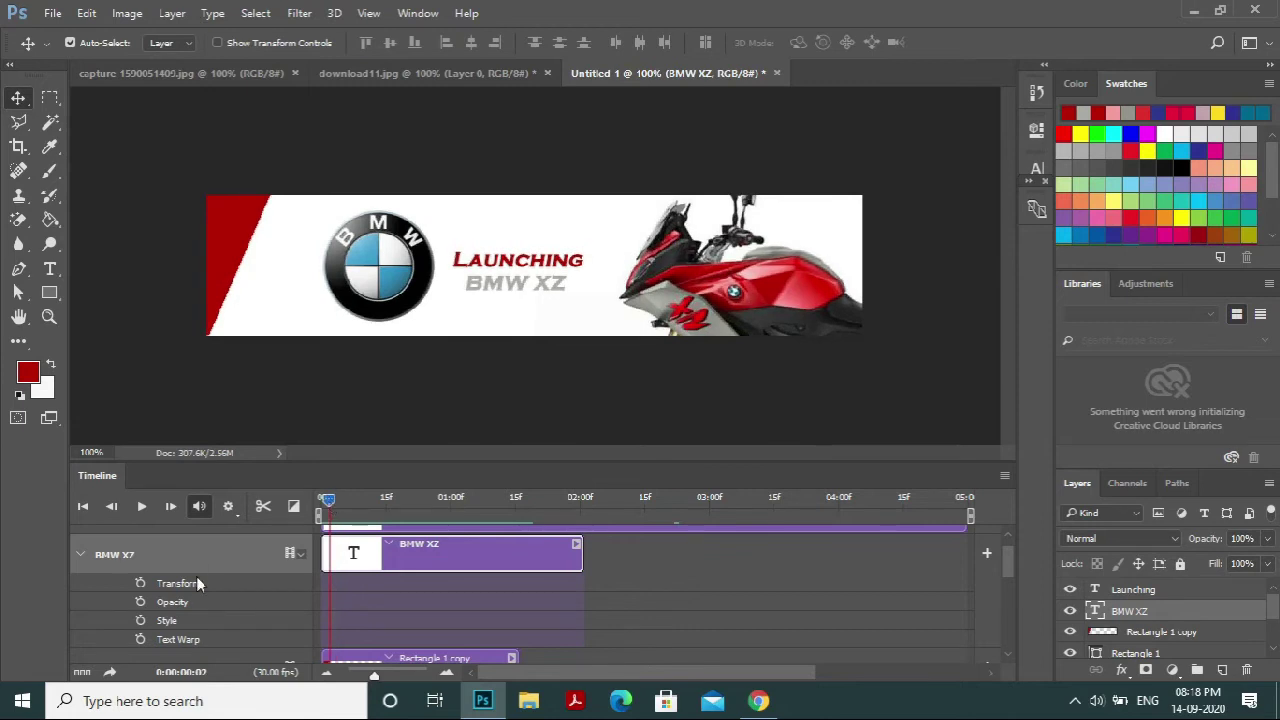
- Start Style keyframing on BMW XZ at 00:00, then add an Outer Glow at frame 6
{"action": "left_click", "coordinate": [140, 621]}
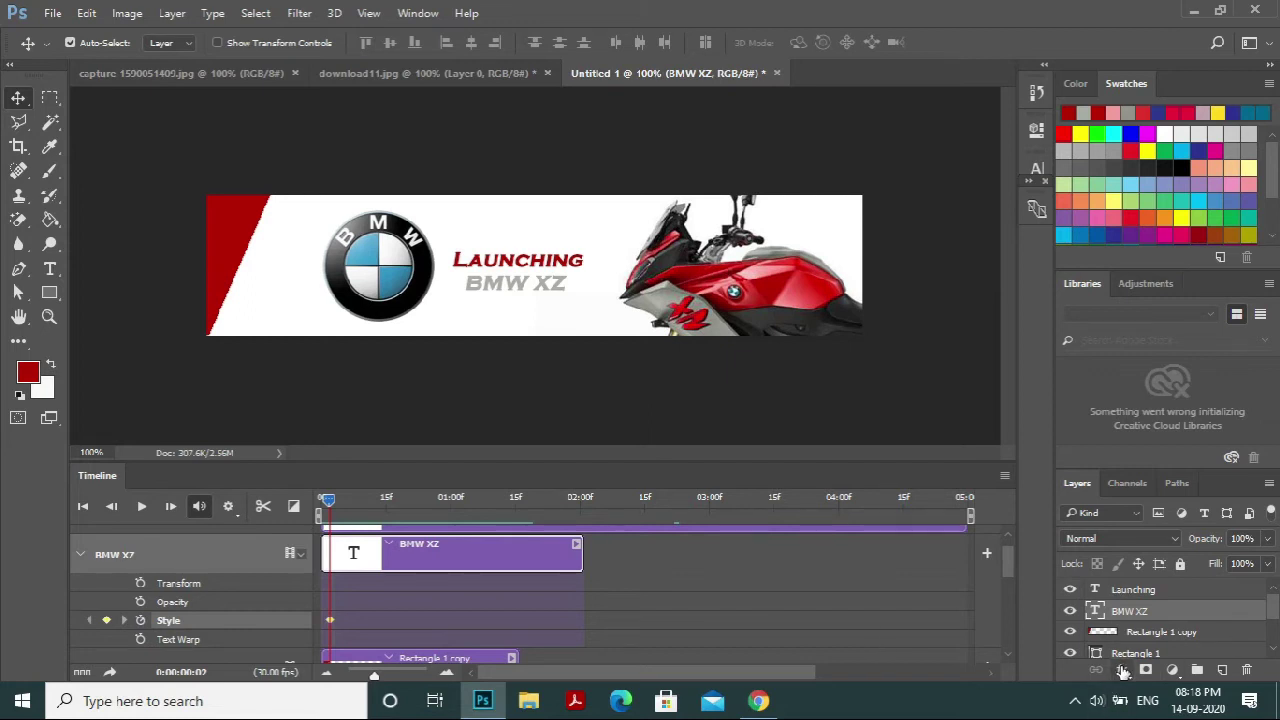
{"action": "left_click_drag", "start_coordinate": [328, 505], "coordinate": [346, 505]}
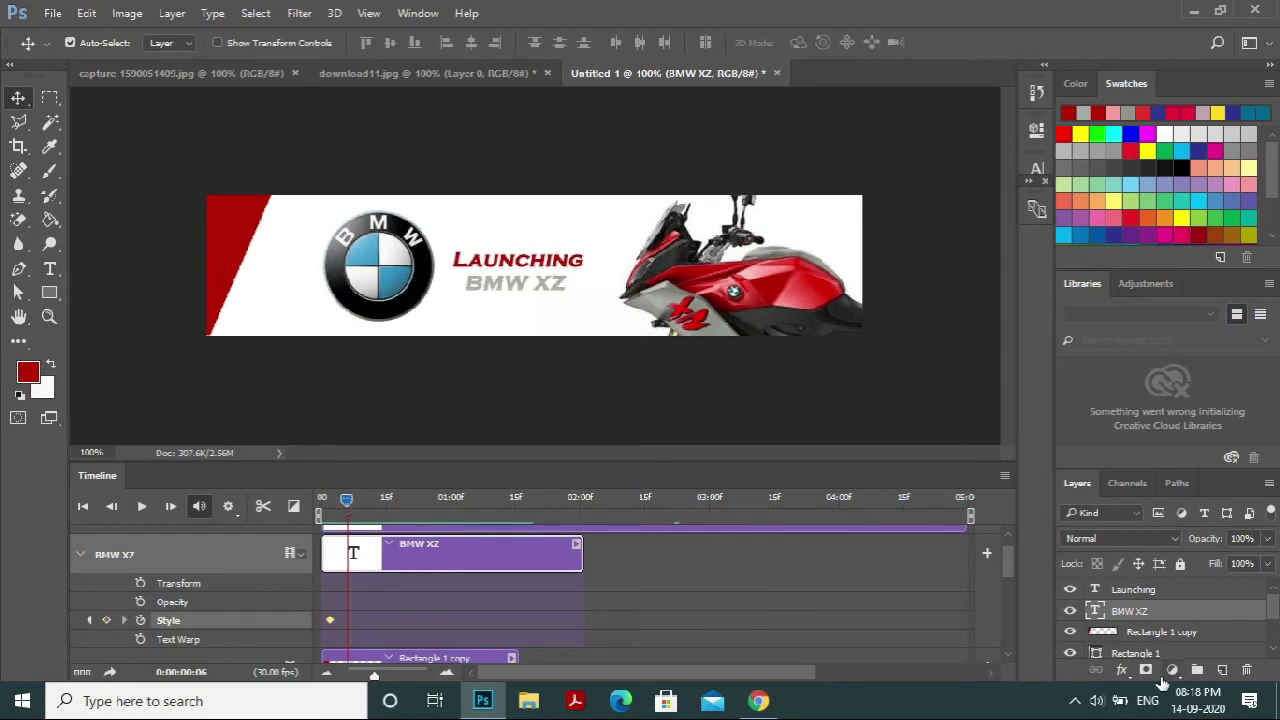
{"action": "left_click", "coordinate": [1121, 670]}
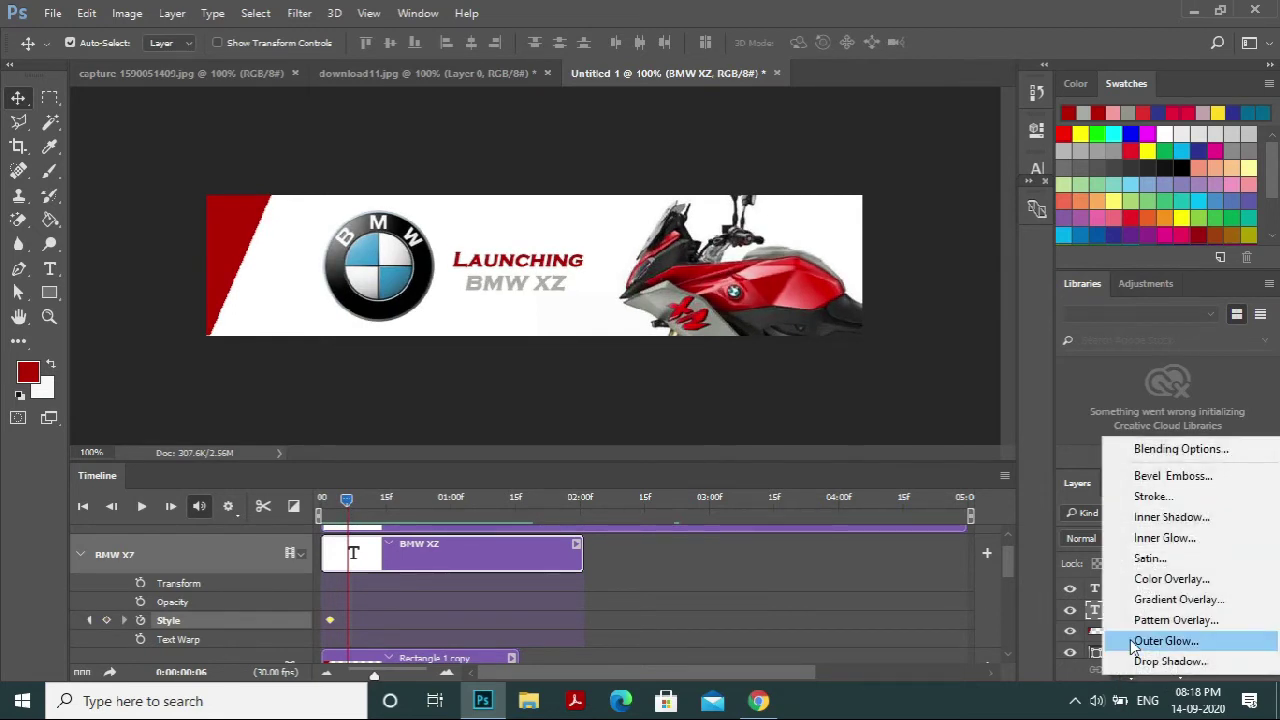
{"action": "left_click", "coordinate": [1135, 641]}
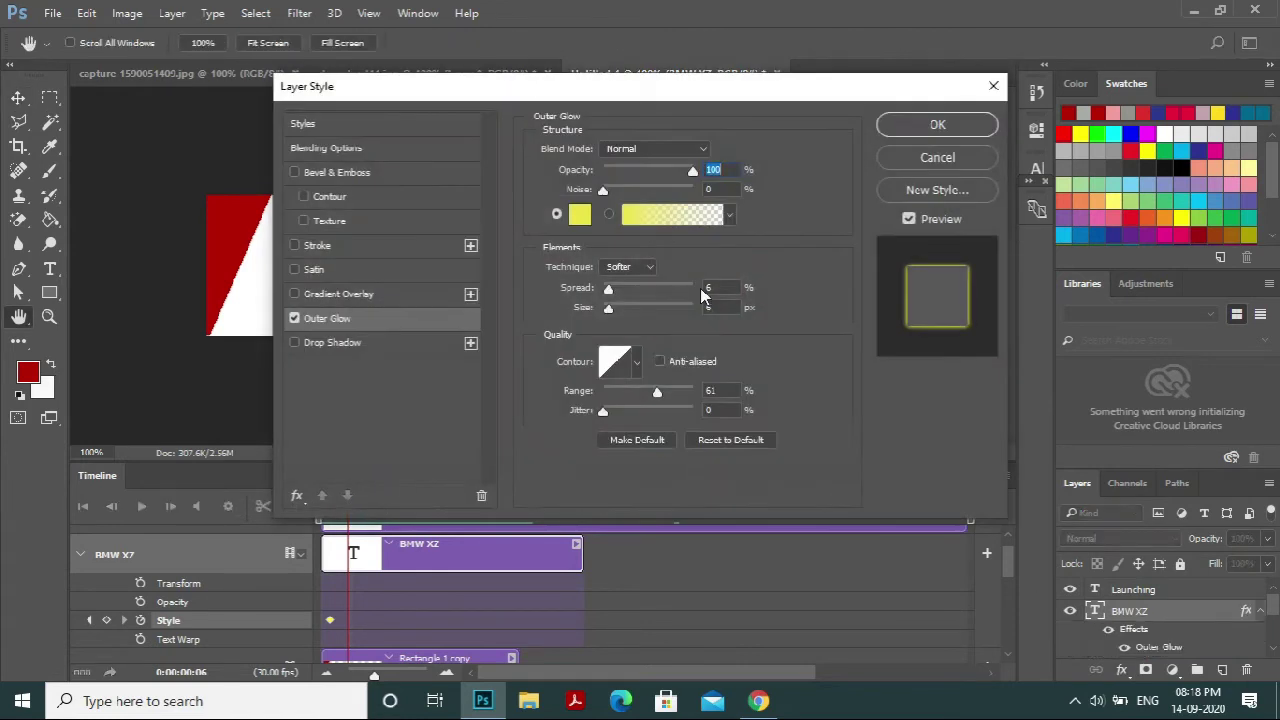
{"action": "left_click_drag", "start_coordinate": [596, 92], "coordinate": [870, 374]}
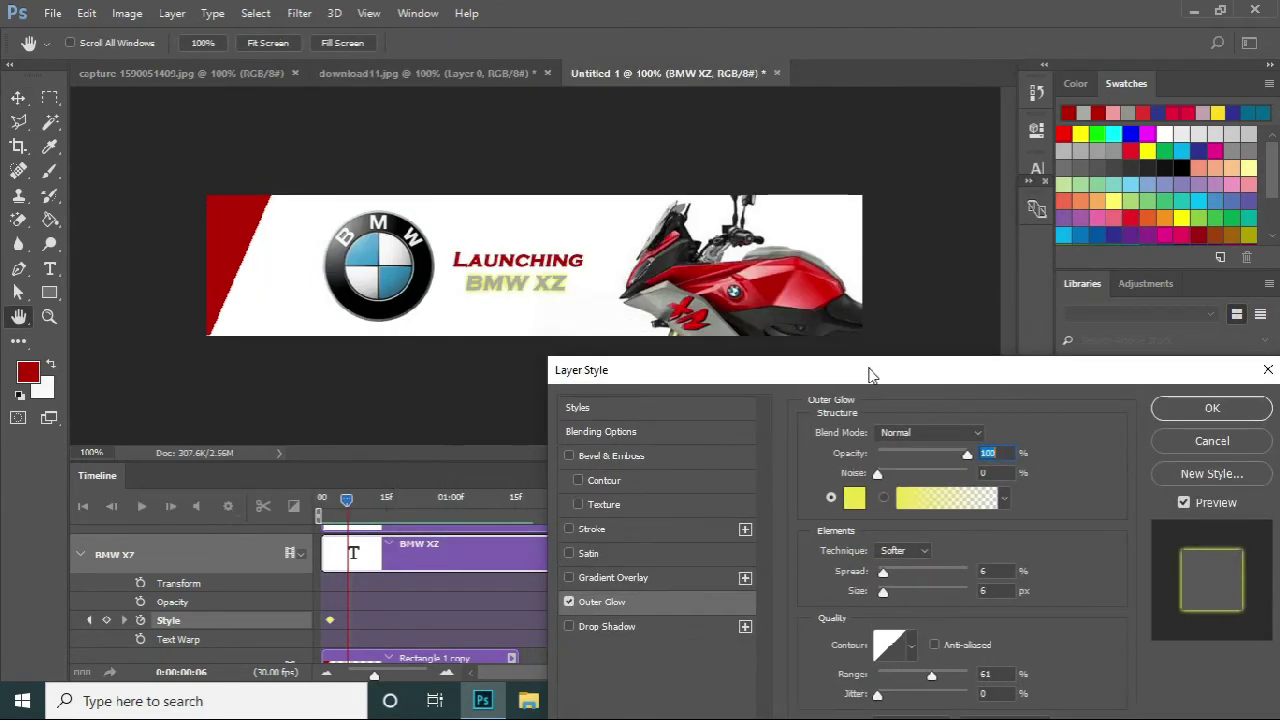
- Give the outer glow a red sampled from the bike, with Spread 3% and Size 9 px
{"action": "left_click", "coordinate": [854, 499]}
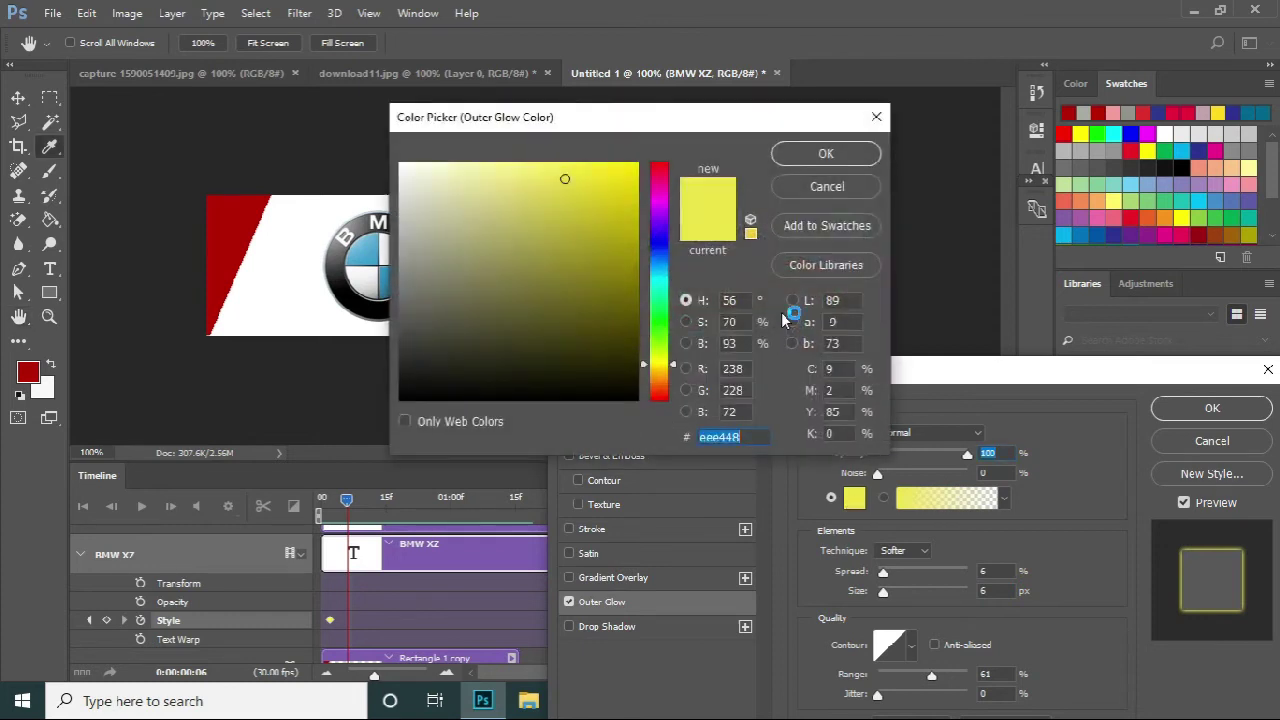
{"action": "left_click_drag", "start_coordinate": [737, 120], "coordinate": [789, 391]}
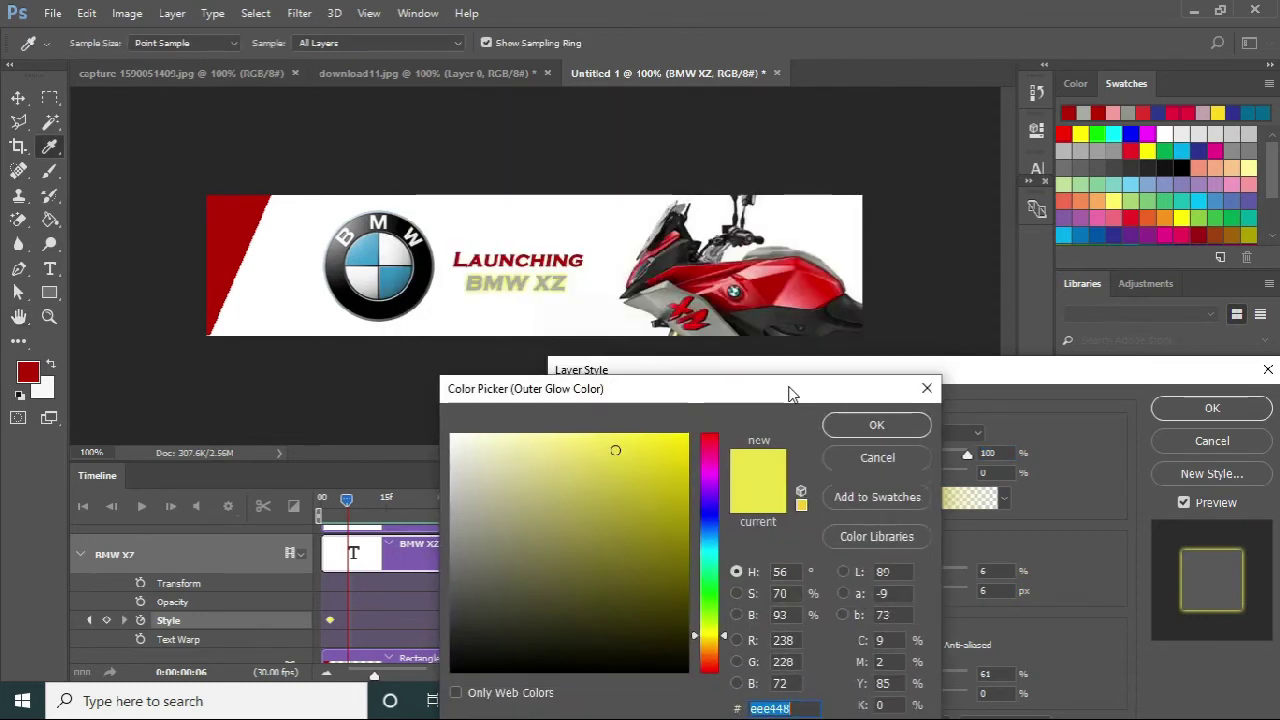
{"action": "left_click", "coordinate": [777, 276]}
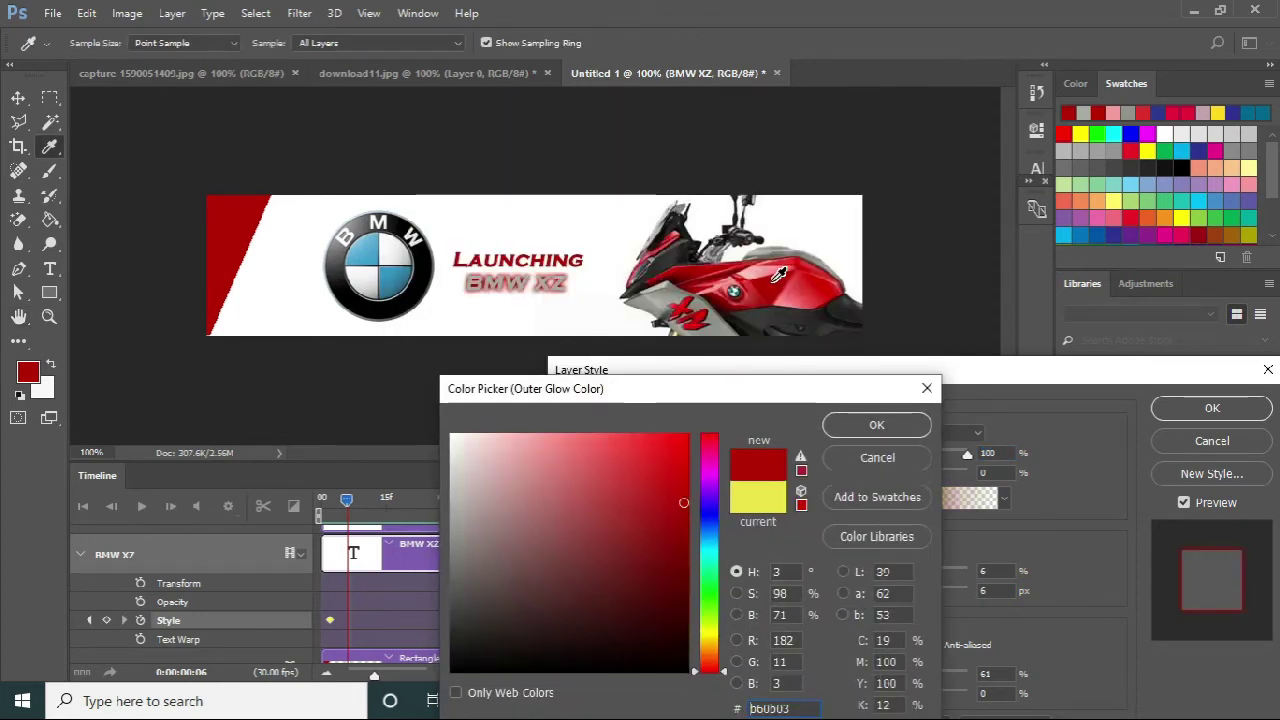
{"action": "left_click", "coordinate": [836, 430]}
{"action": "left_click_drag", "start_coordinate": [883, 571], "coordinate": [886, 592]}
{"action": "mouse_move", "coordinate": [931, 674]}
{"action": "left_mouse_down"}
{"action": "mouse_move", "coordinate": [908, 677]}
{"action": "mouse_move", "coordinate": [932, 678]}
{"action": "left_mouse_up"}
{"action": "mouse_move", "coordinate": [885, 591]}
{"action": "left_mouse_down"}
{"action": "mouse_move", "coordinate": [897, 597]}
{"action": "mouse_move", "coordinate": [887, 603]}
{"action": "left_mouse_up"}
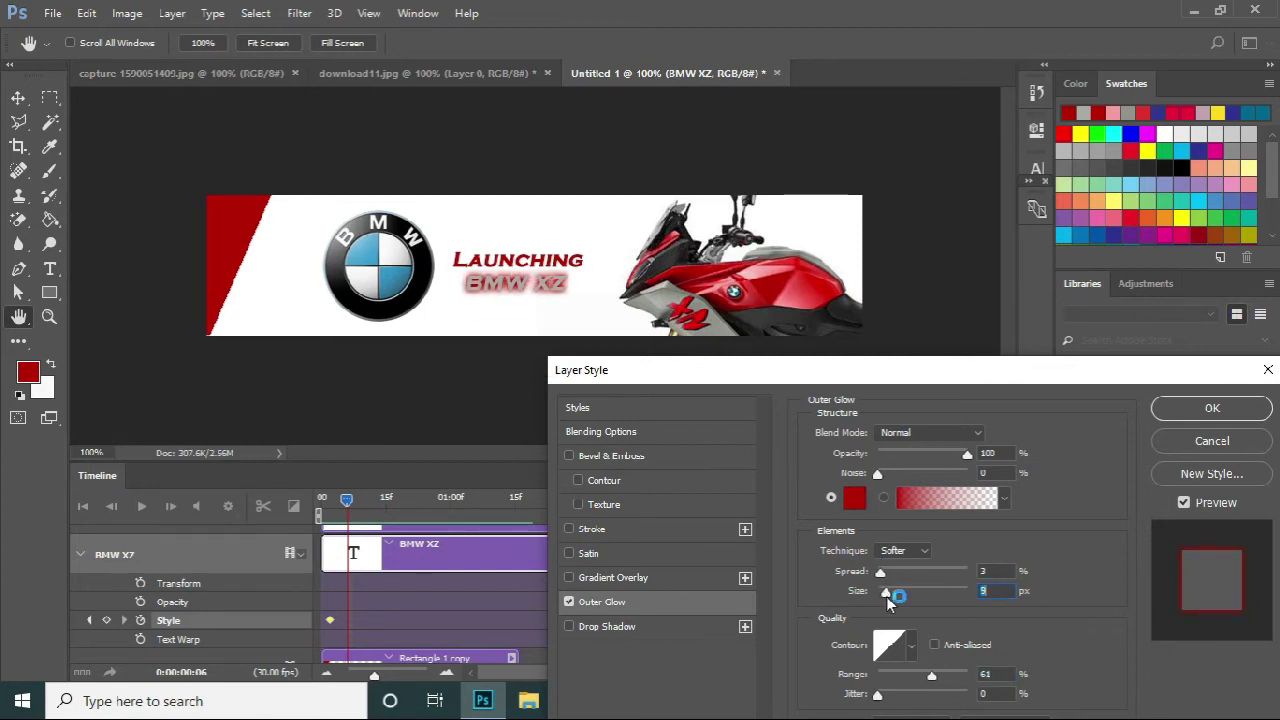
{"action": "left_click", "coordinate": [1159, 407]}
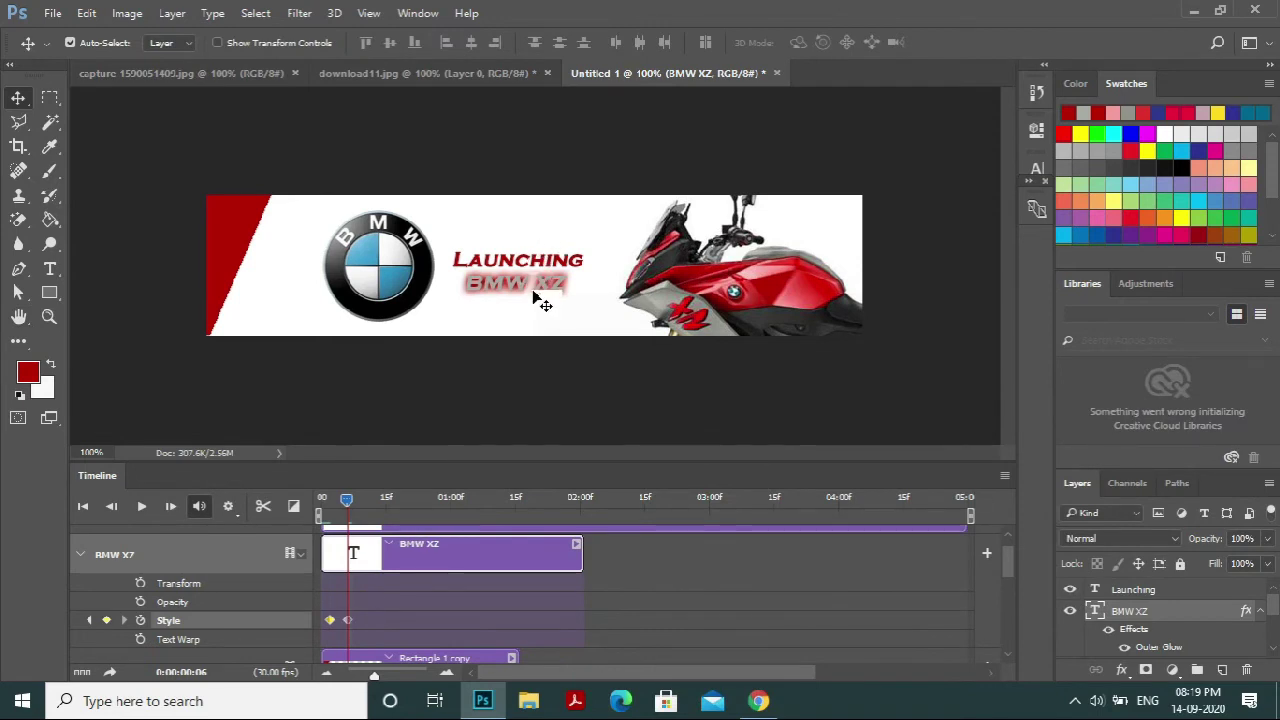
- At frame 10, turn off BMW XZ's Outer Glow to record a Style keyframe
{"action": "left_click_drag", "start_coordinate": [347, 503], "coordinate": [367, 503]}
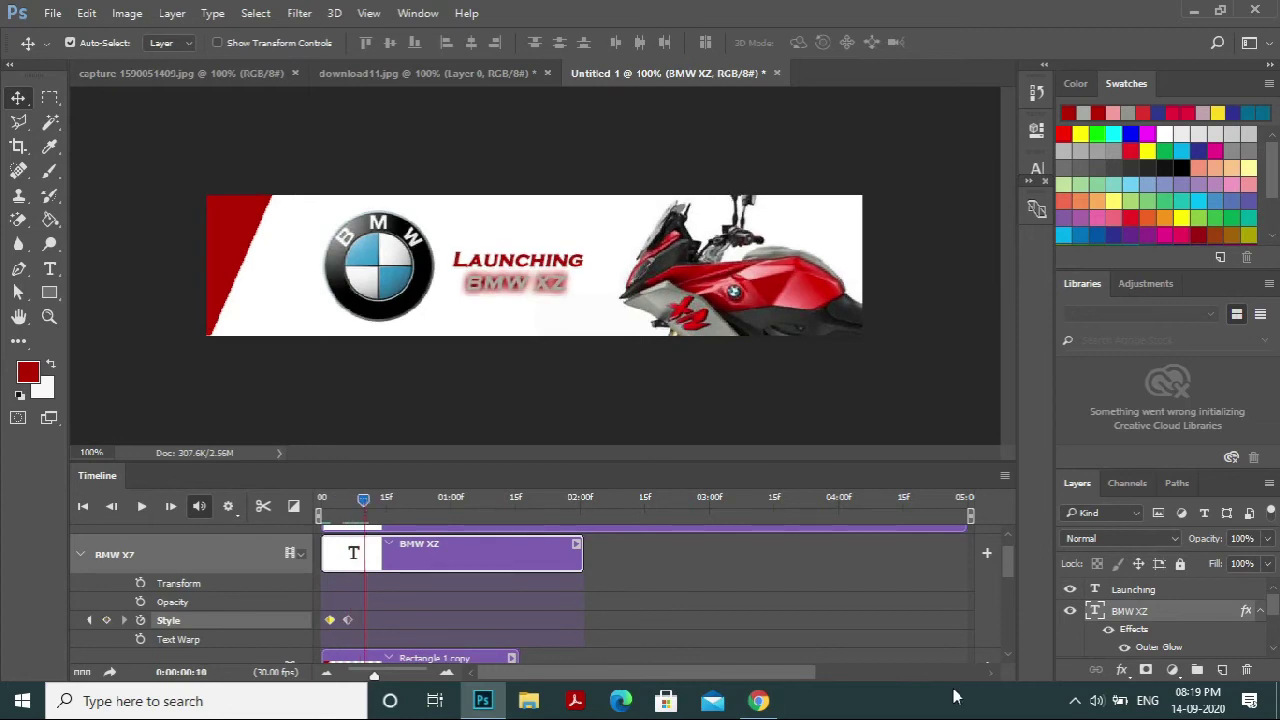
{"action": "left_click", "coordinate": [1120, 670]}
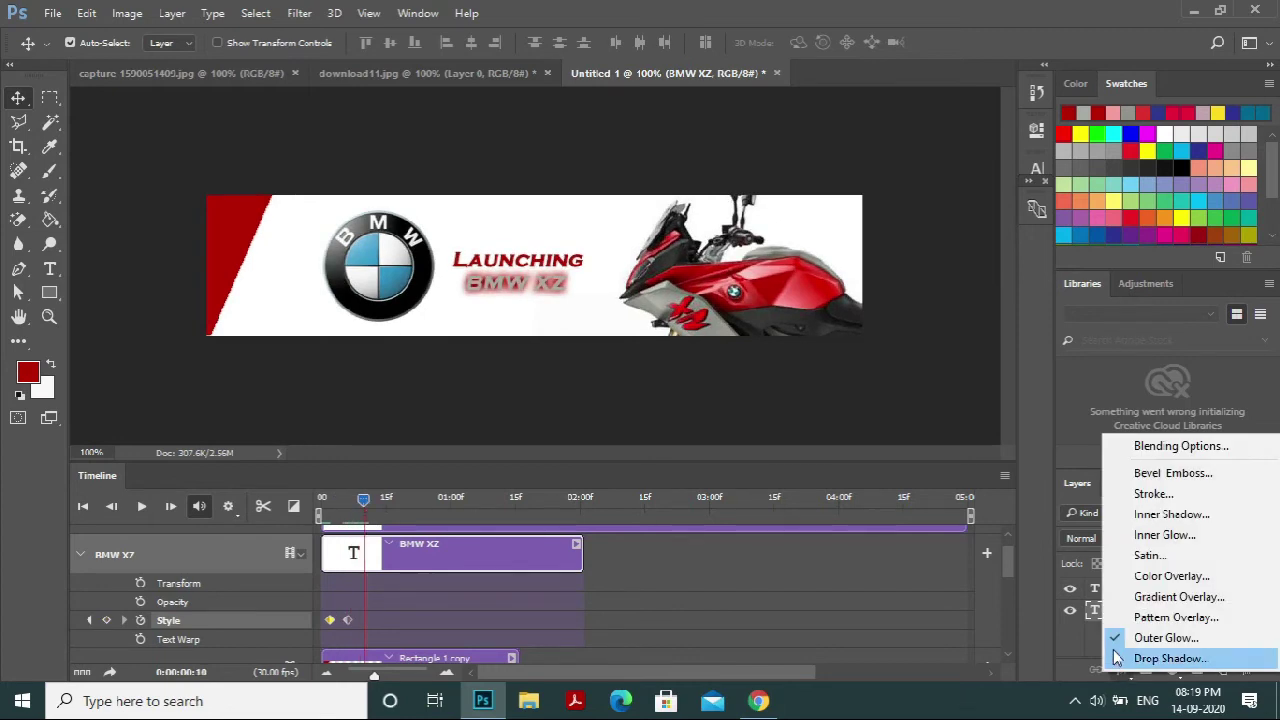
{"action": "left_click", "coordinate": [1166, 638]}
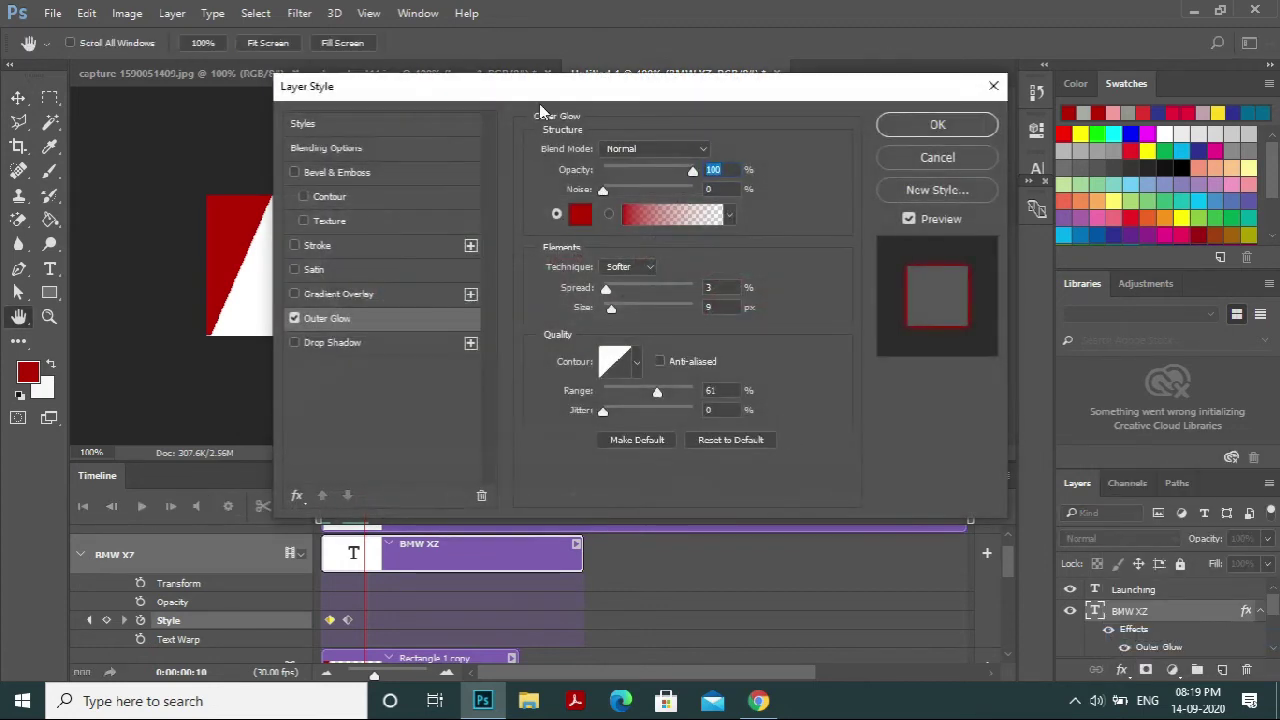
{"action": "left_click_drag", "start_coordinate": [540, 96], "coordinate": [864, 64]}
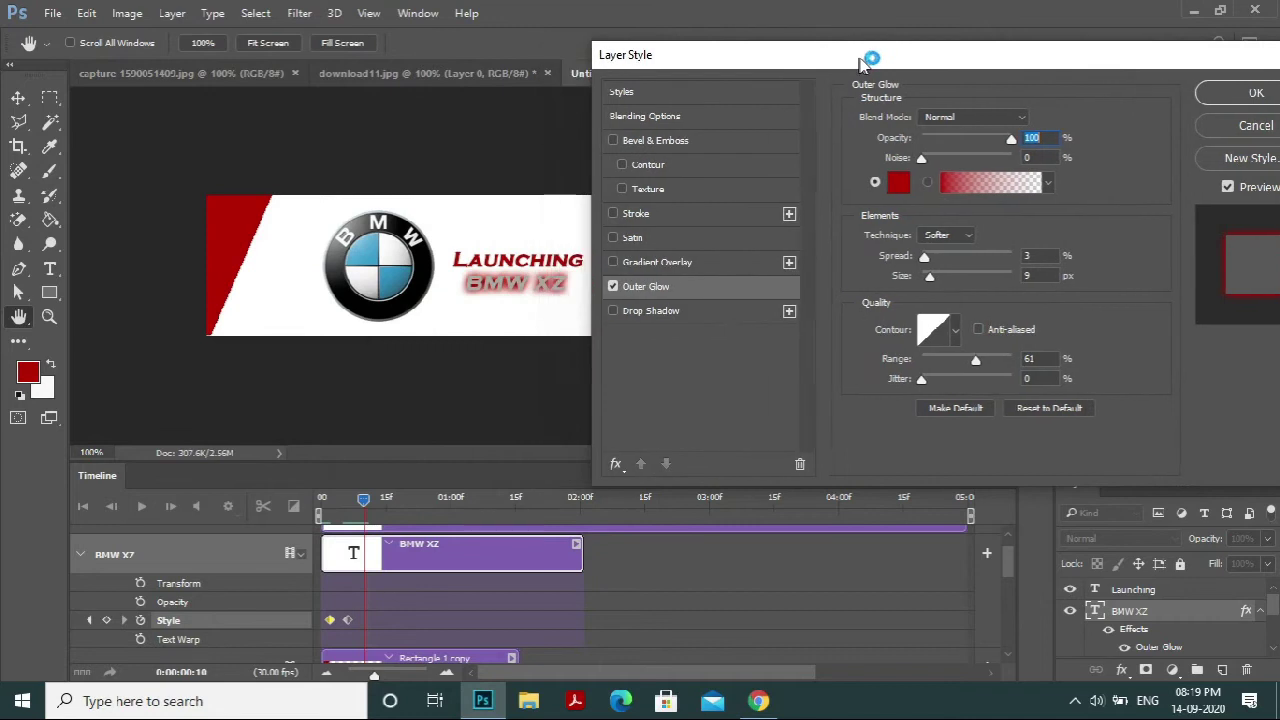
{"action": "left_click", "coordinate": [616, 287]}
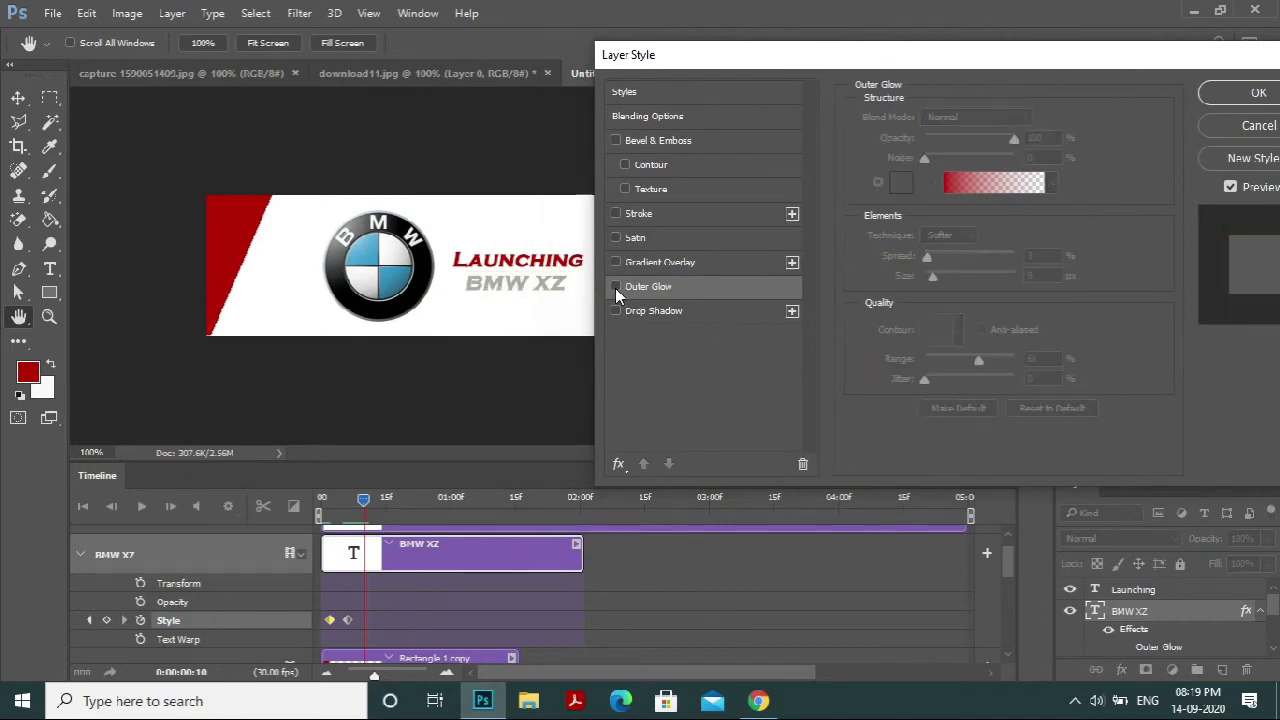
{"action": "left_click", "coordinate": [1240, 96]}
- At frame 14, turn the red Outer Glow back on
{"action": "left_click_drag", "start_coordinate": [366, 500], "coordinate": [383, 500]}
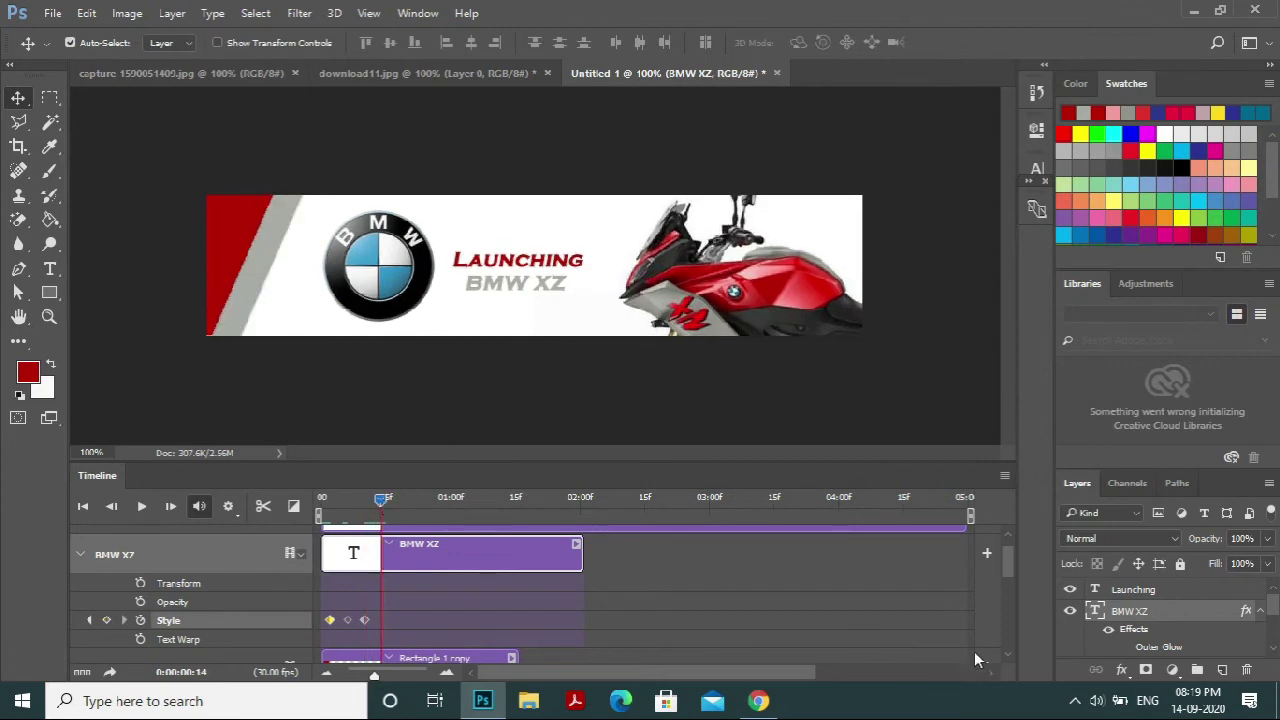
{"action": "left_click", "coordinate": [1121, 669]}
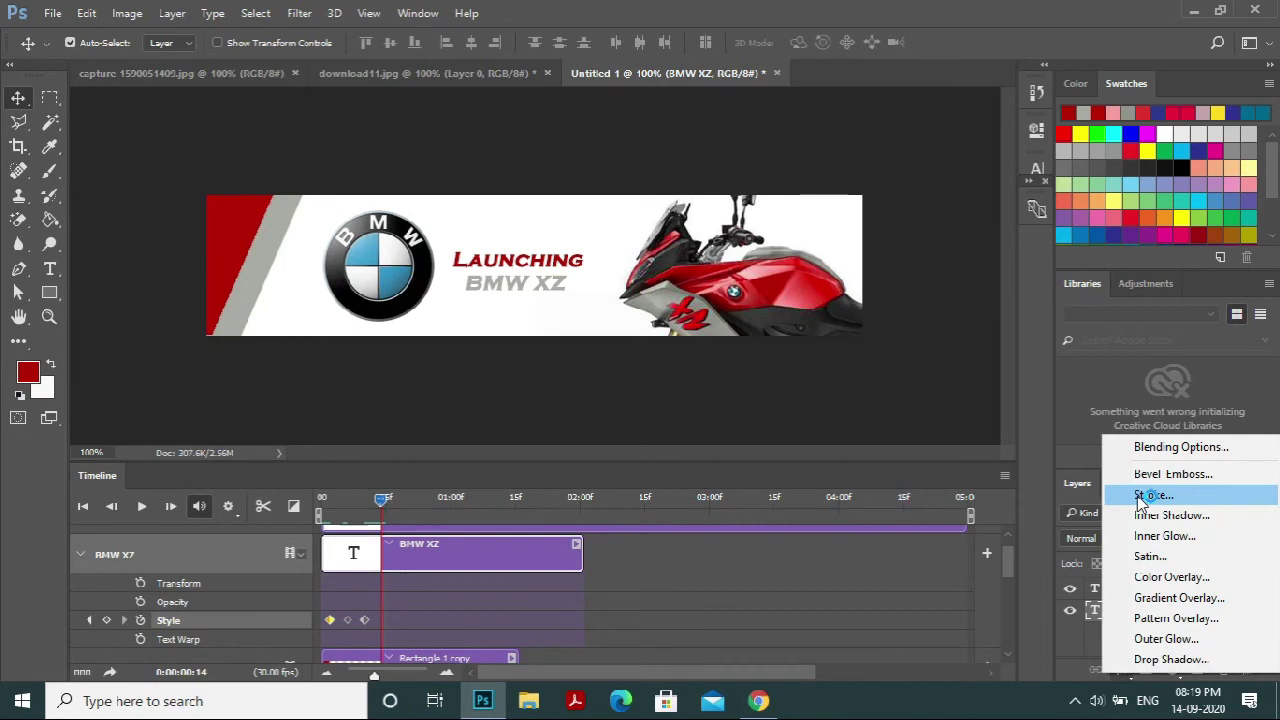
{"action": "left_click", "coordinate": [1147, 637]}
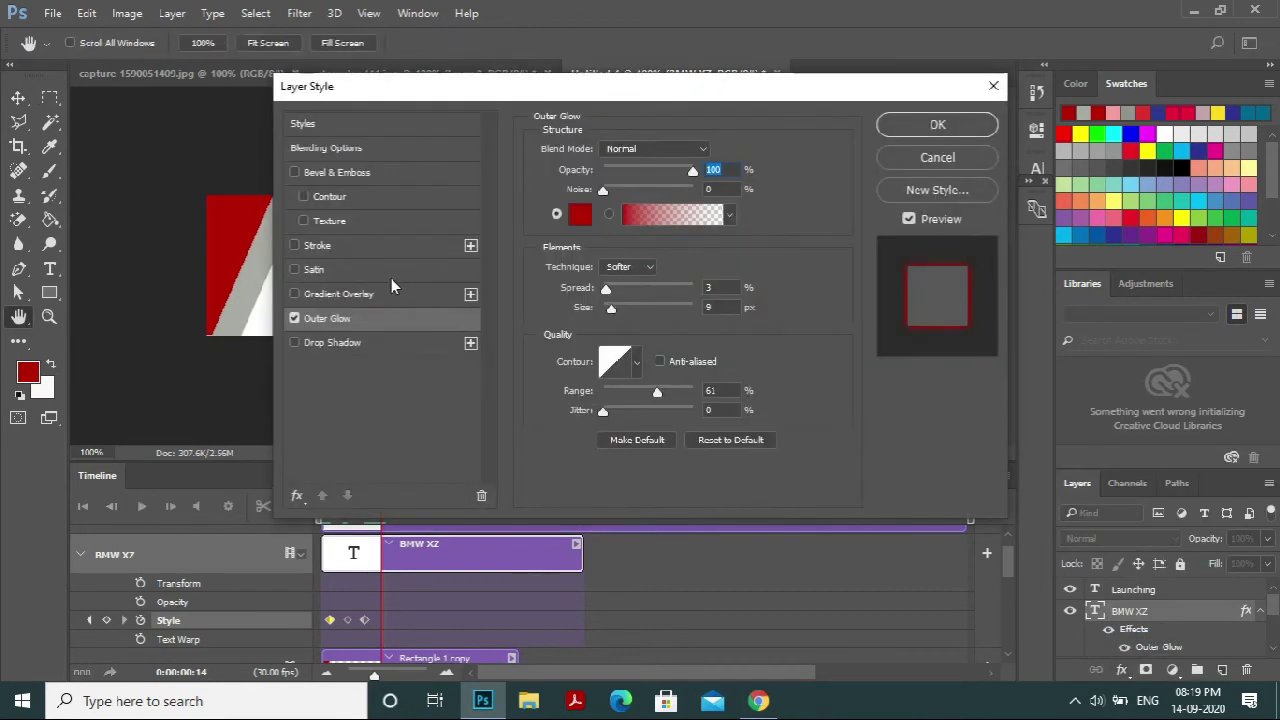
{"action": "left_click", "coordinate": [929, 127]}
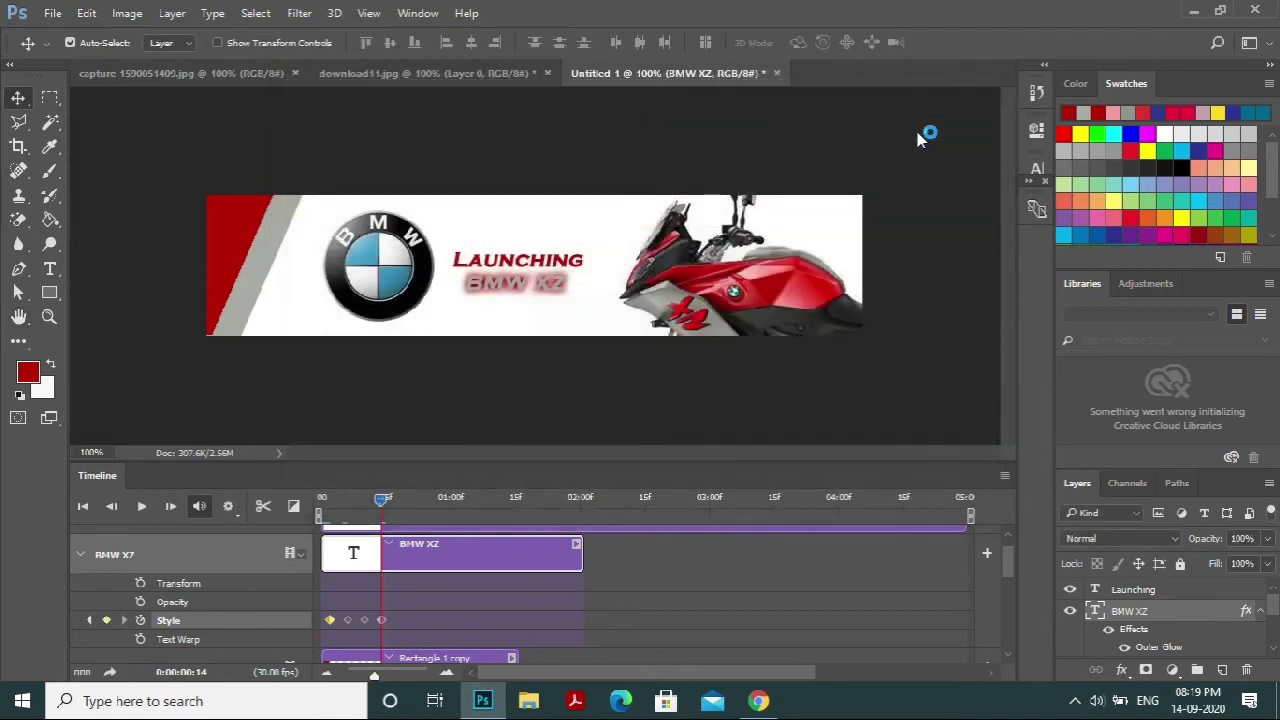
- At frame 17, switch the Outer Glow off again and return to the first frame
{"action": "left_click_drag", "start_coordinate": [387, 505], "coordinate": [396, 506]}
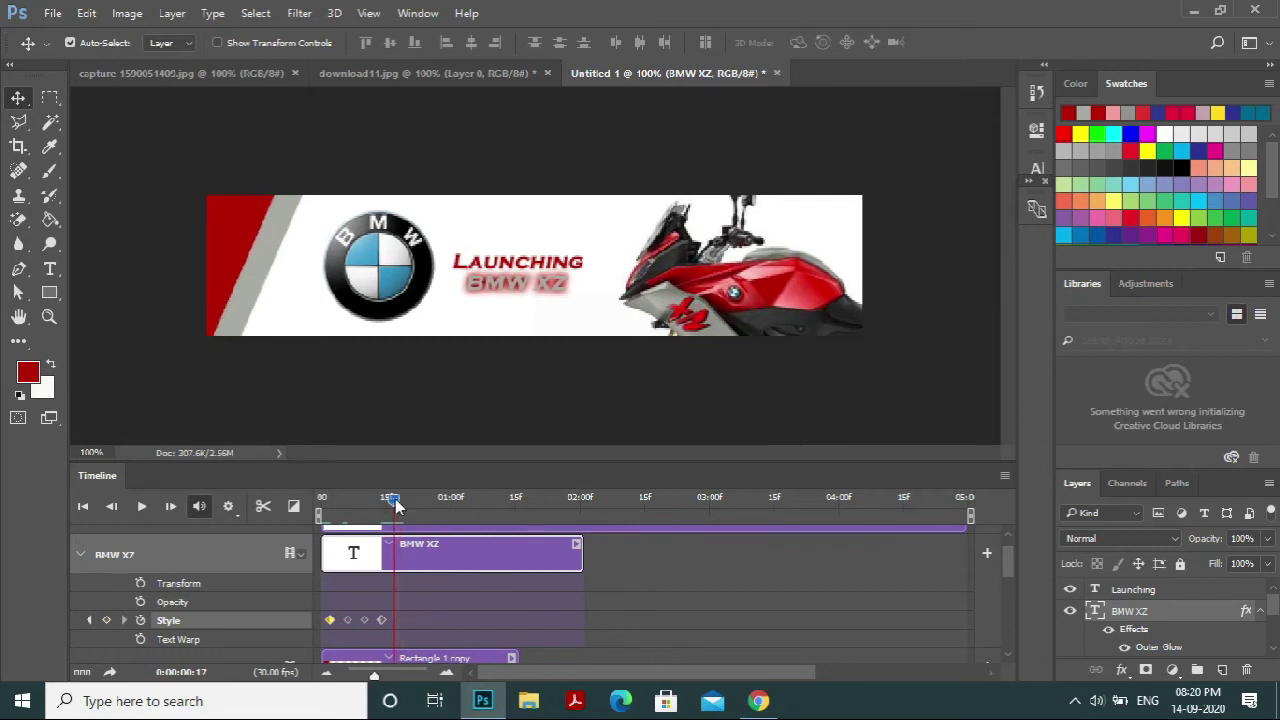
{"action": "left_click", "coordinate": [1121, 669]}
{"action": "left_click", "coordinate": [1160, 442]}
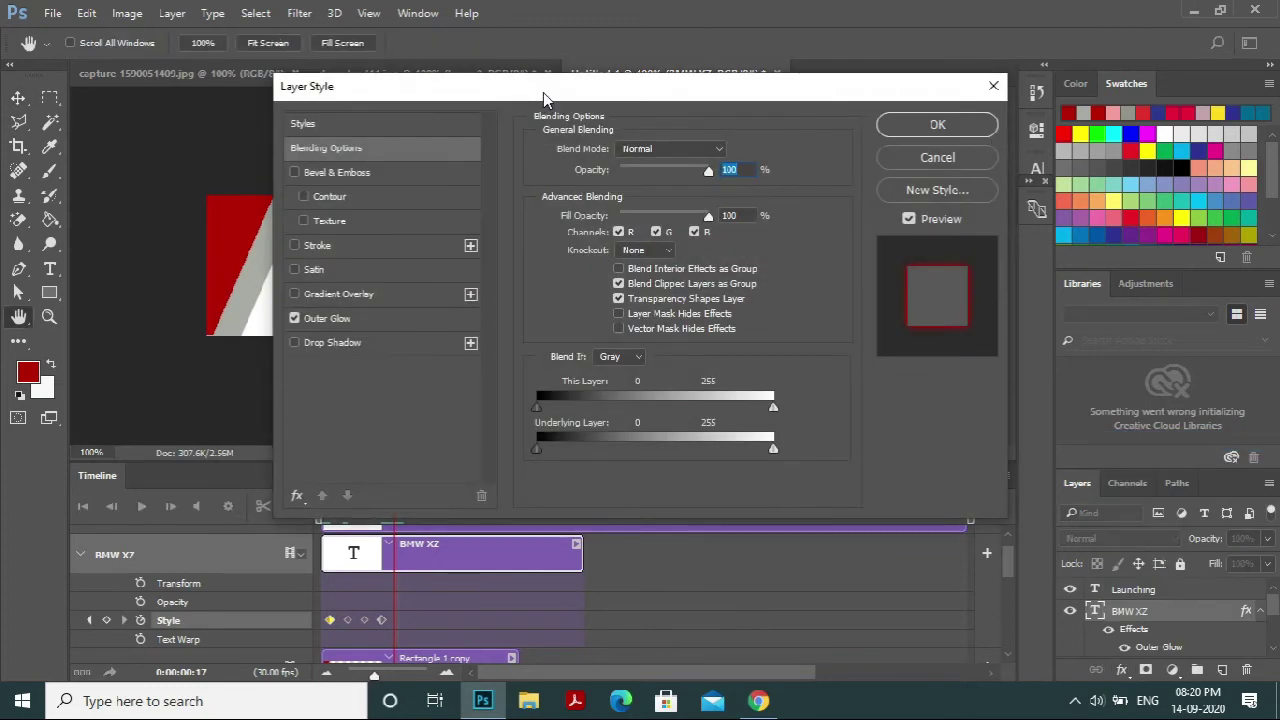
{"action": "left_click_drag", "start_coordinate": [543, 97], "coordinate": [879, 100]}
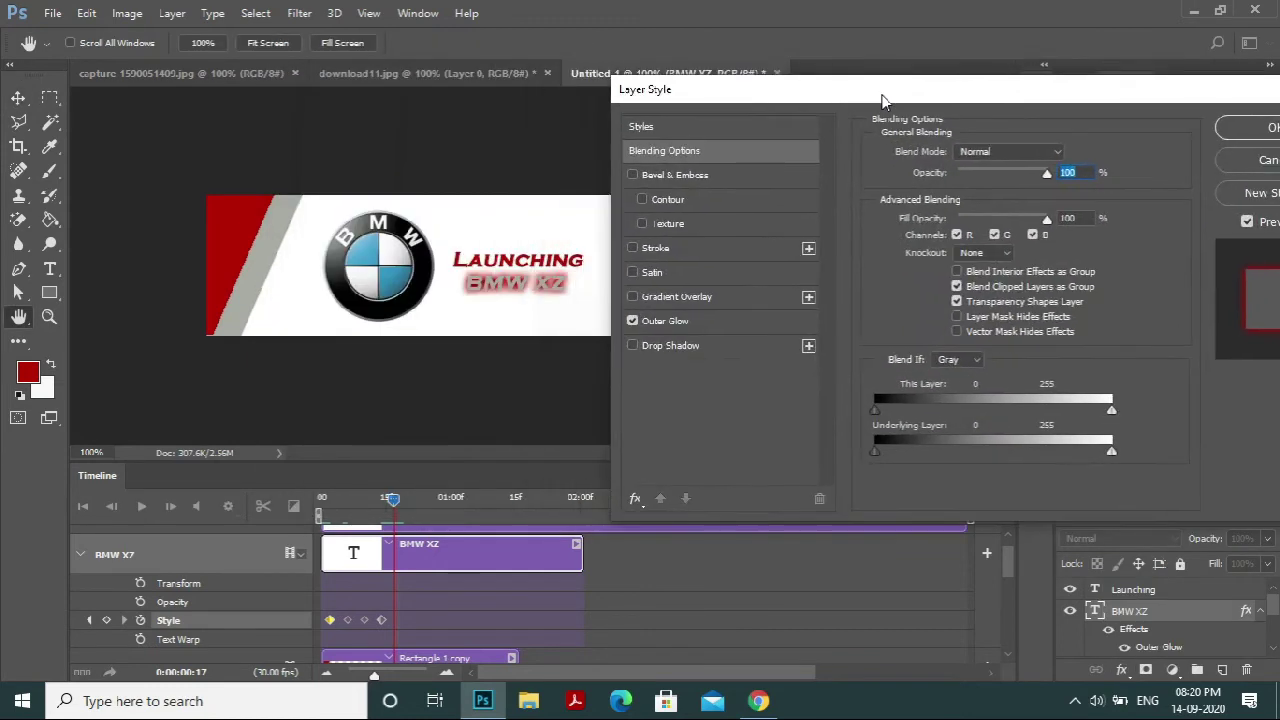
{"action": "left_click", "coordinate": [633, 321]}
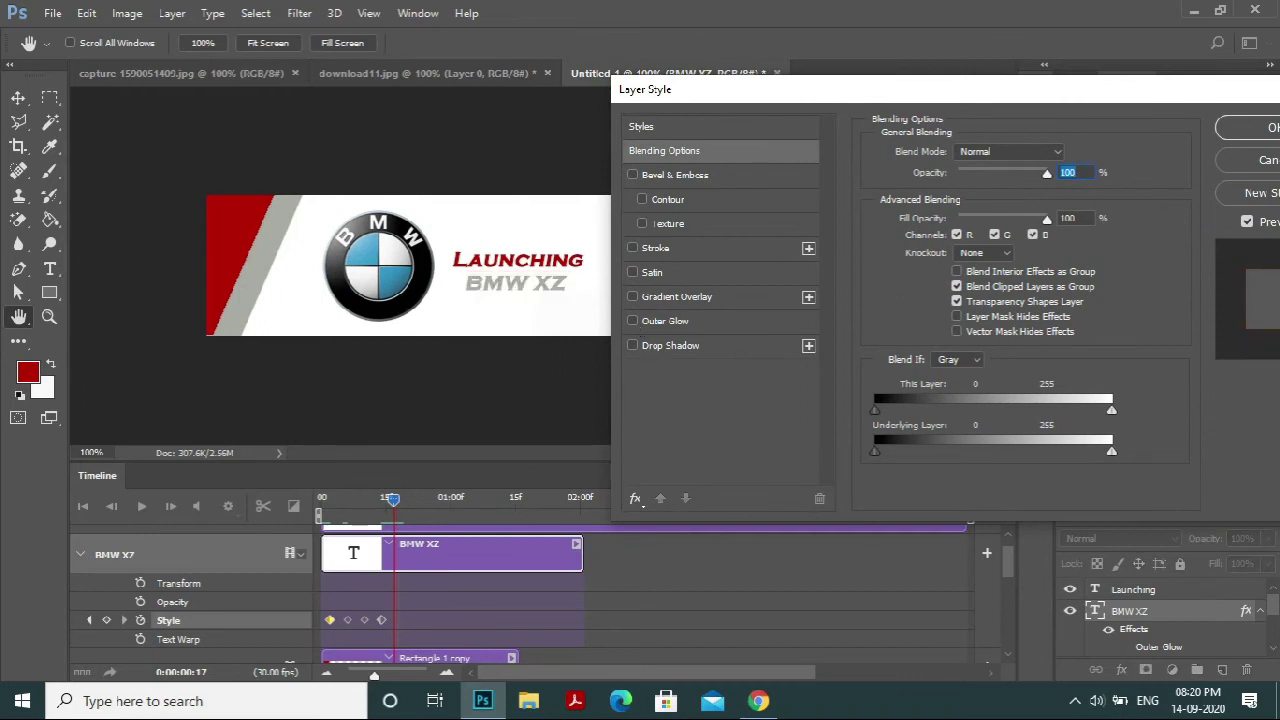
{"action": "left_click", "coordinate": [1248, 130]}
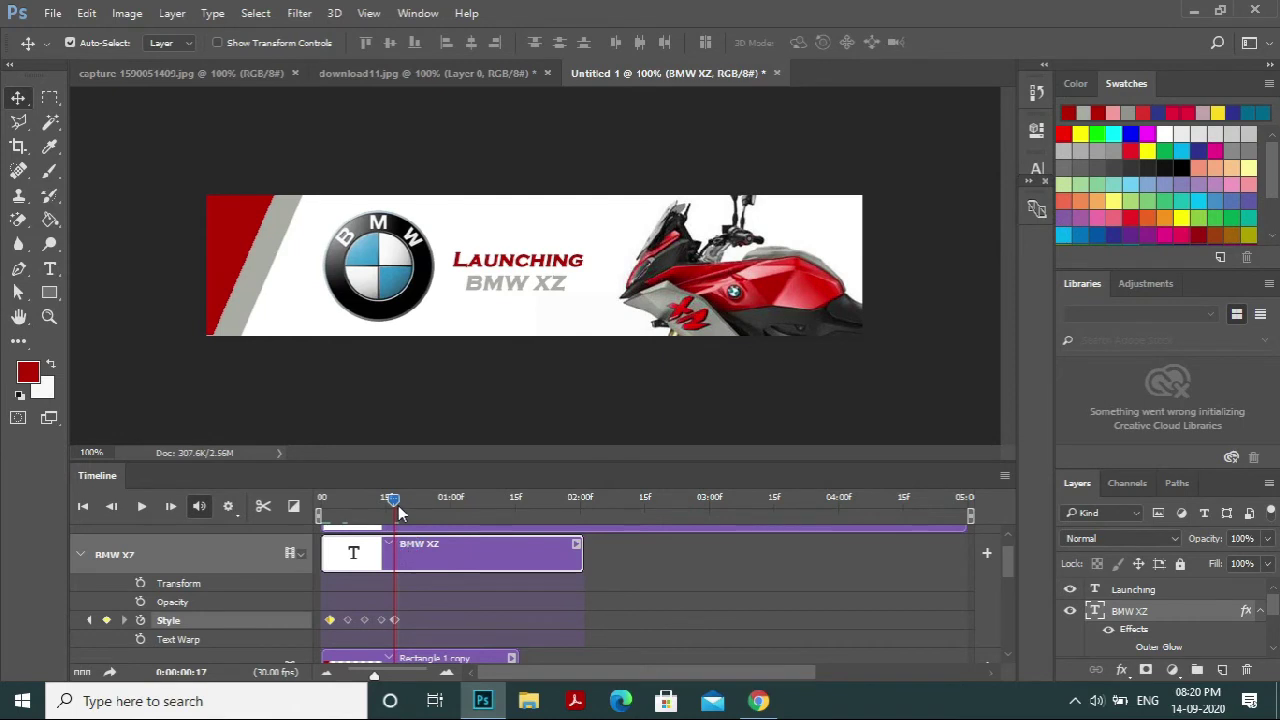
{"action": "left_click_drag", "start_coordinate": [393, 512], "coordinate": [243, 511]}
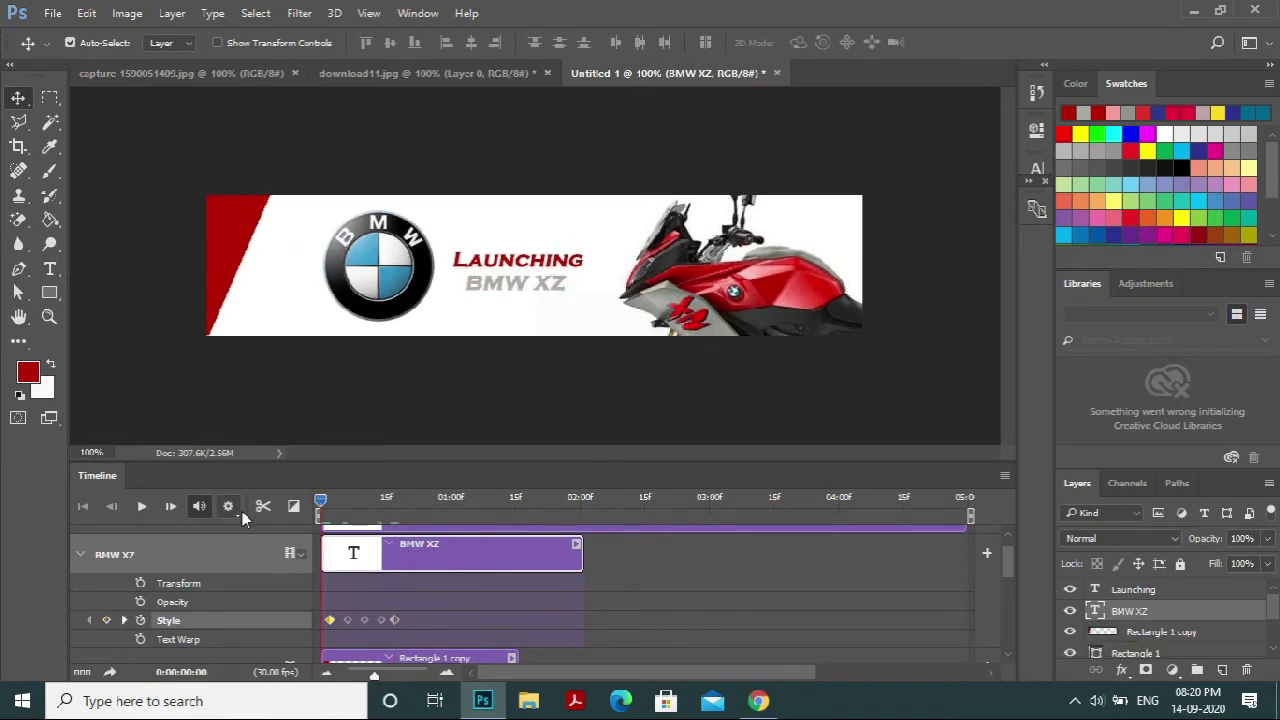
- Preview the banner animation, then select the Launching text and expand its Transform, Opacity, Style and Text Warp rows
{"action": "key", "text": "space"}
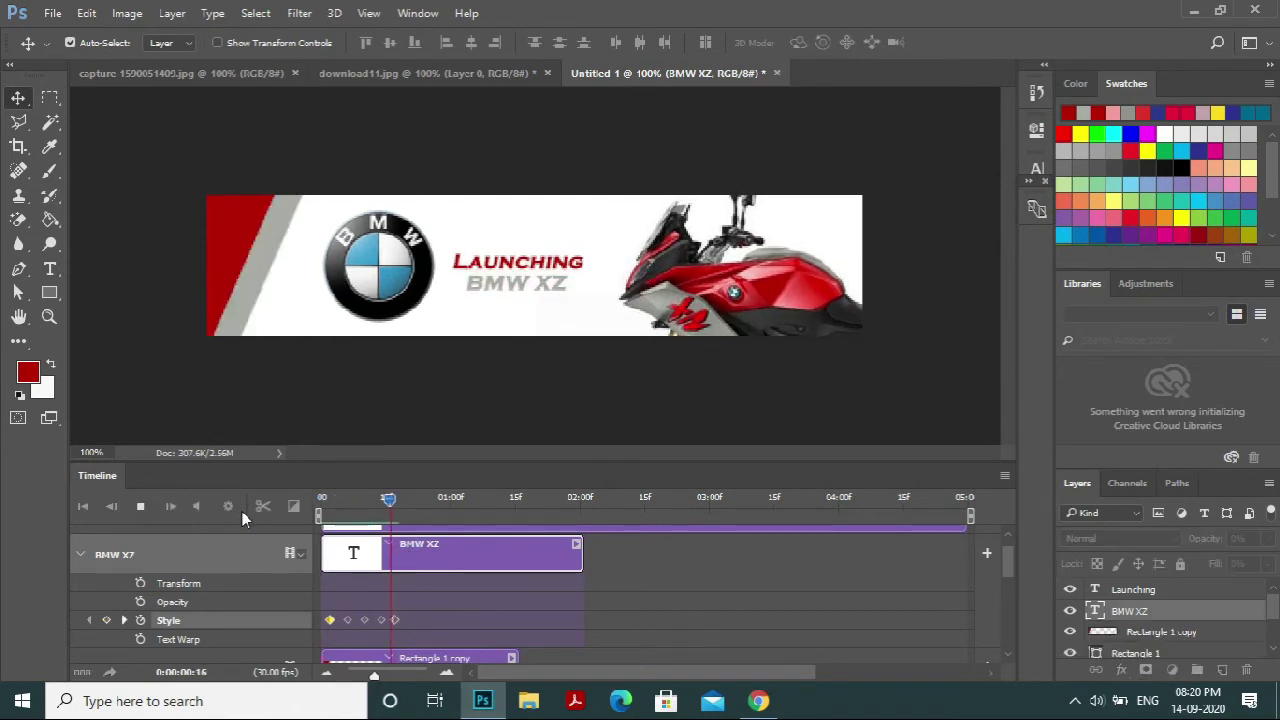
{"action": "left_click", "coordinate": [560, 265]}
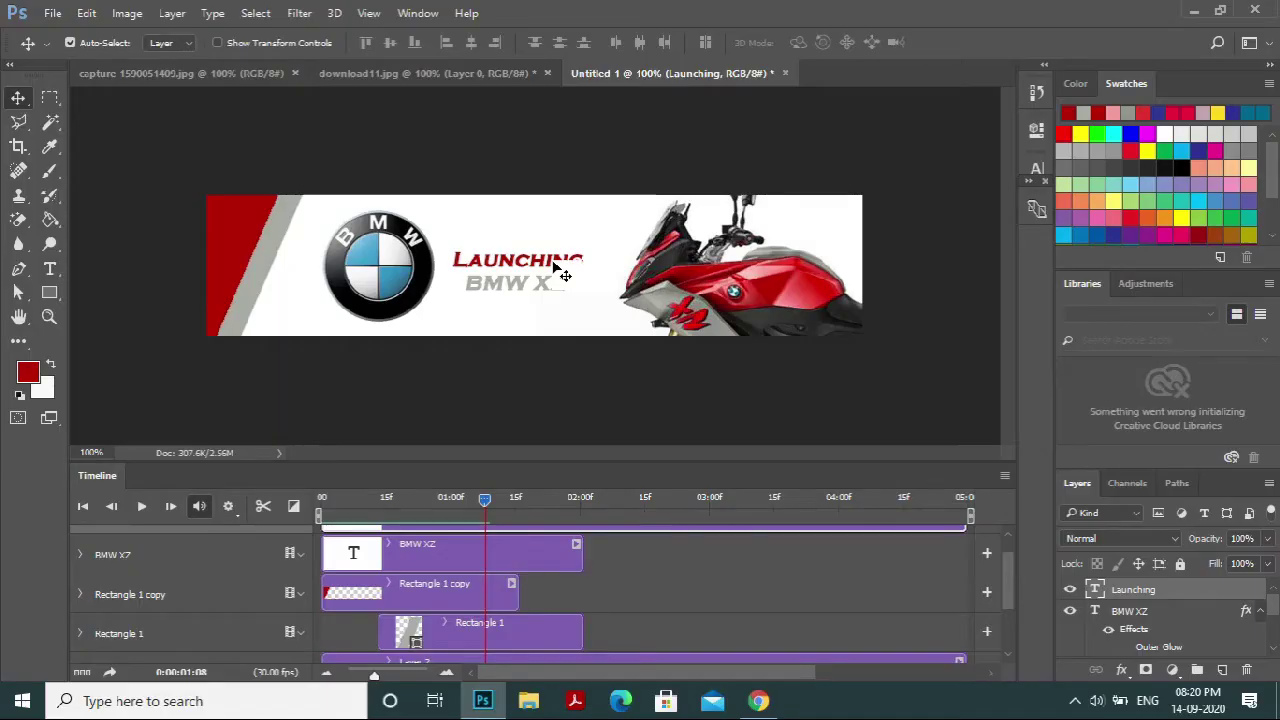
{"action": "left_click_drag", "start_coordinate": [1011, 586], "coordinate": [581, 540]}
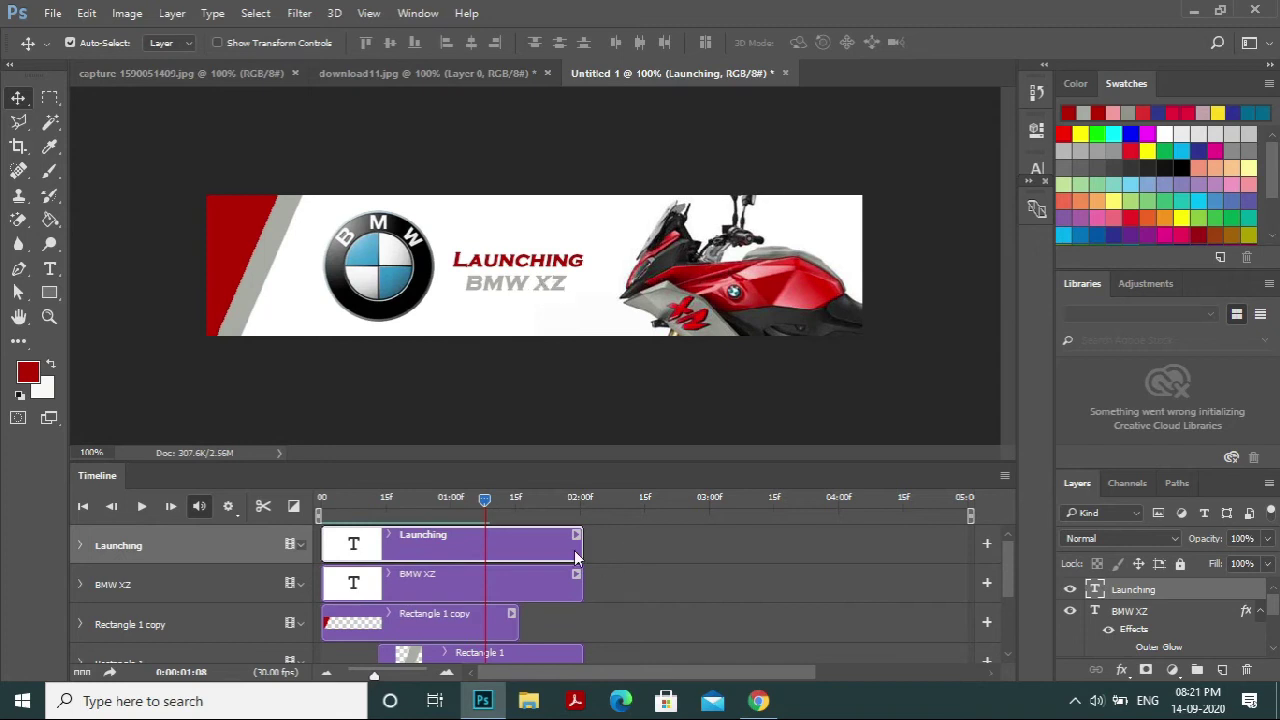
{"action": "left_click", "coordinate": [81, 545]}
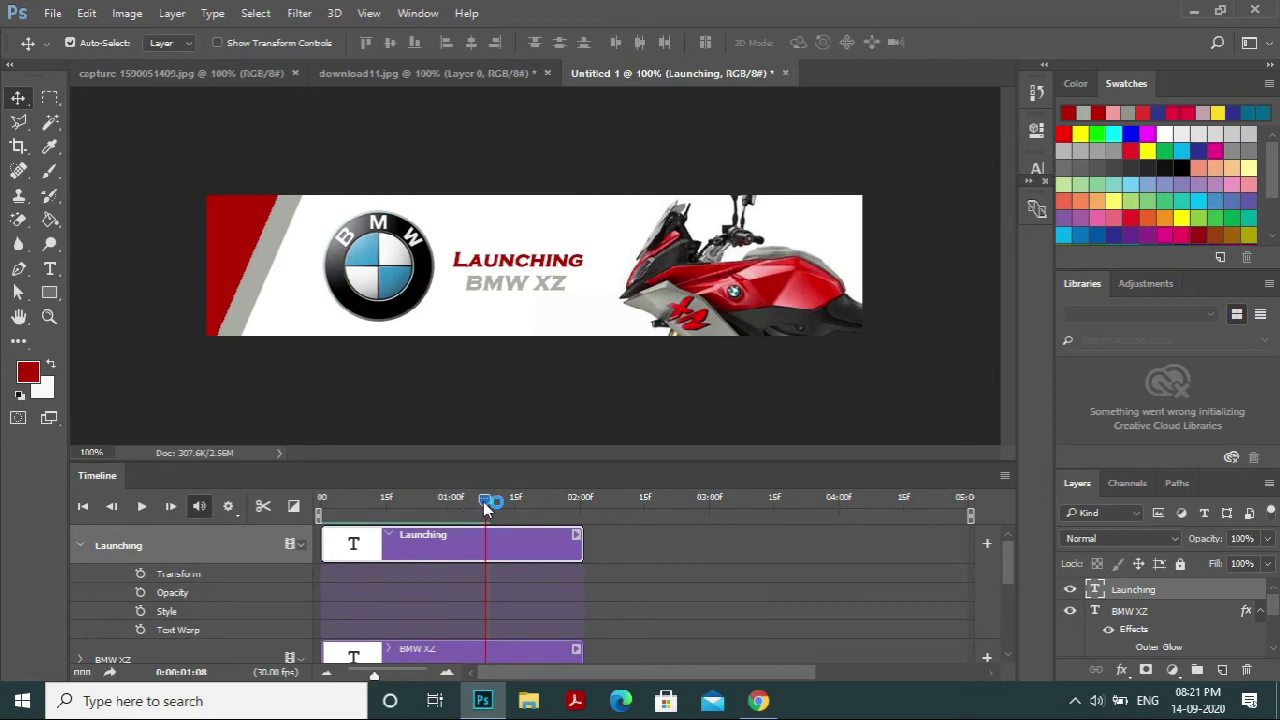
{"action": "left_click_drag", "start_coordinate": [484, 501], "coordinate": [326, 520]}
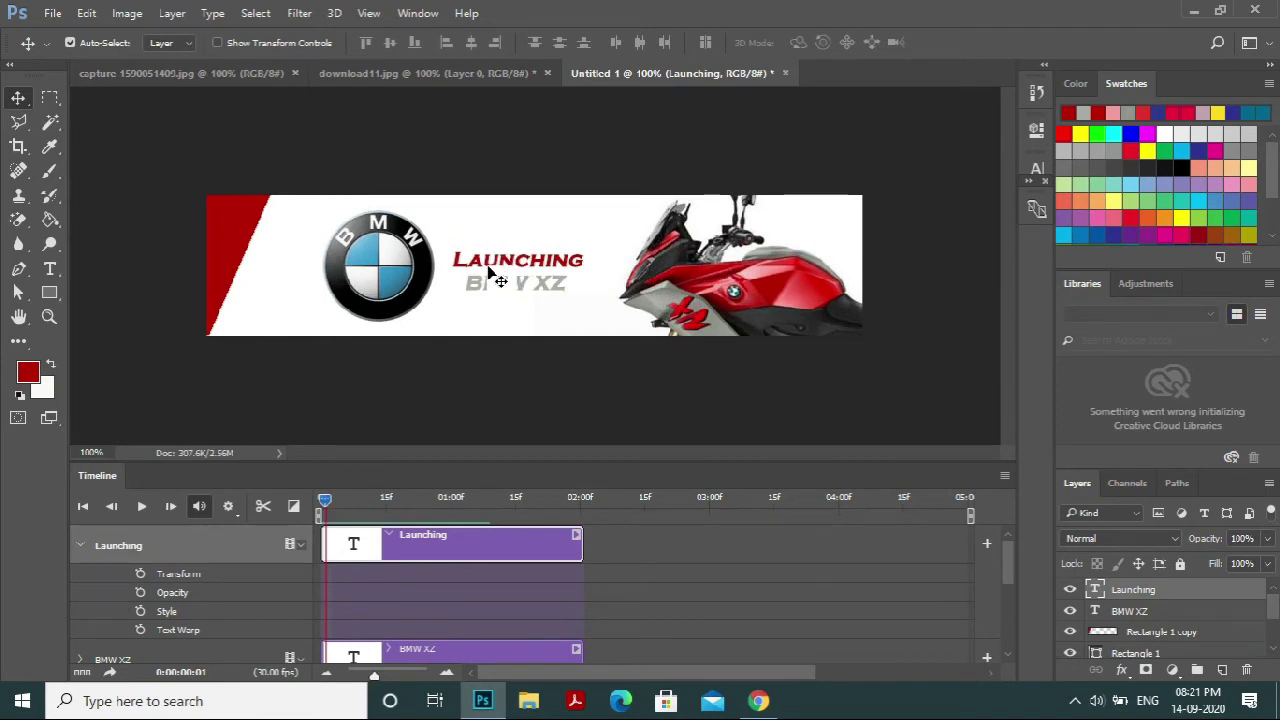
- Shrink the LAUNCHING text to a tiny font size and set a Transform keyframe at the start
{"action": "left_click", "coordinate": [49, 268]}
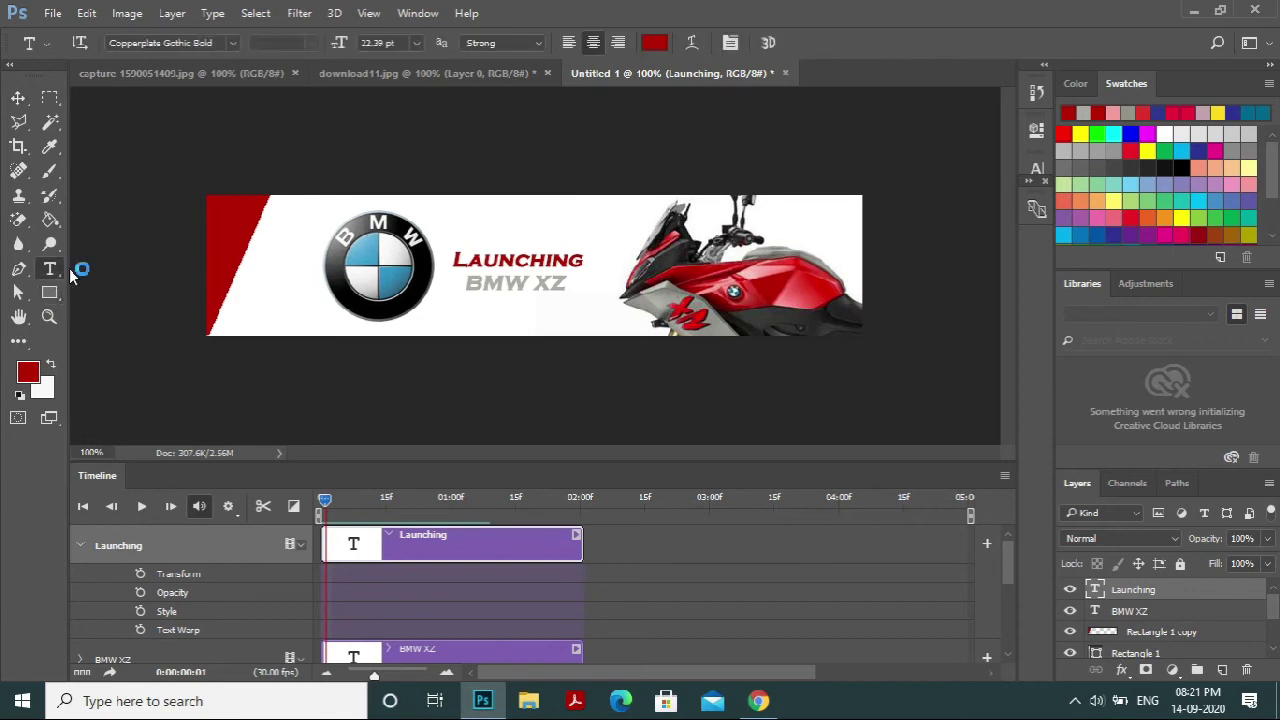
{"action": "left_click_drag", "start_coordinate": [455, 255], "coordinate": [660, 250]}
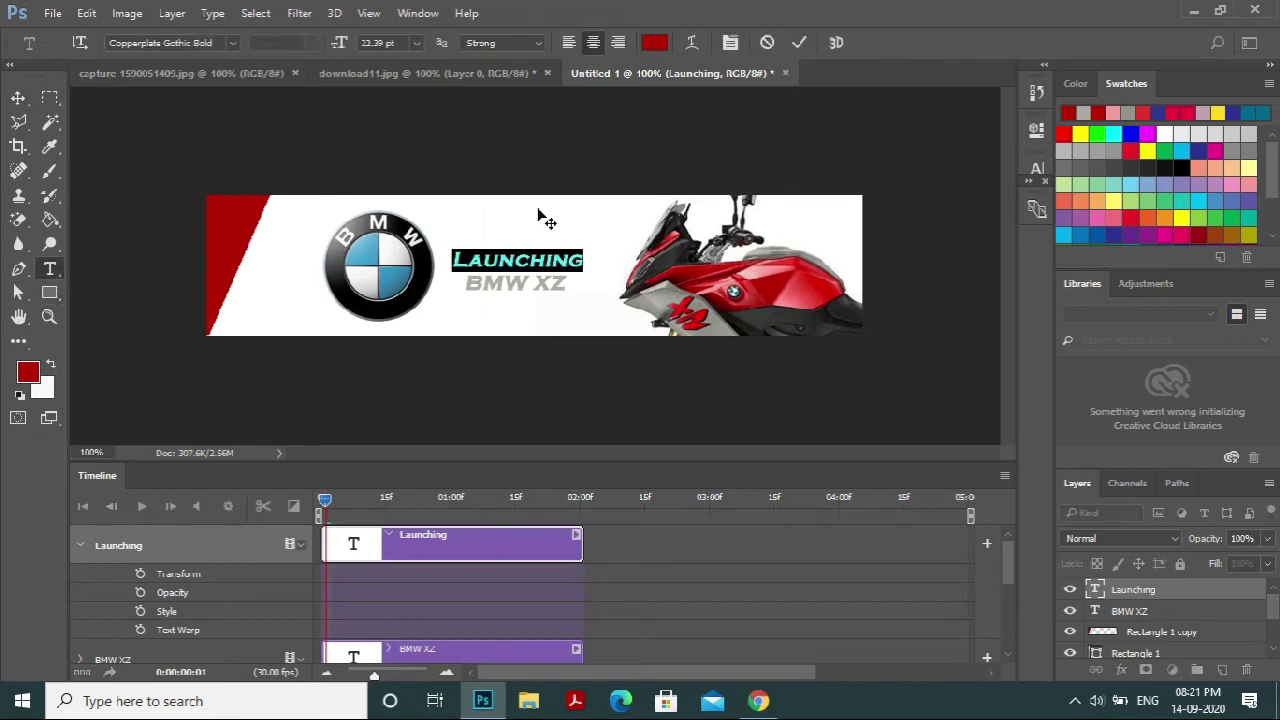
{"action": "left_click_drag", "start_coordinate": [342, 47], "coordinate": [333, 49]}
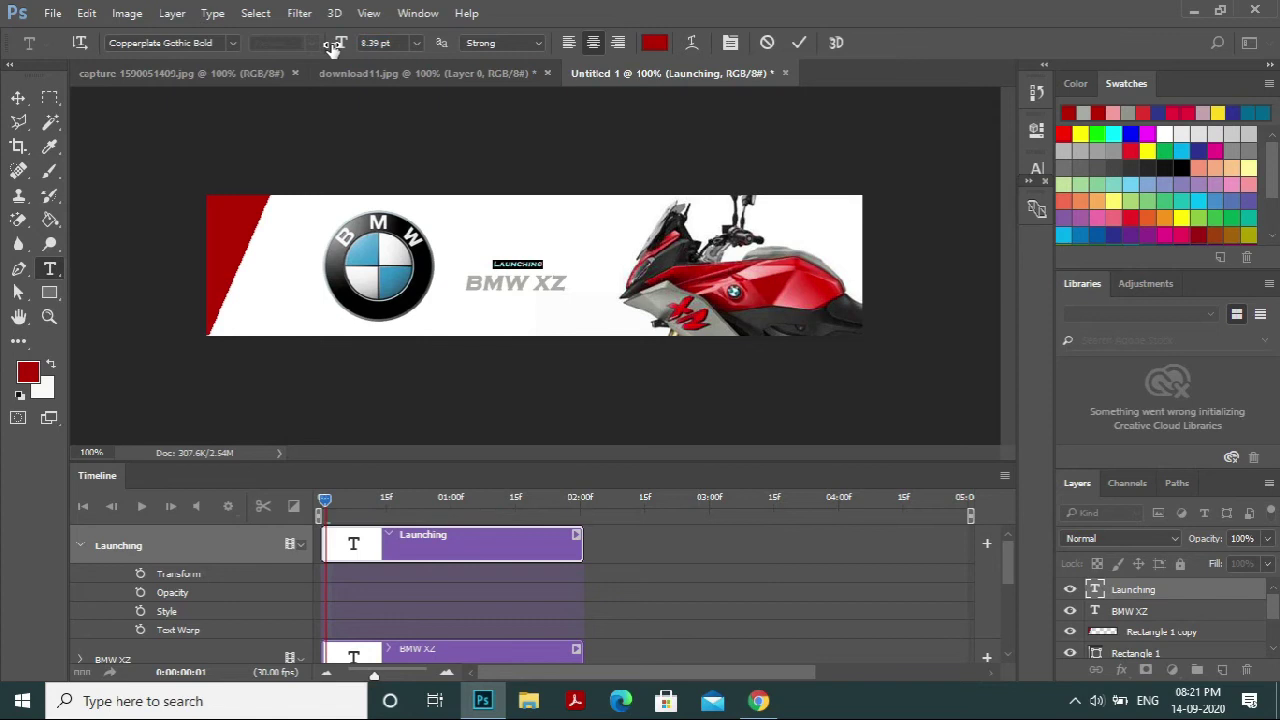
{"action": "left_click", "coordinate": [140, 575]}
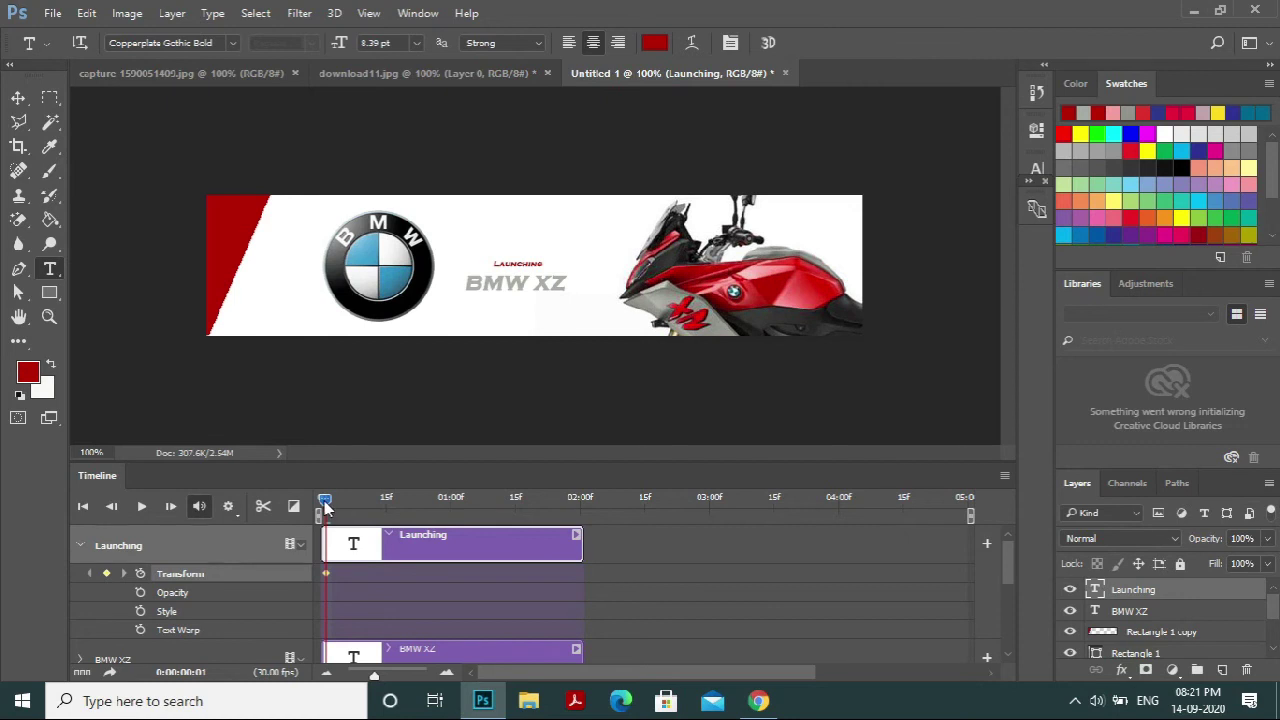
- At about 1:28, scale the LAUNCHING text back up to full size with Ctrl+T
{"action": "left_click_drag", "start_coordinate": [325, 505], "coordinate": [574, 529]}
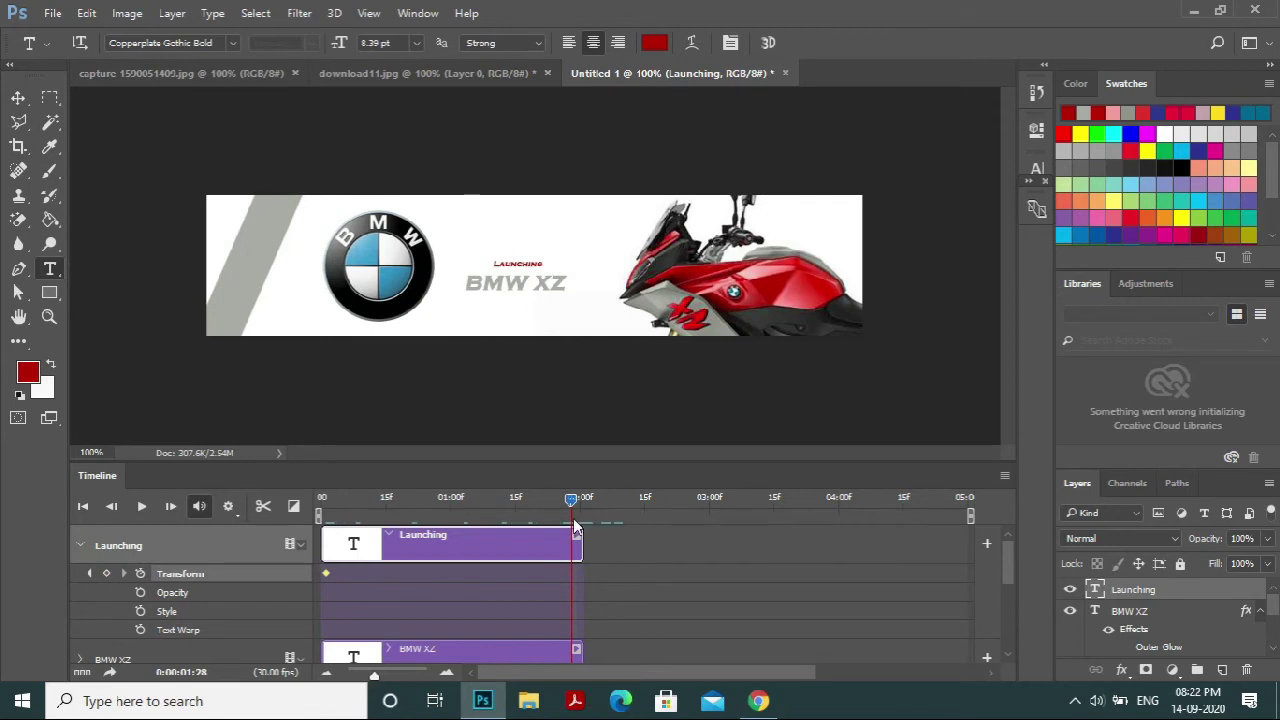
{"action": "key", "text": "ctrl+t"}
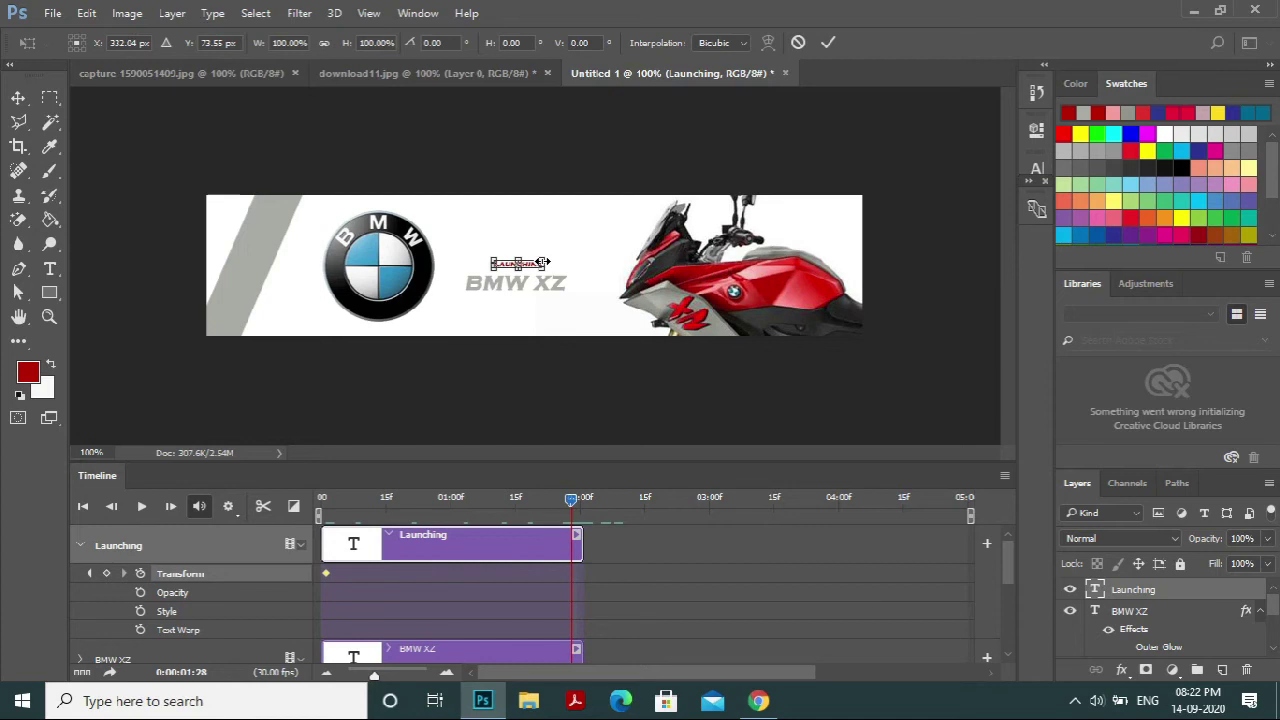
{"action": "left_click_drag", "start_coordinate": [546, 256], "coordinate": [574, 254]}
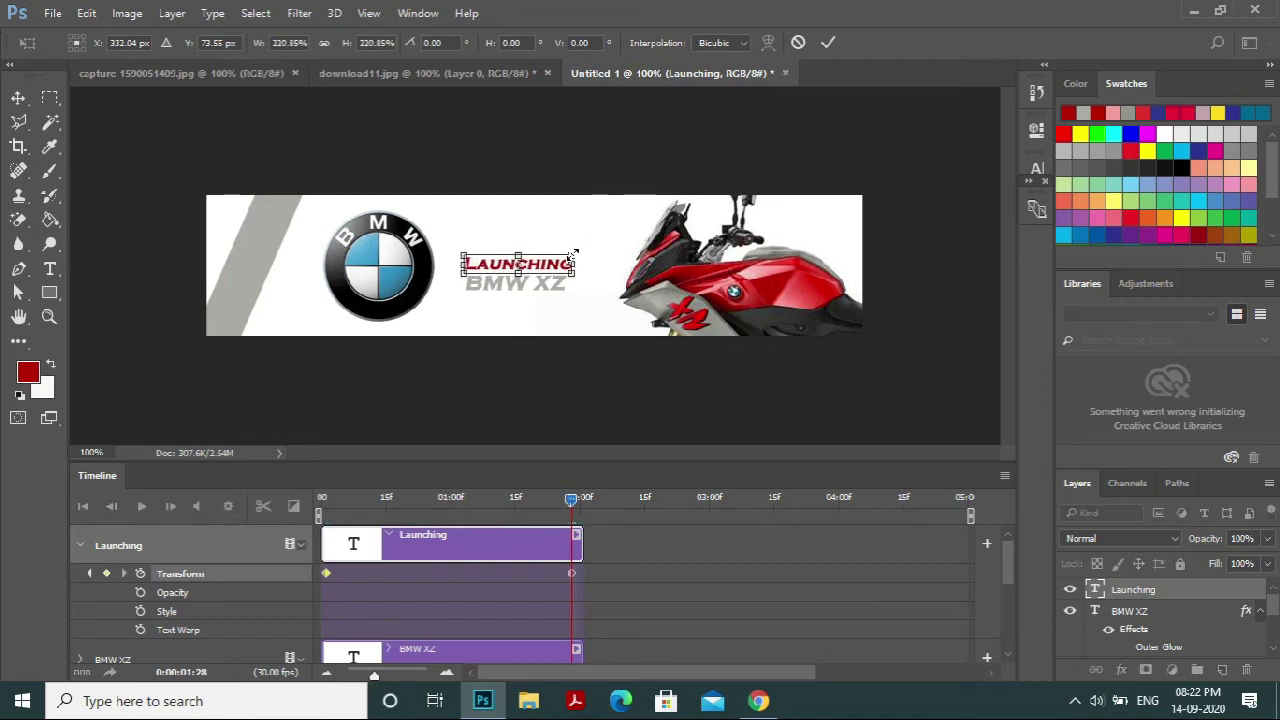
{"action": "key", "text": "Return"}
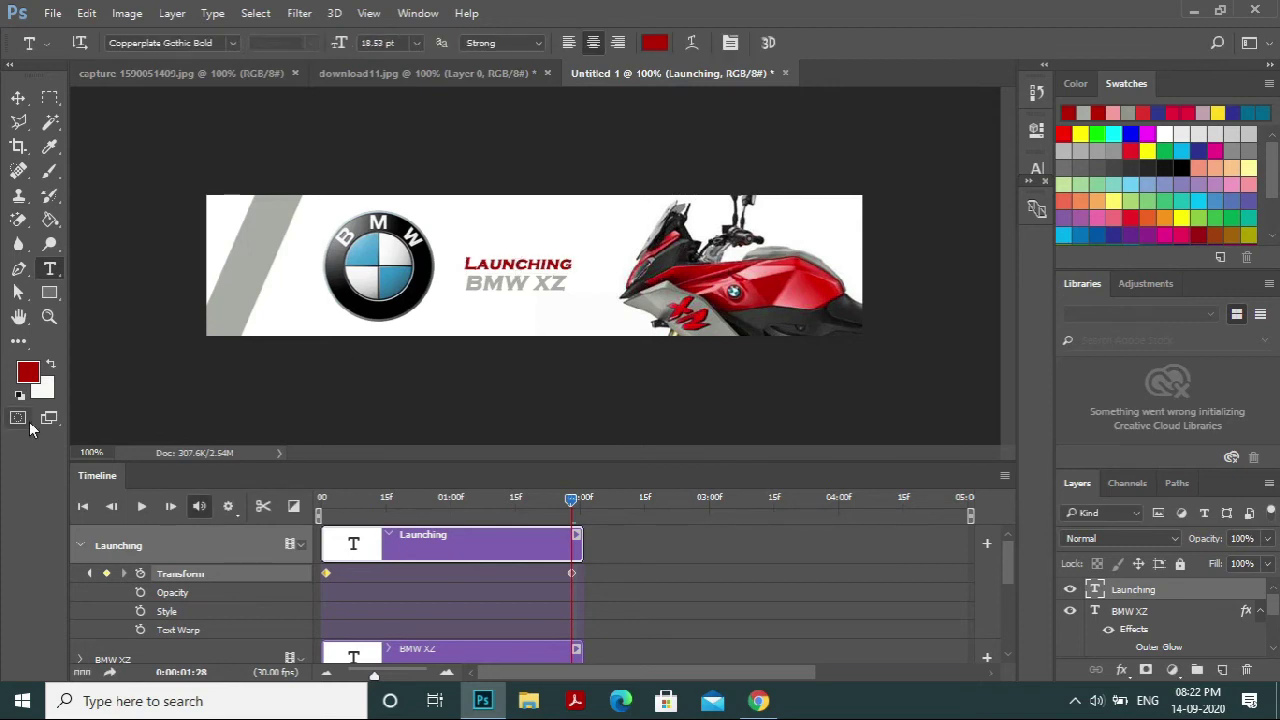
- Collapse the Launching track and, with the Move tool, trim Layer 2's clip to end at 01:28
{"action": "left_click", "coordinate": [82, 545]}
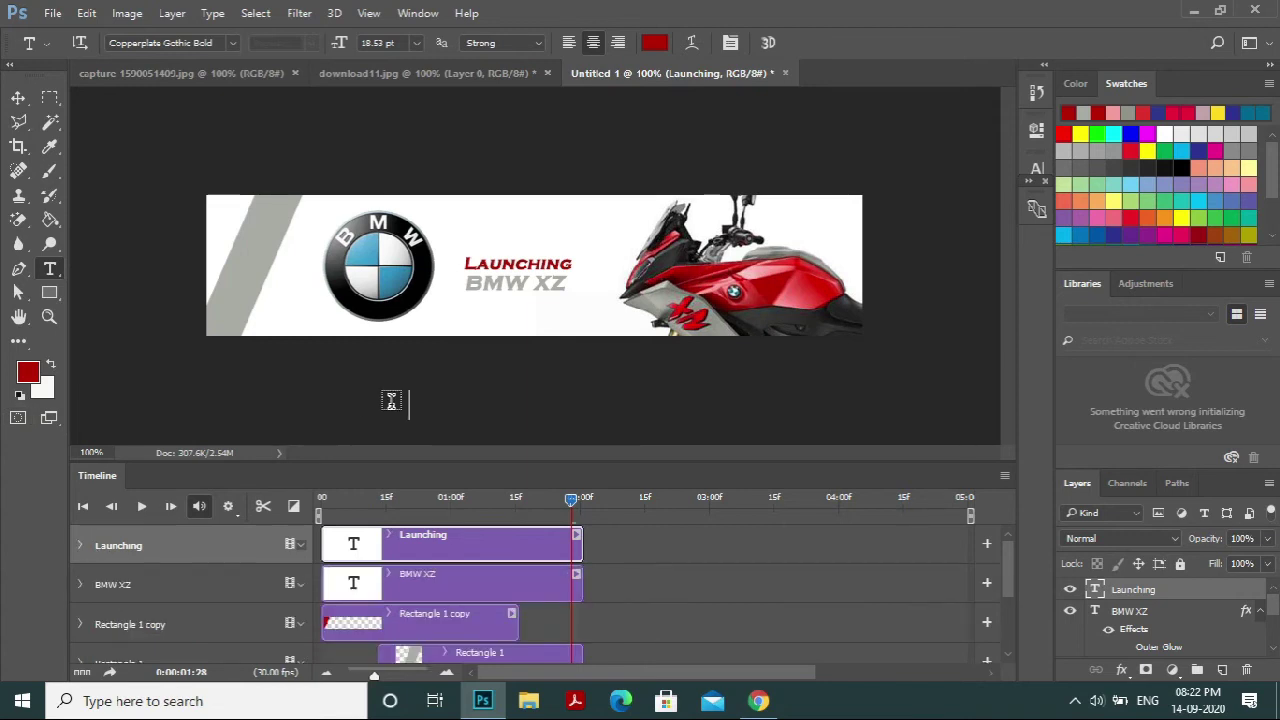
{"action": "left_click", "coordinate": [18, 98]}
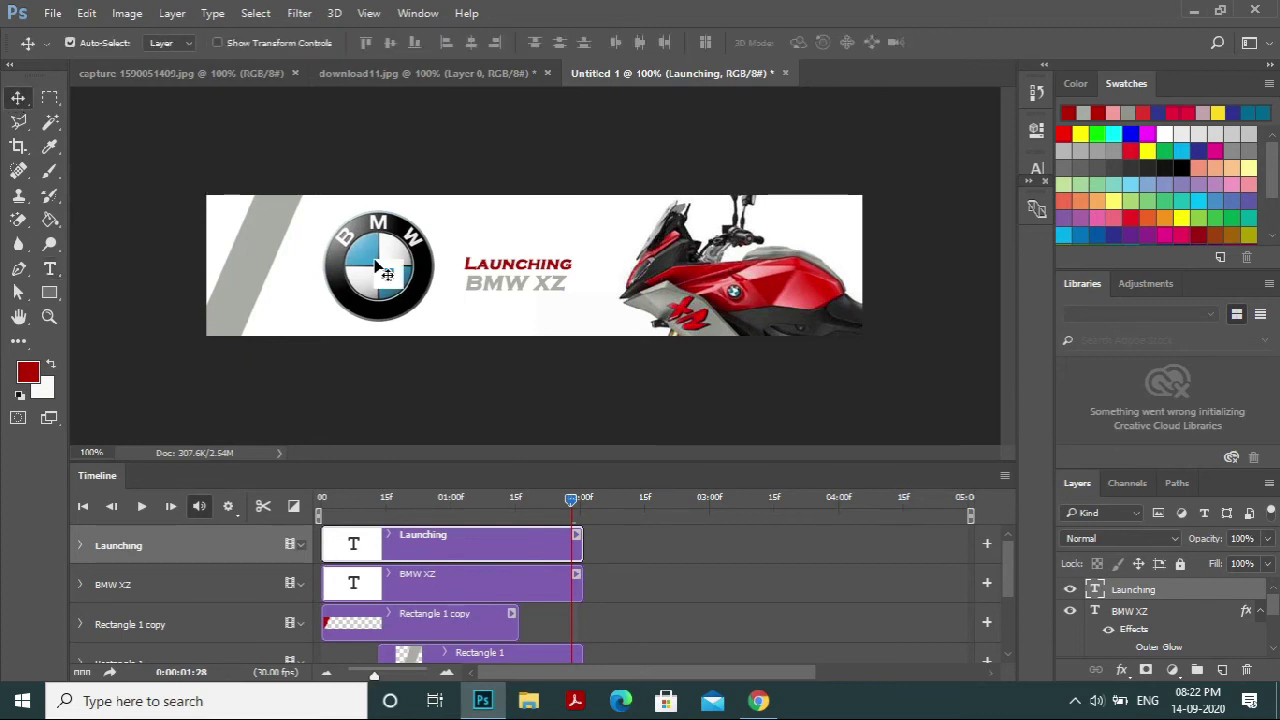
{"action": "left_click_drag", "start_coordinate": [1010, 565], "coordinate": [584, 634]}
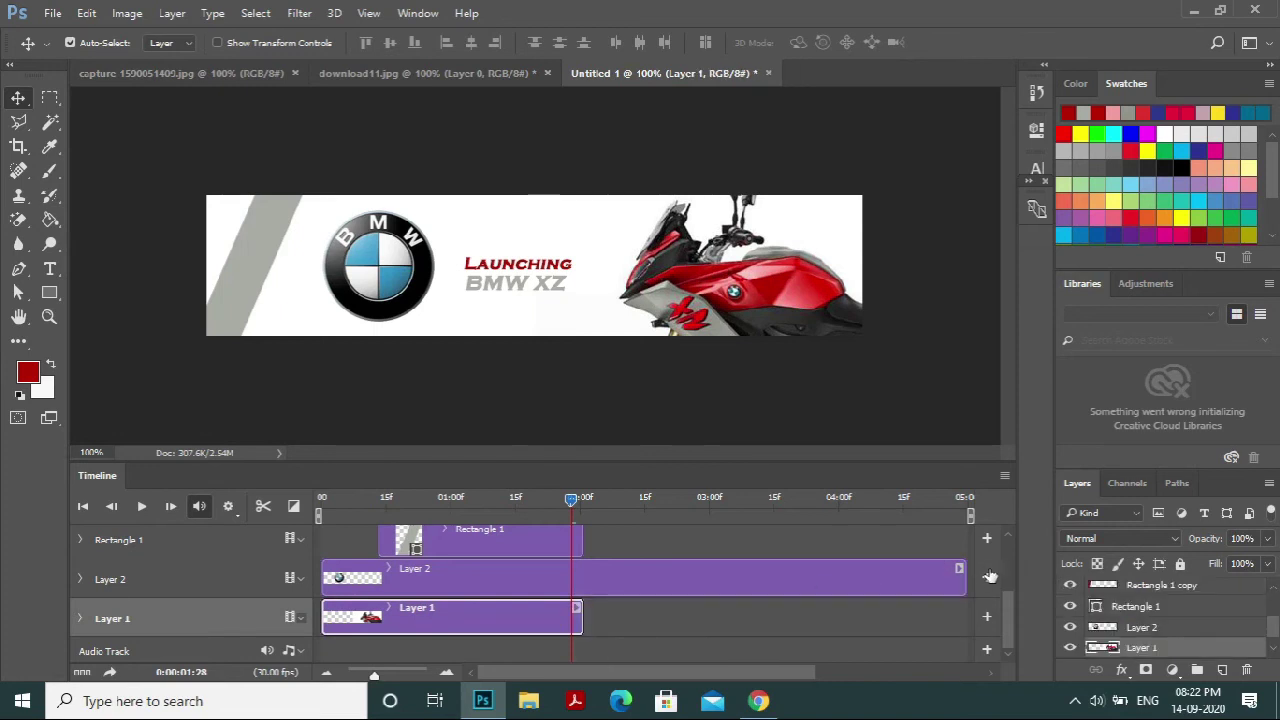
{"action": "left_click_drag", "start_coordinate": [962, 578], "coordinate": [590, 620]}
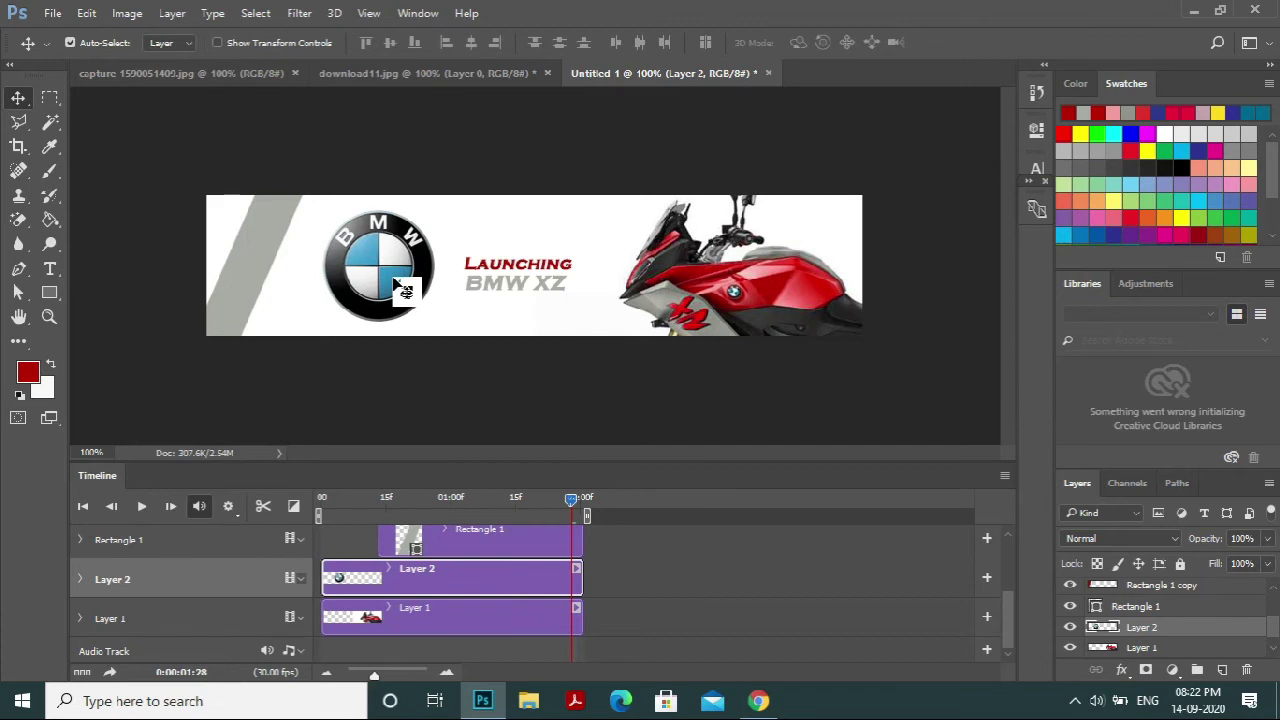
- Set a Layer 2 Opacity keyframe at 0% on the first frame
{"action": "left_click", "coordinate": [80, 579]}
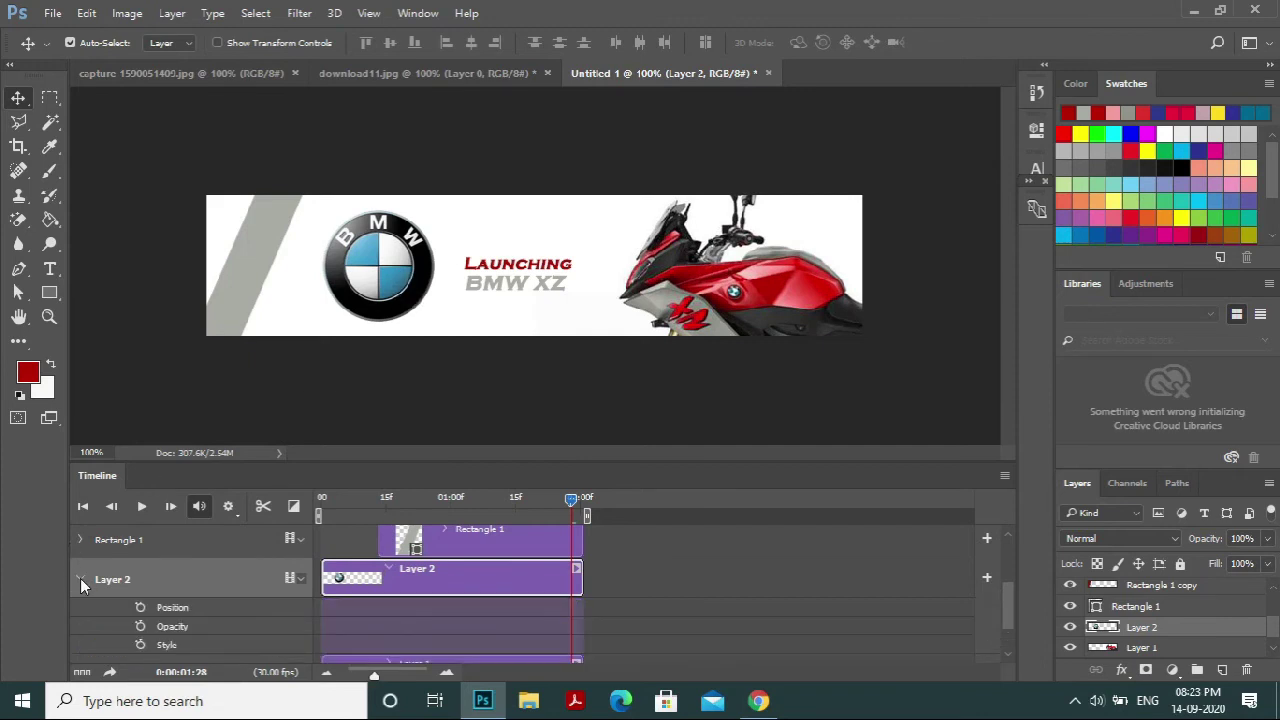
{"action": "left_click_drag", "start_coordinate": [340, 513], "coordinate": [322, 500]}
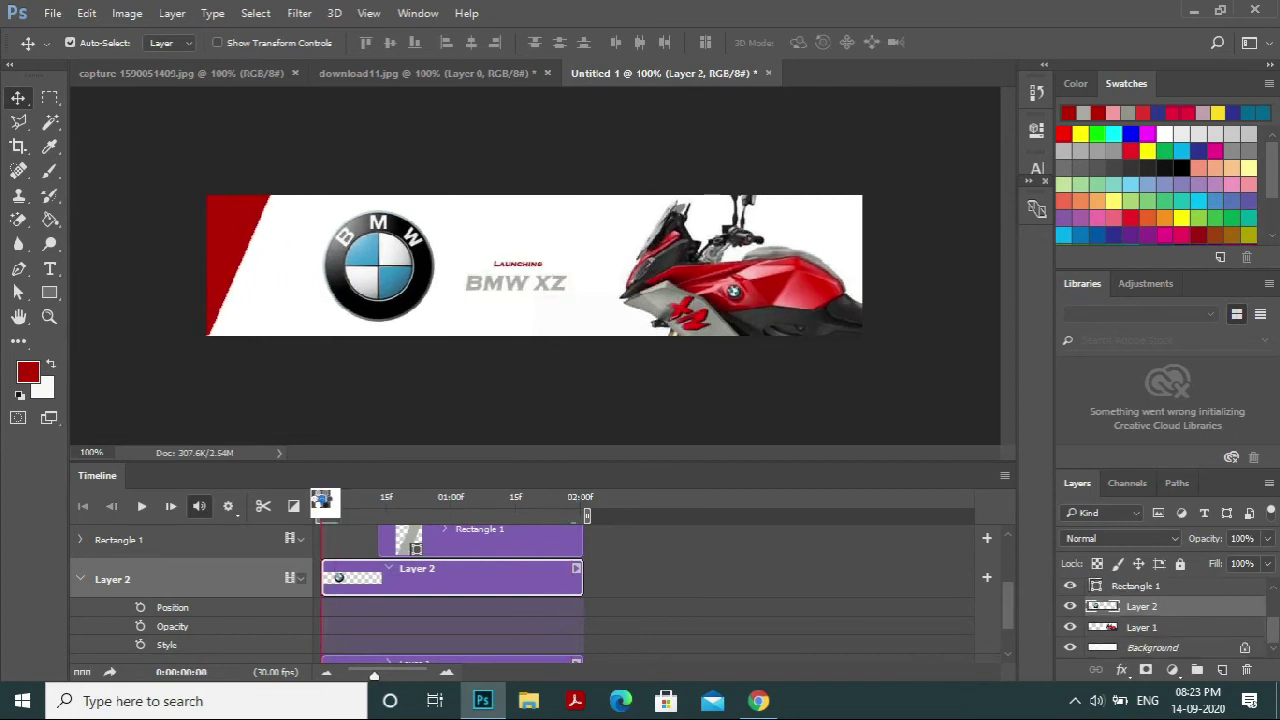
{"action": "left_click", "coordinate": [140, 626]}
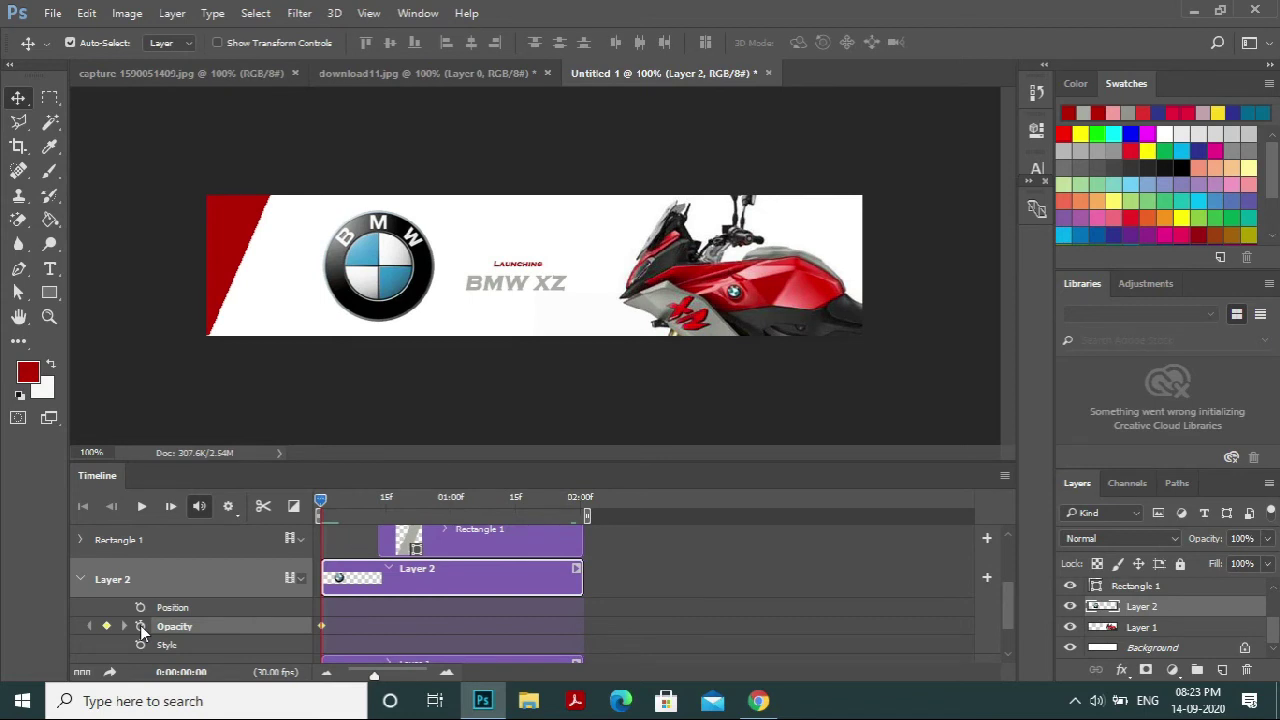
{"action": "left_click", "coordinate": [1268, 564]}
{"action": "left_click", "coordinate": [1175, 561]}
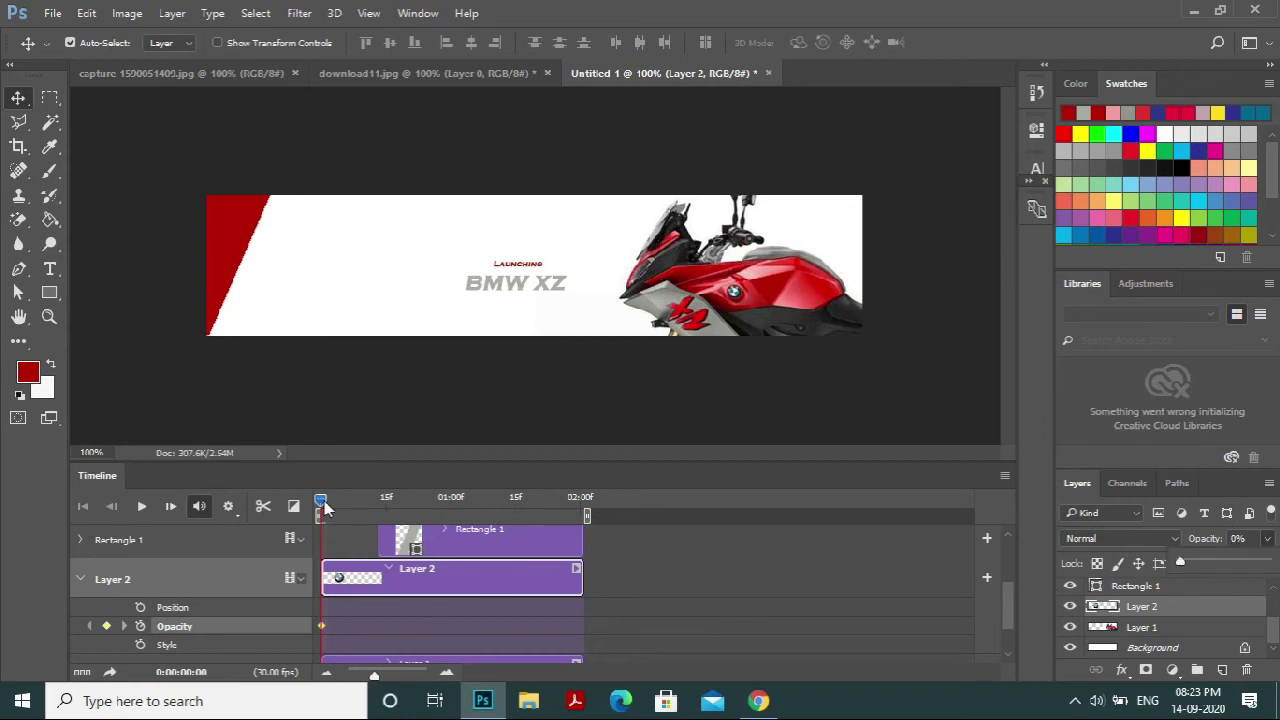
- Bring Layer 2 back to 100% opacity near 01:28, then collapse its property rows
{"action": "left_click_drag", "start_coordinate": [322, 500], "coordinate": [573, 522]}
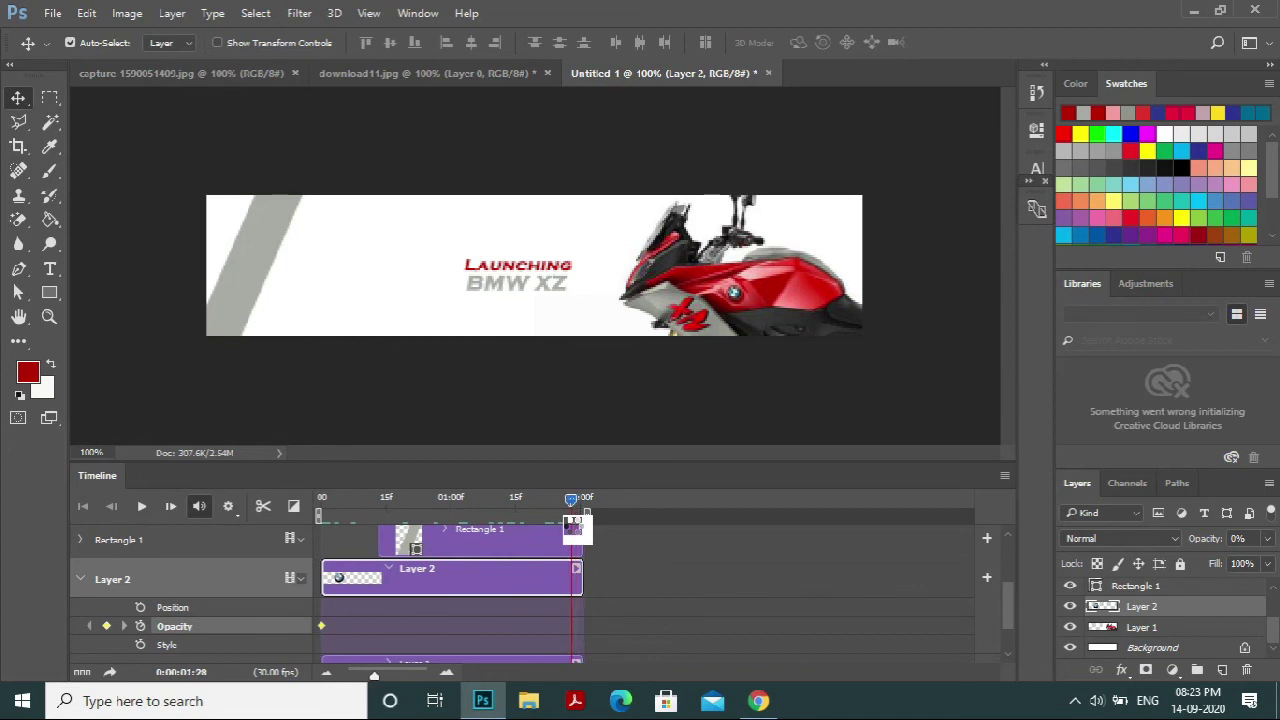
{"action": "key", "text": "ctrl+z"}
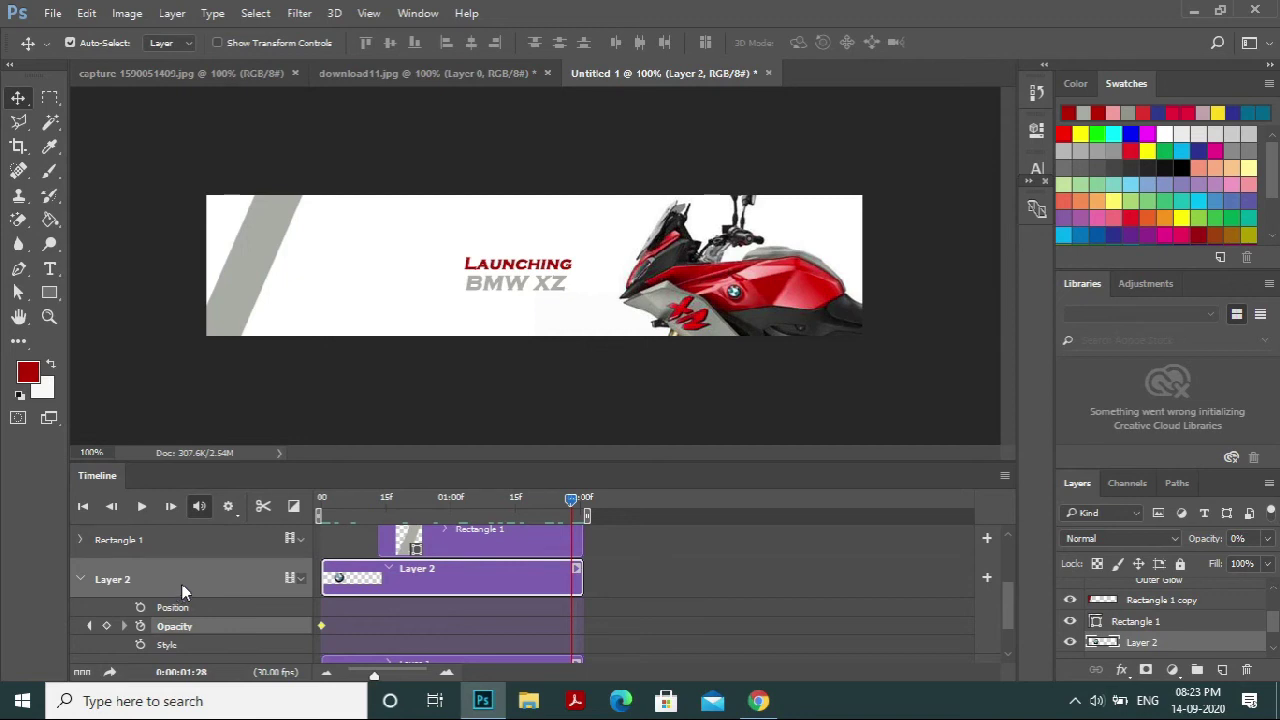
{"action": "left_click", "coordinate": [1268, 539]}
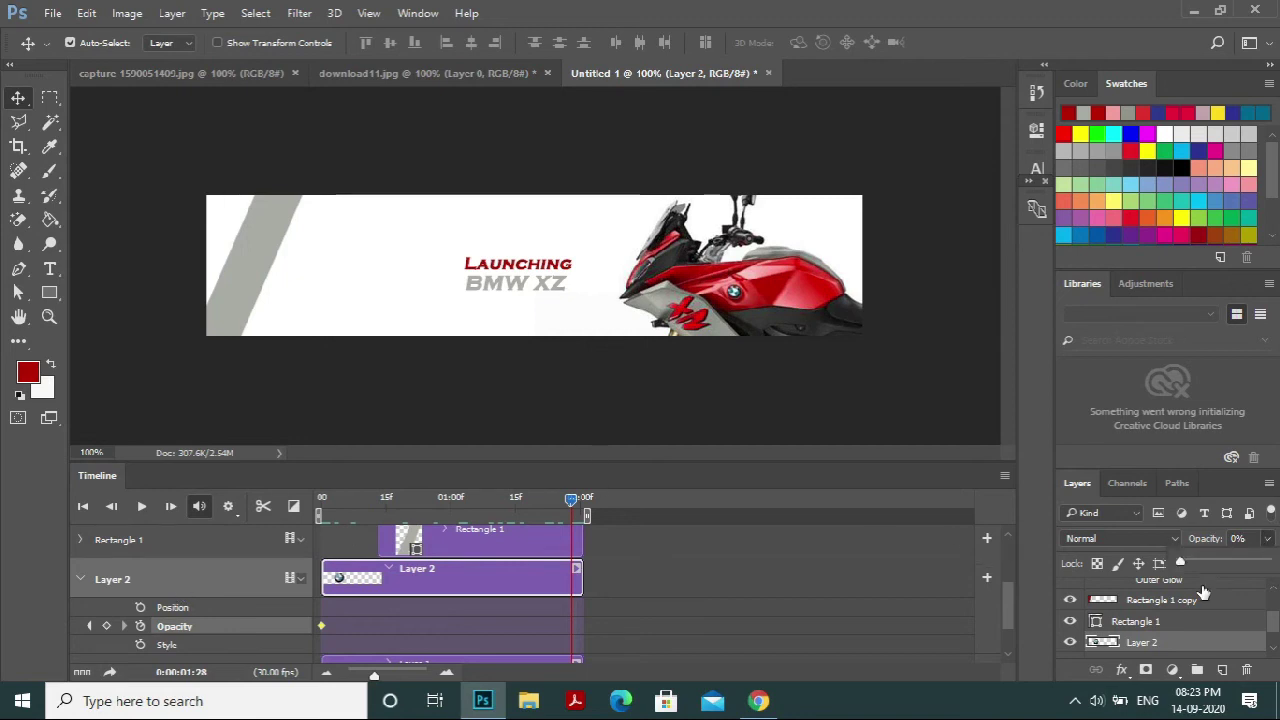
{"action": "left_click_drag", "start_coordinate": [1183, 566], "coordinate": [1276, 561]}
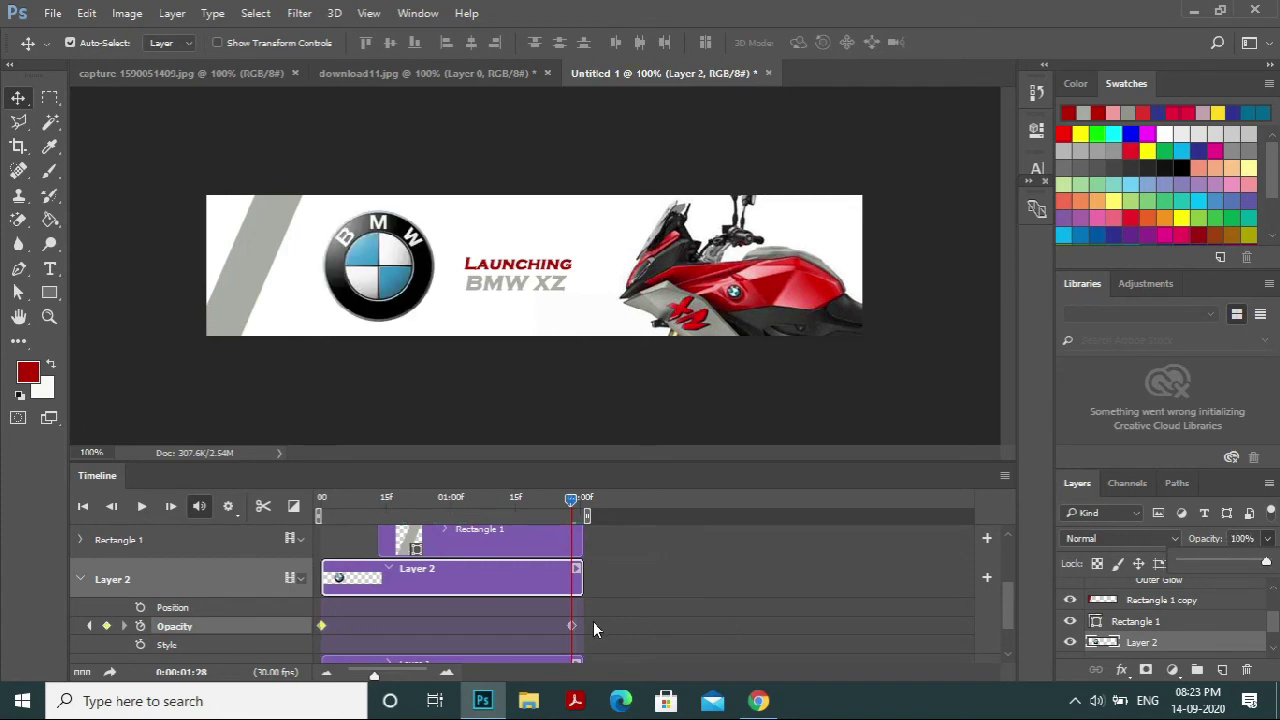
{"action": "left_click", "coordinate": [81, 578]}
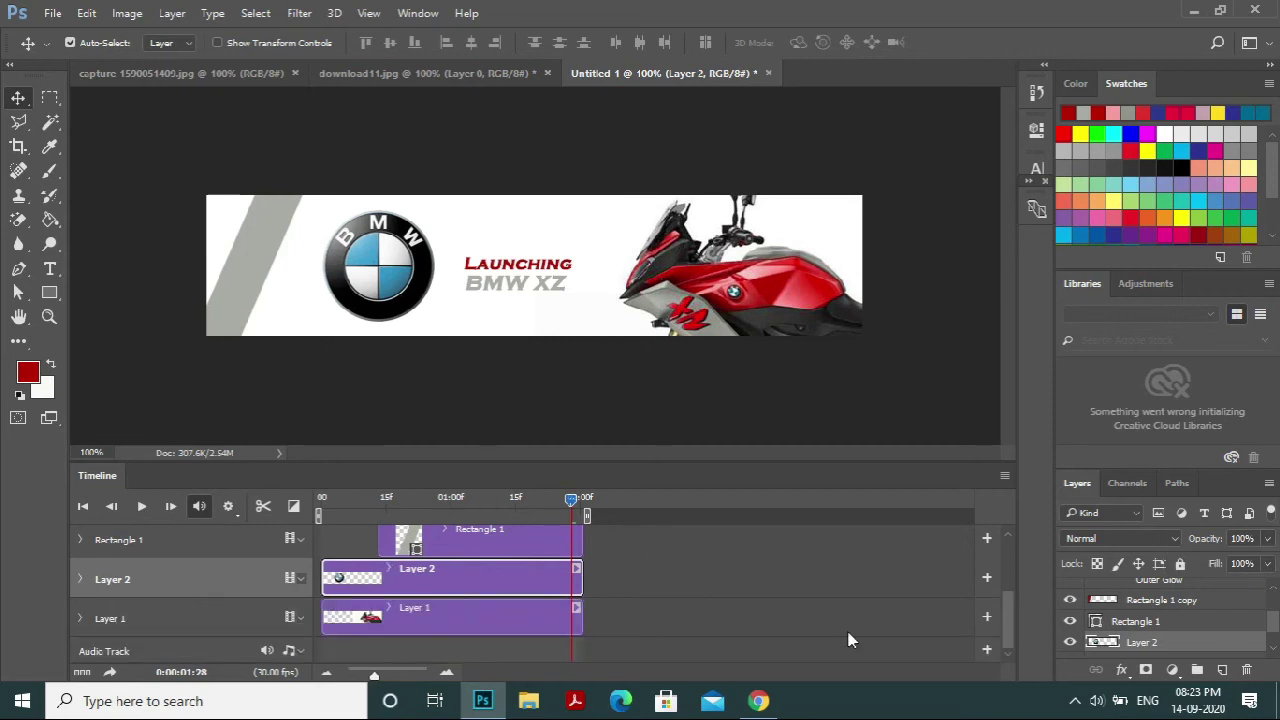
- Extend the Layer 1 motorcycle clip to the timeline end and park the playhead at 01:00
{"action": "left_click", "coordinate": [517, 625]}
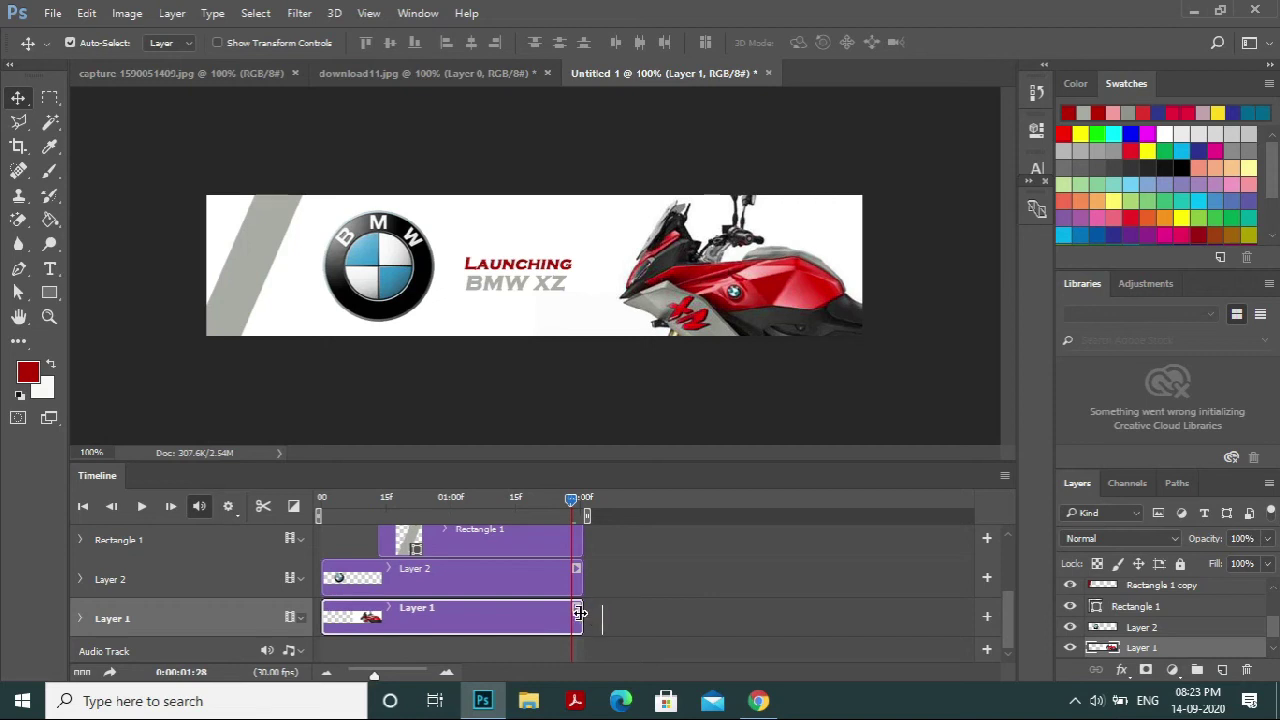
{"action": "mouse_move", "coordinate": [579, 613]}
{"action": "left_mouse_down"}
{"action": "mouse_move", "coordinate": [878, 594]}
{"action": "mouse_move", "coordinate": [586, 610]}
{"action": "left_mouse_up"}
{"action": "left_click_drag", "start_coordinate": [568, 499], "coordinate": [436, 505]}
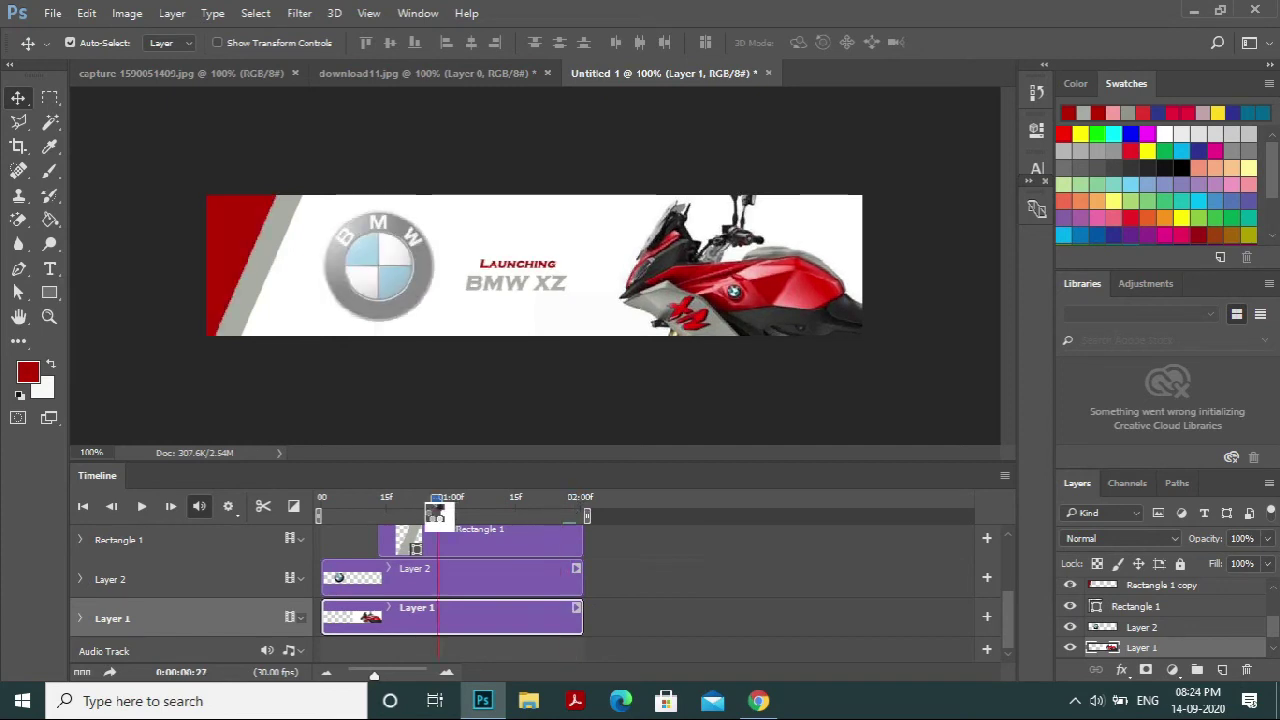
{"action": "left_click_drag", "start_coordinate": [437, 497], "coordinate": [451, 498]}
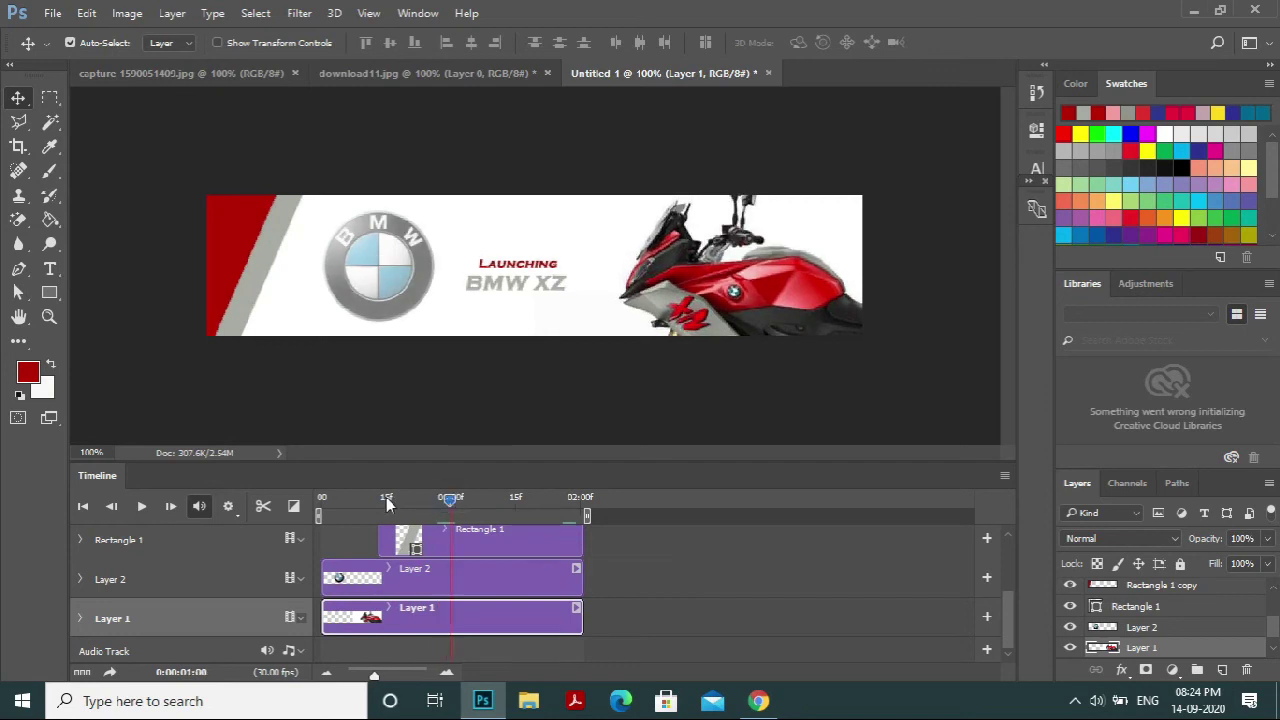
- Split the motorcycle clip at 01:00, shift the copy's bike image right, and join it to Layer 1's track
{"action": "left_click", "coordinate": [263, 507]}
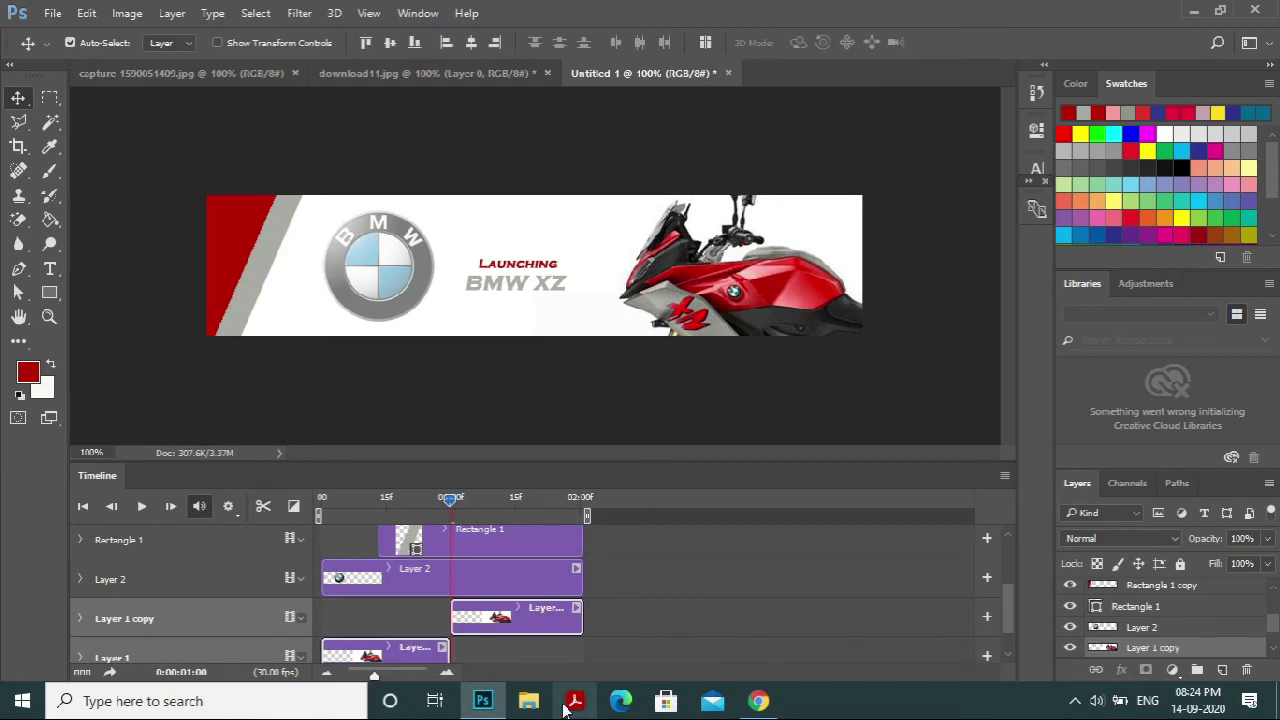
{"action": "left_click", "coordinate": [510, 620]}
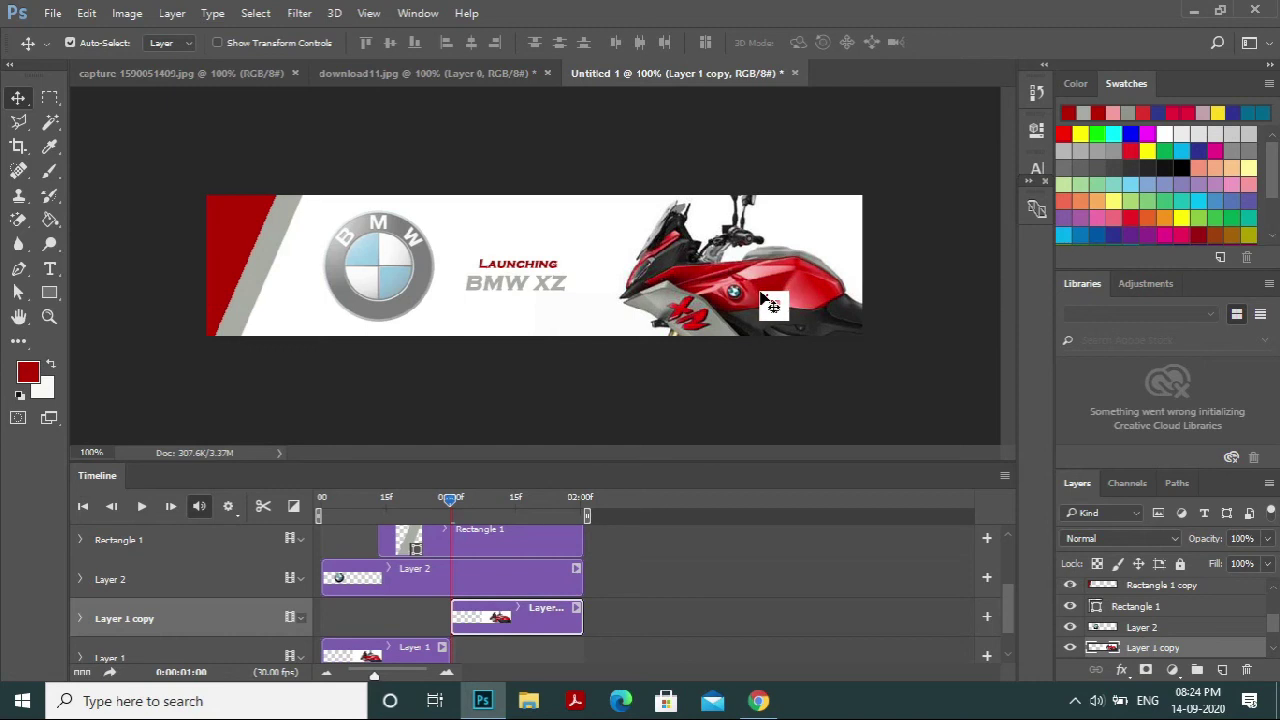
{"action": "left_click_drag", "start_coordinate": [771, 304], "coordinate": [822, 145]}
{"action": "left_click_drag", "start_coordinate": [712, 280], "coordinate": [738, 282]}
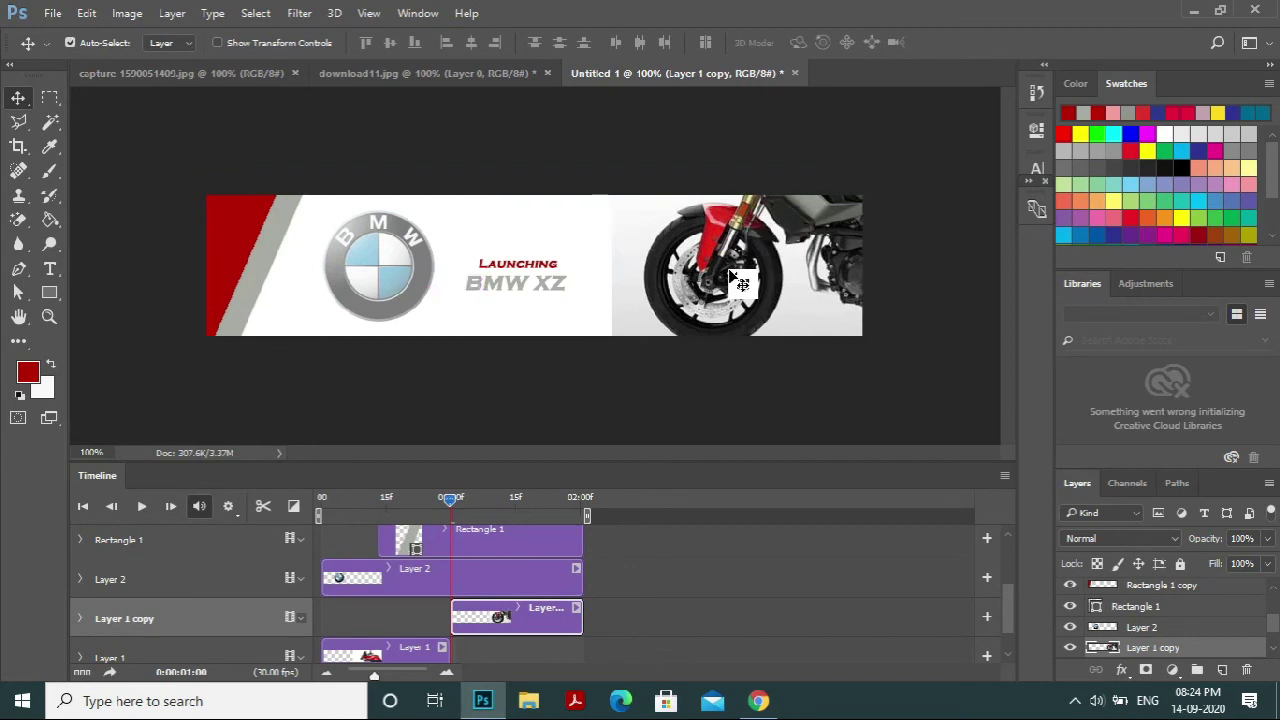
{"action": "mouse_move", "coordinate": [494, 621]}
{"action": "left_mouse_down"}
{"action": "mouse_move", "coordinate": [494, 660]}
{"action": "mouse_move", "coordinate": [494, 620]}
{"action": "left_mouse_up"}
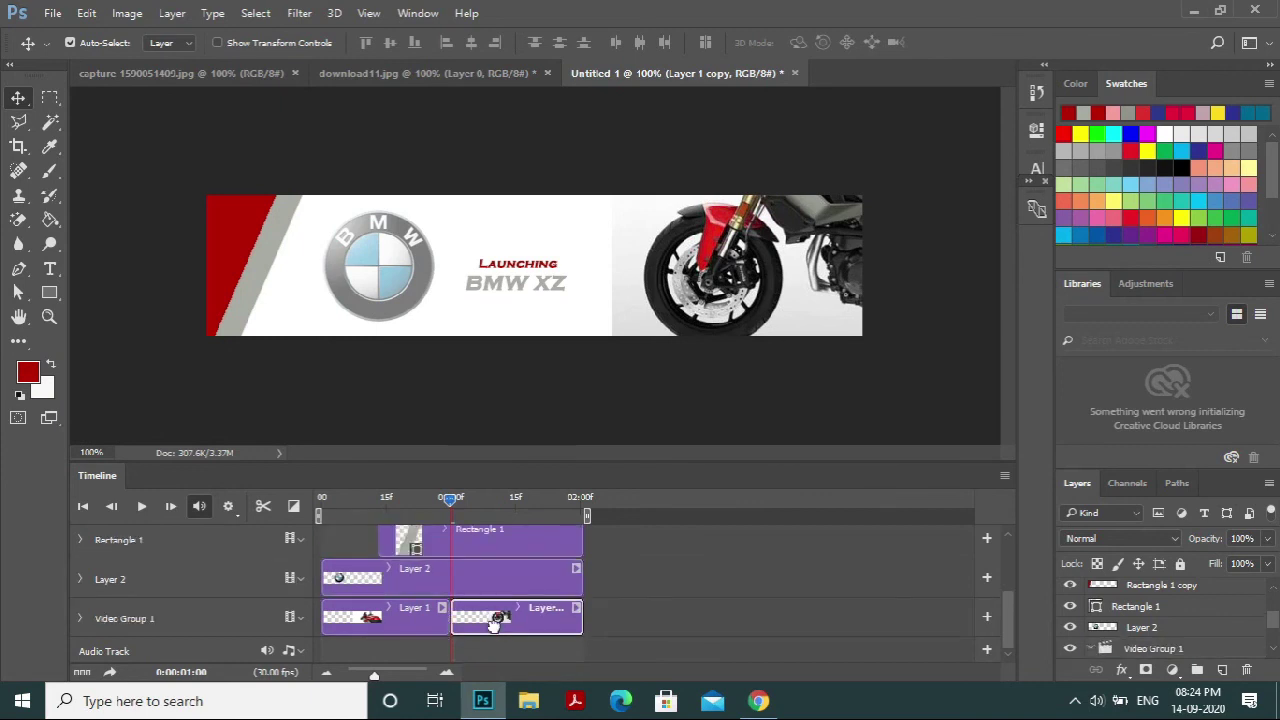
- Add a Cross Fade between the two motorbike clips and extend Layer 1 copy to the timeline end
{"action": "left_click", "coordinate": [293, 506]}
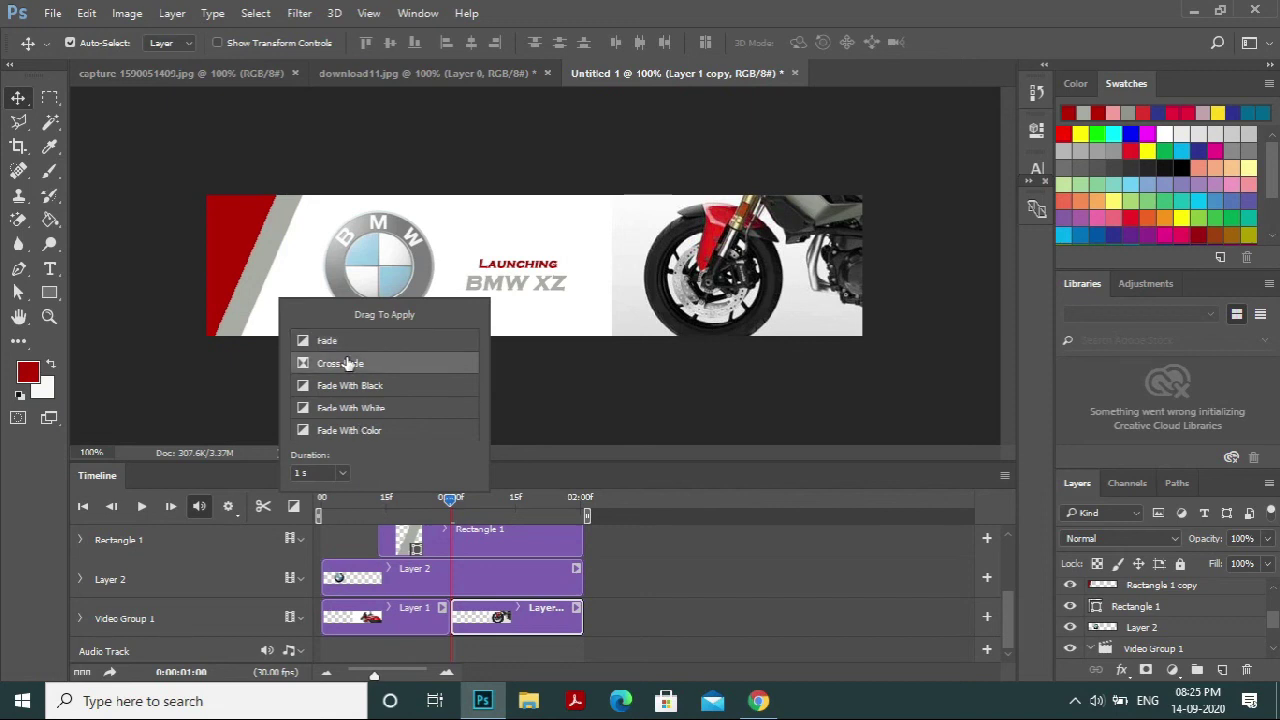
{"action": "left_click_drag", "start_coordinate": [347, 364], "coordinate": [452, 625]}
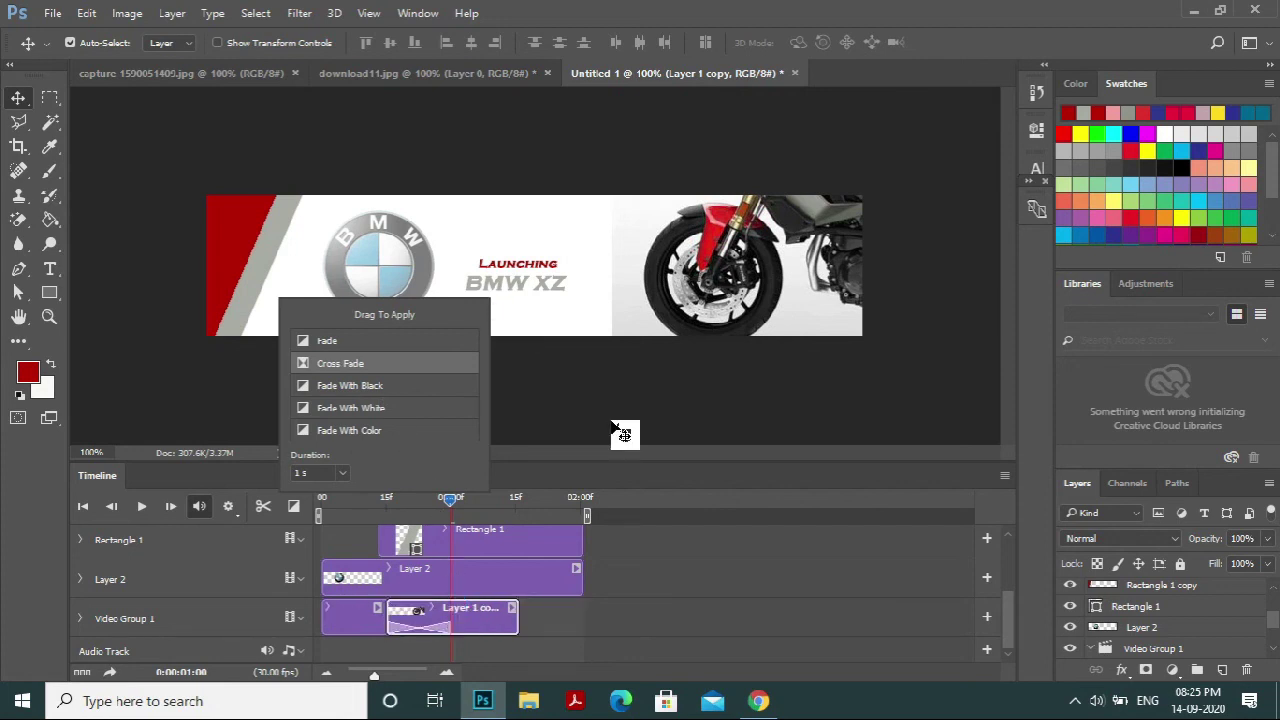
{"action": "left_click_drag", "start_coordinate": [517, 620], "coordinate": [577, 619]}
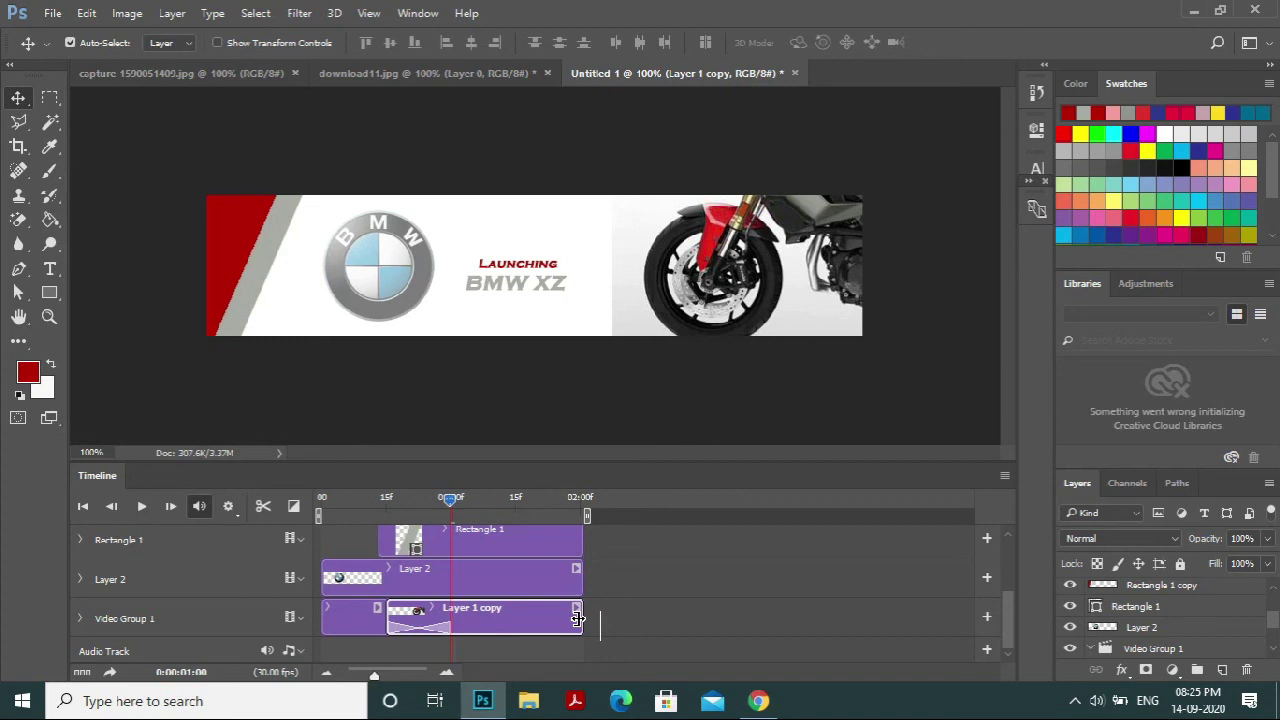
{"action": "left_click", "coordinate": [322, 498]}
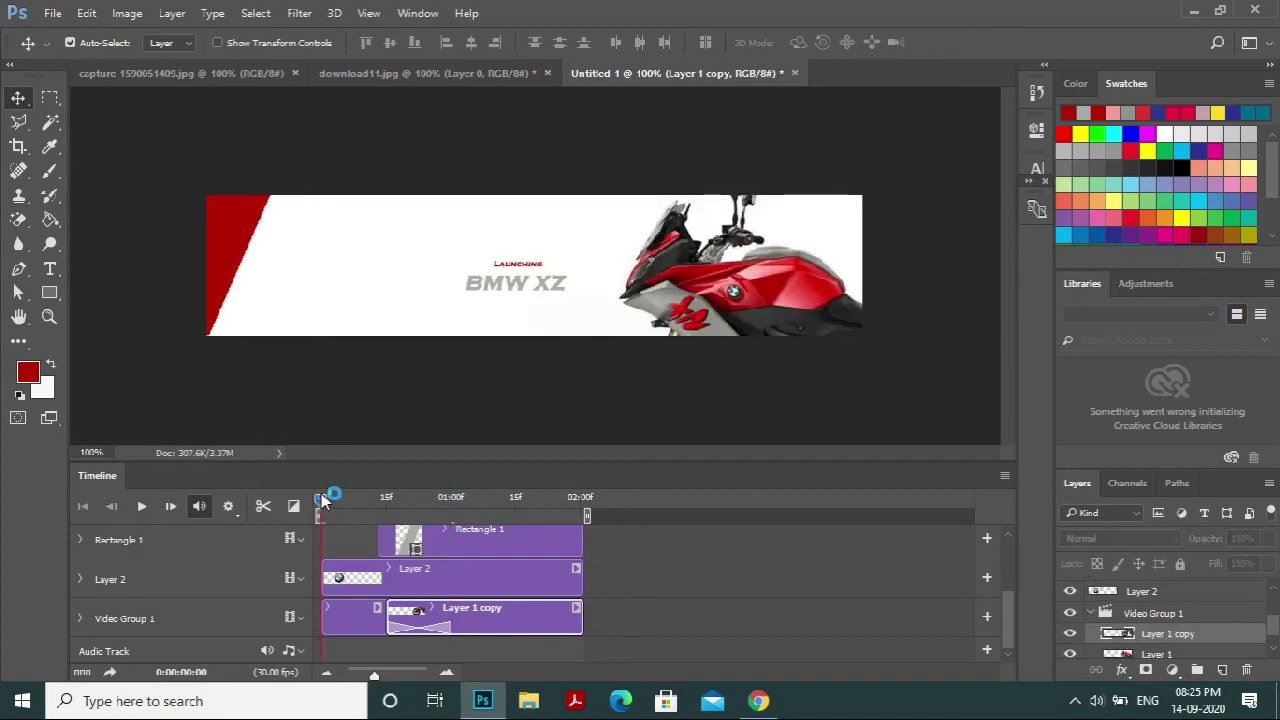
- Preview the animation, extend the Rectangle 1 copy clip to 02:01, and bring up File > Export
{"action": "key", "text": "space"}
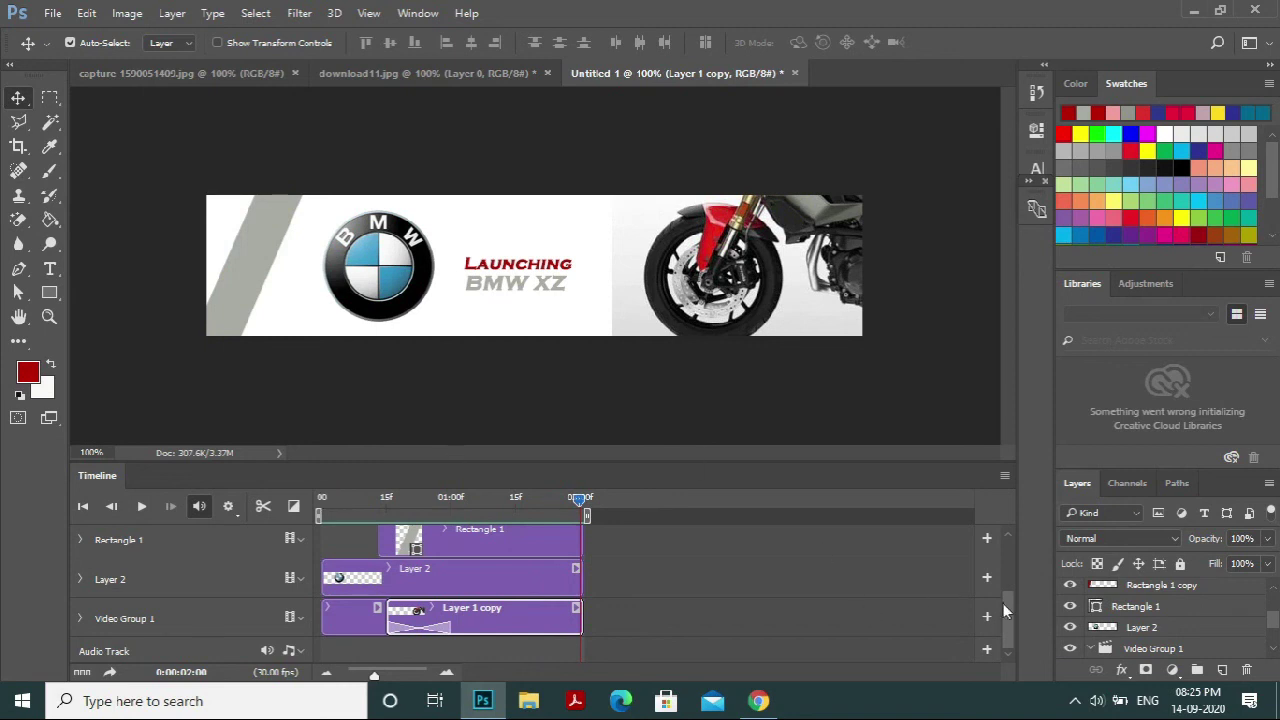
{"action": "left_click_drag", "start_coordinate": [1003, 603], "coordinate": [1006, 537]}
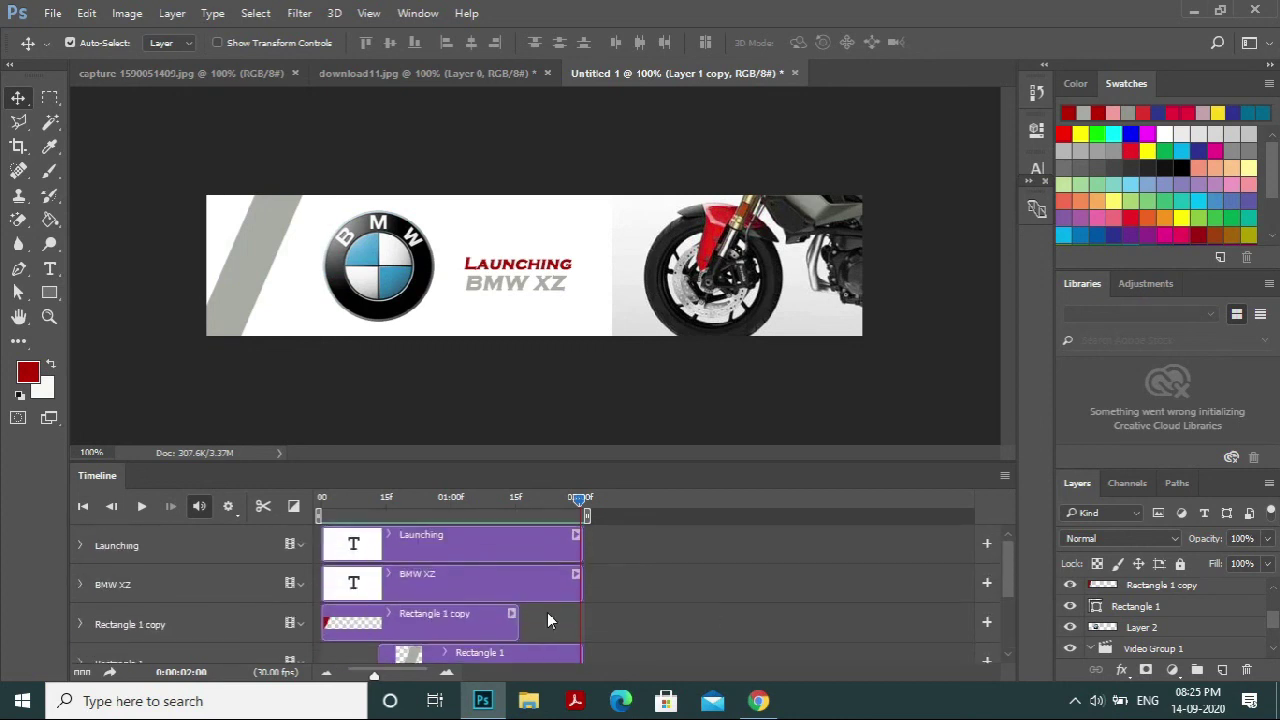
{"action": "left_click_drag", "start_coordinate": [516, 622], "coordinate": [576, 623]}
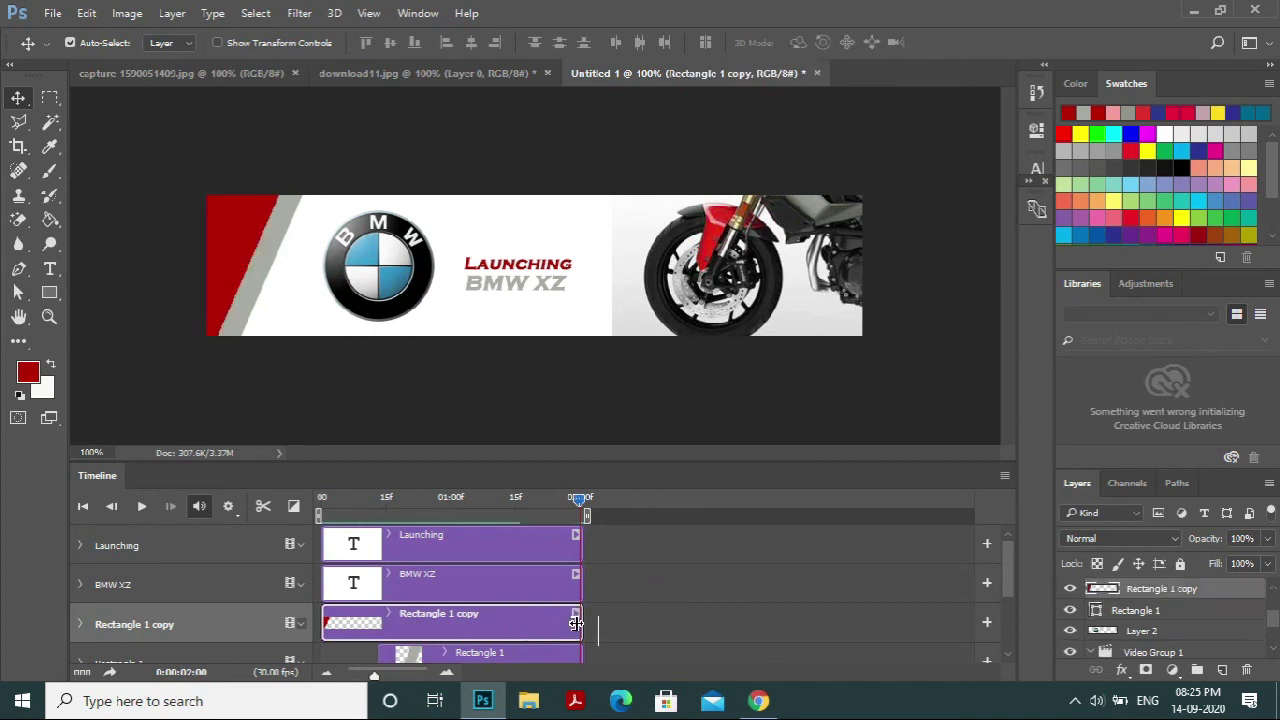
{"action": "left_click_drag", "start_coordinate": [1010, 579], "coordinate": [1008, 545]}
{"action": "left_click", "coordinate": [52, 14]}
{"action": "left_click", "coordinate": [108, 284]}
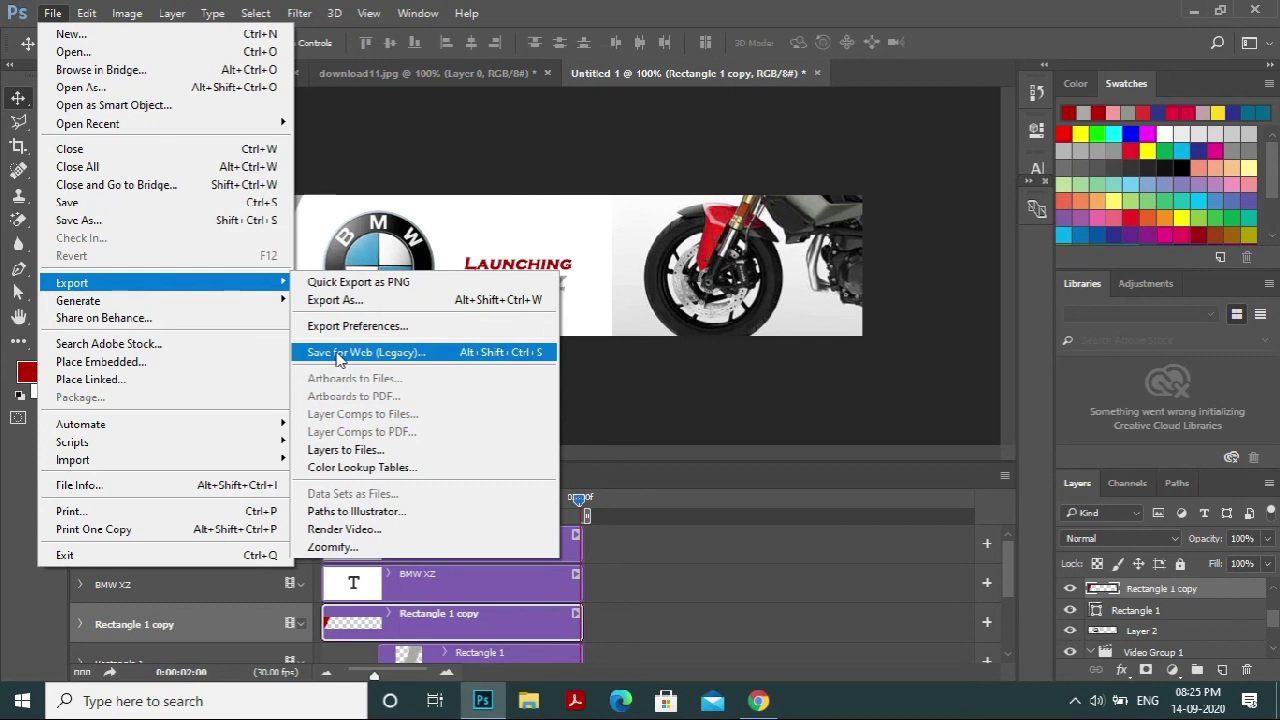
- In Save for Web (Legacy), set the GIF's Looping Options to Forever
{"action": "left_click", "coordinate": [430, 355]}
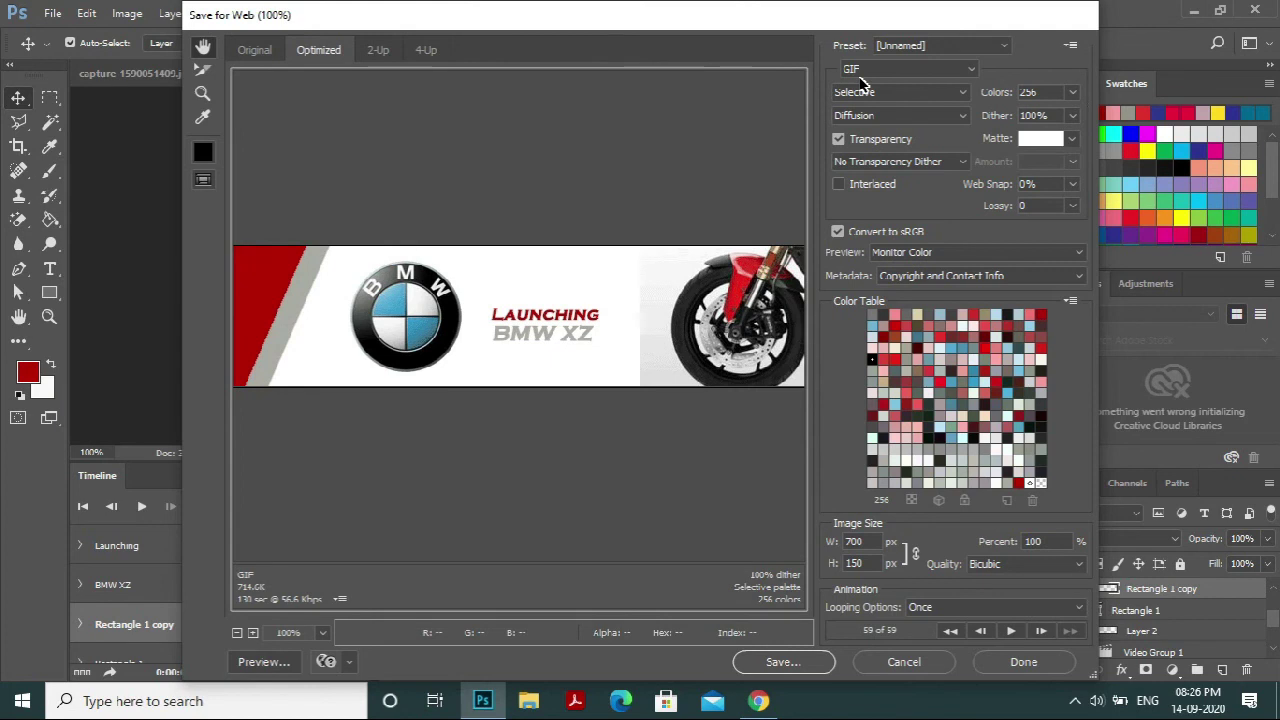
{"action": "left_click", "coordinate": [950, 610]}
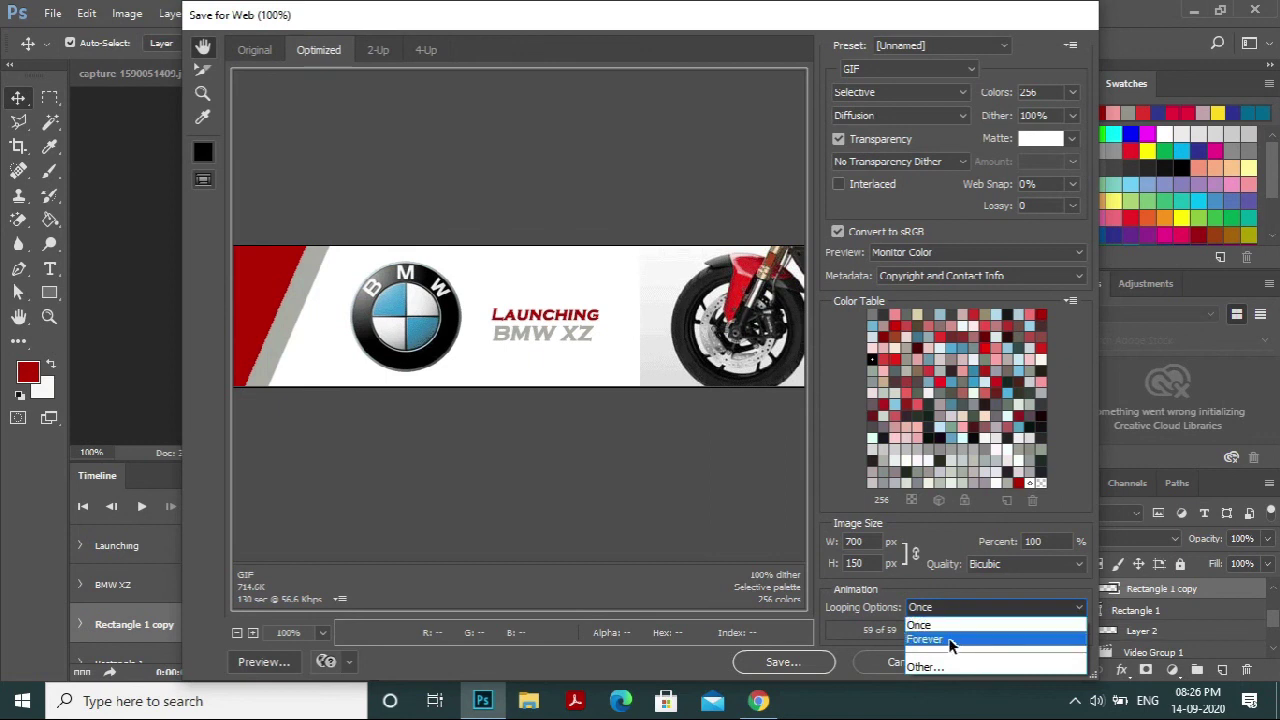
{"action": "left_click", "coordinate": [950, 642]}
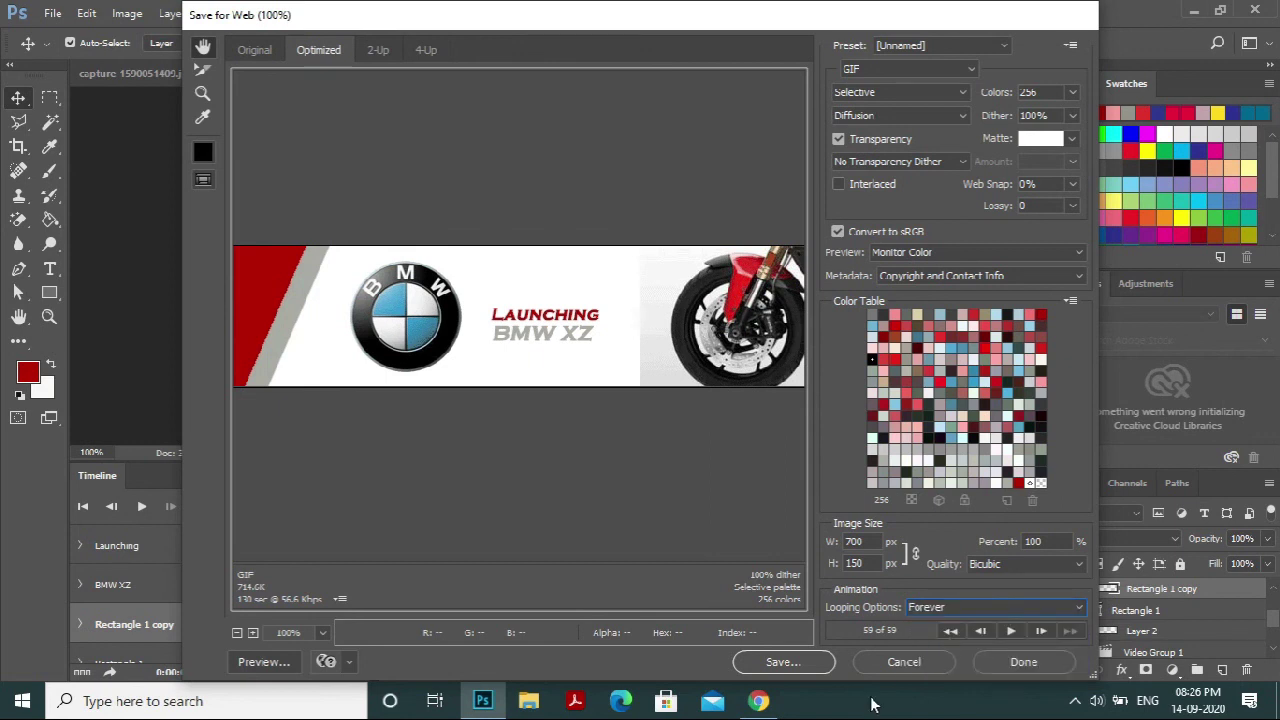
- Save the optimized GIF to the Desktop as 'bike'
{"action": "left_click", "coordinate": [790, 662]}
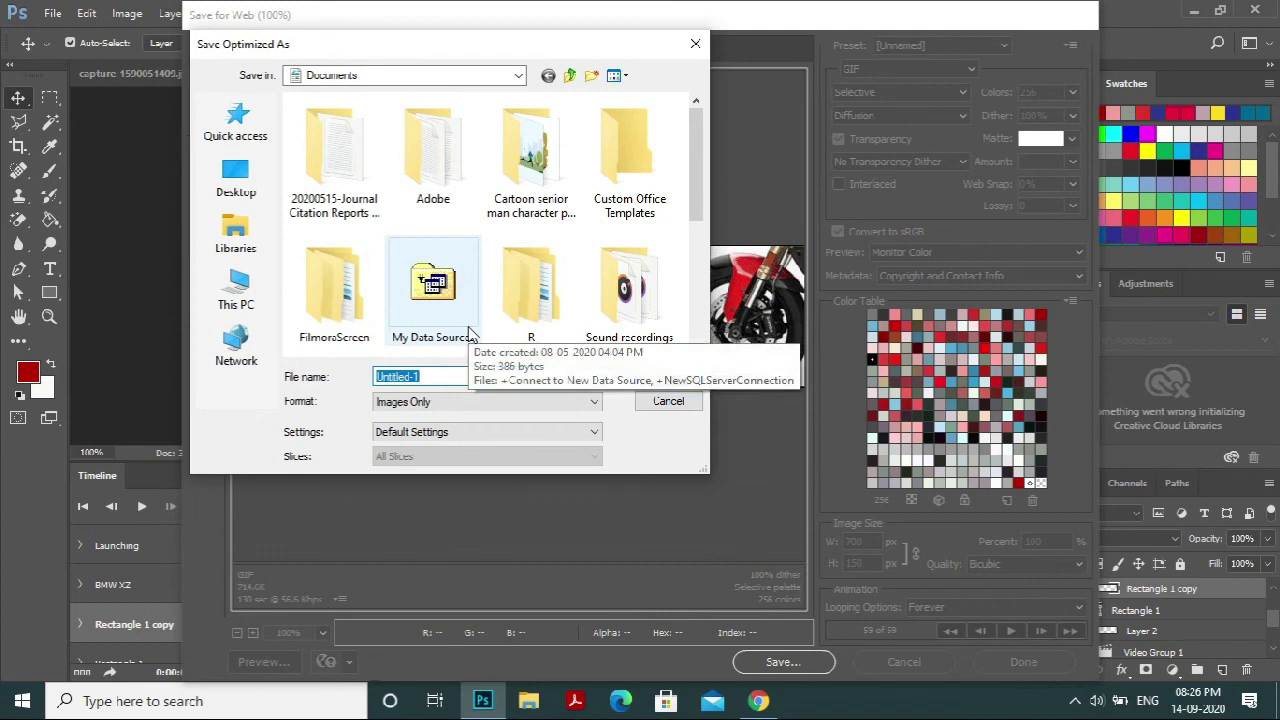
{"action": "type", "text": "bike"}
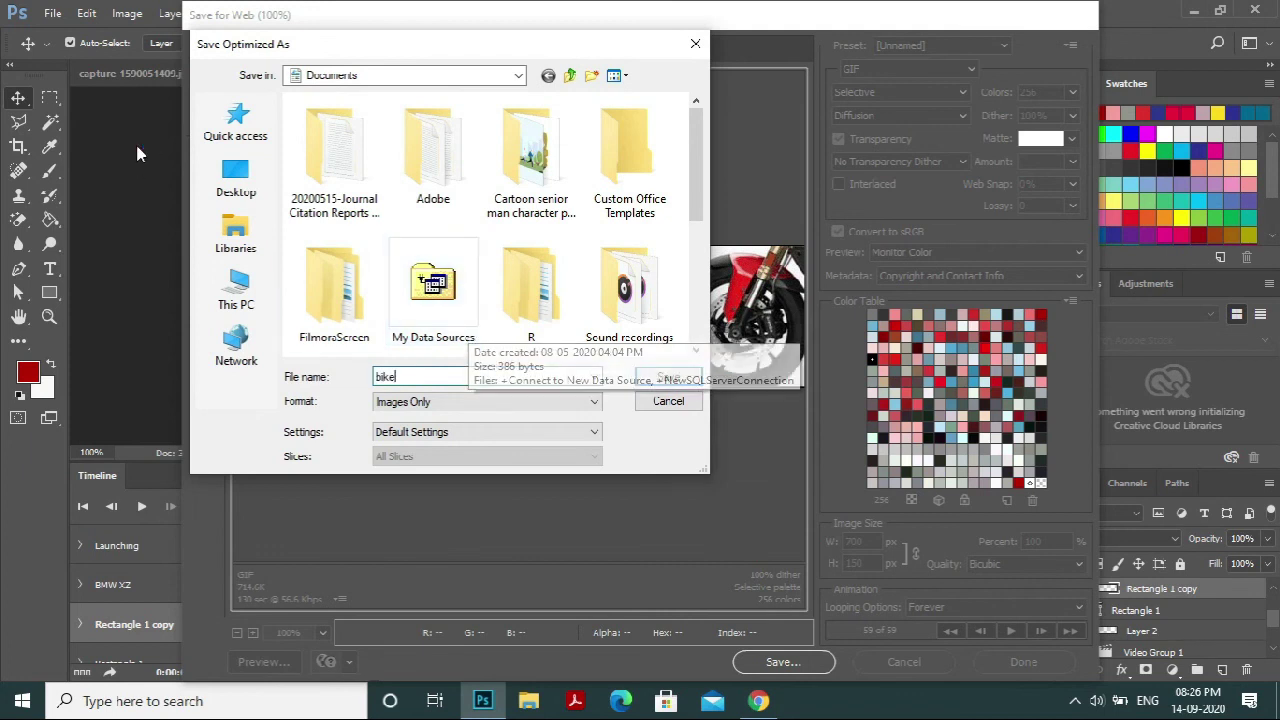
{"action": "left_click", "coordinate": [225, 190]}
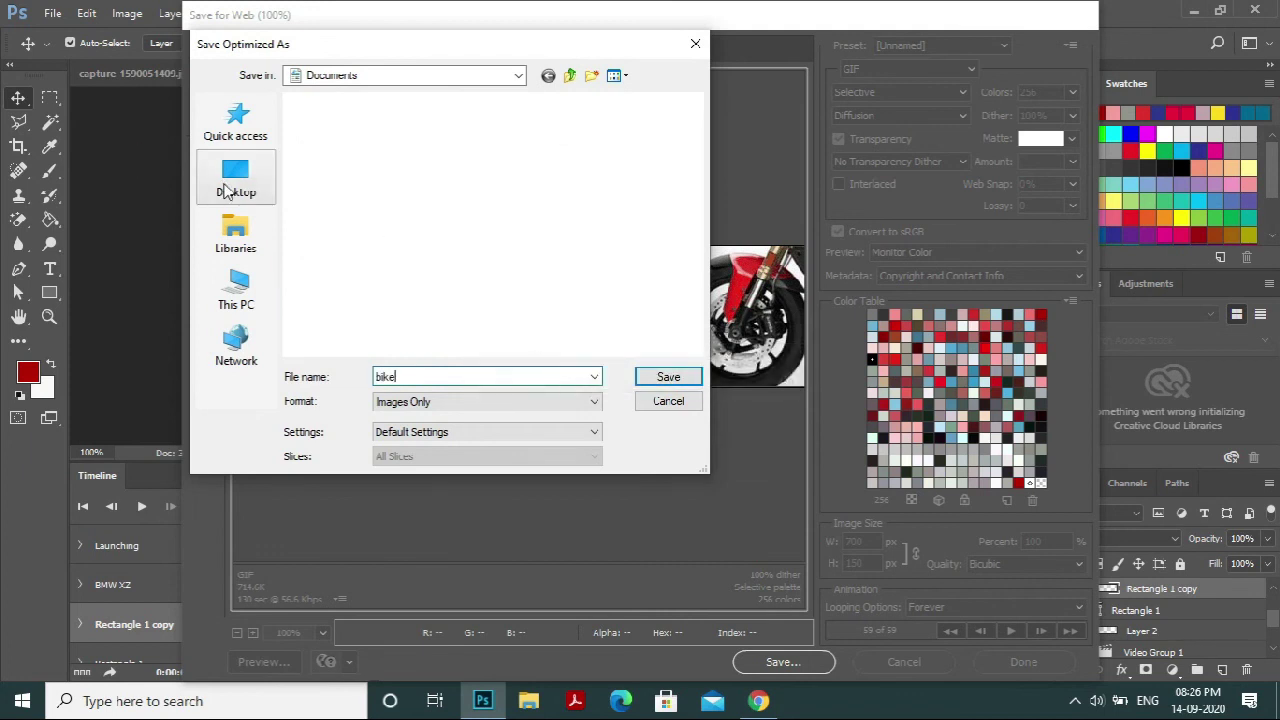
{"action": "left_click", "coordinate": [668, 378]}
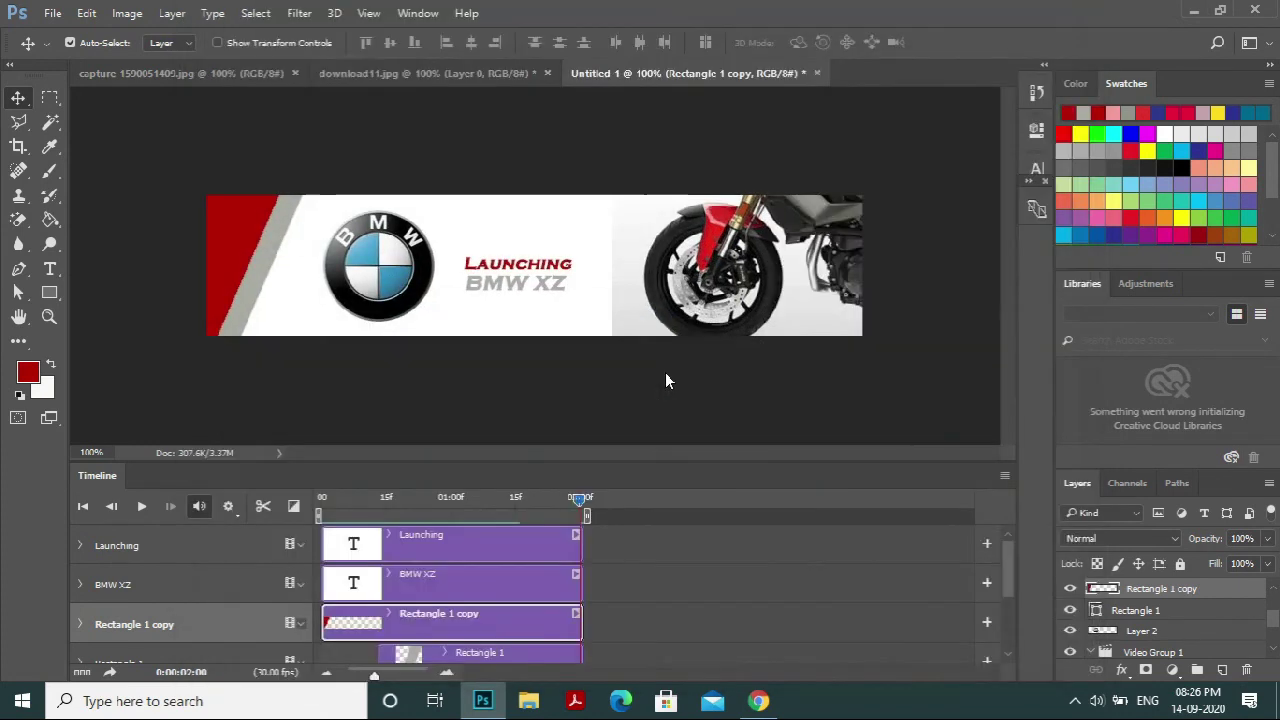
- Minimize Photoshop and open the bike GIF from the desktop in Google Chrome
{"action": "left_click", "coordinate": [1194, 12]}
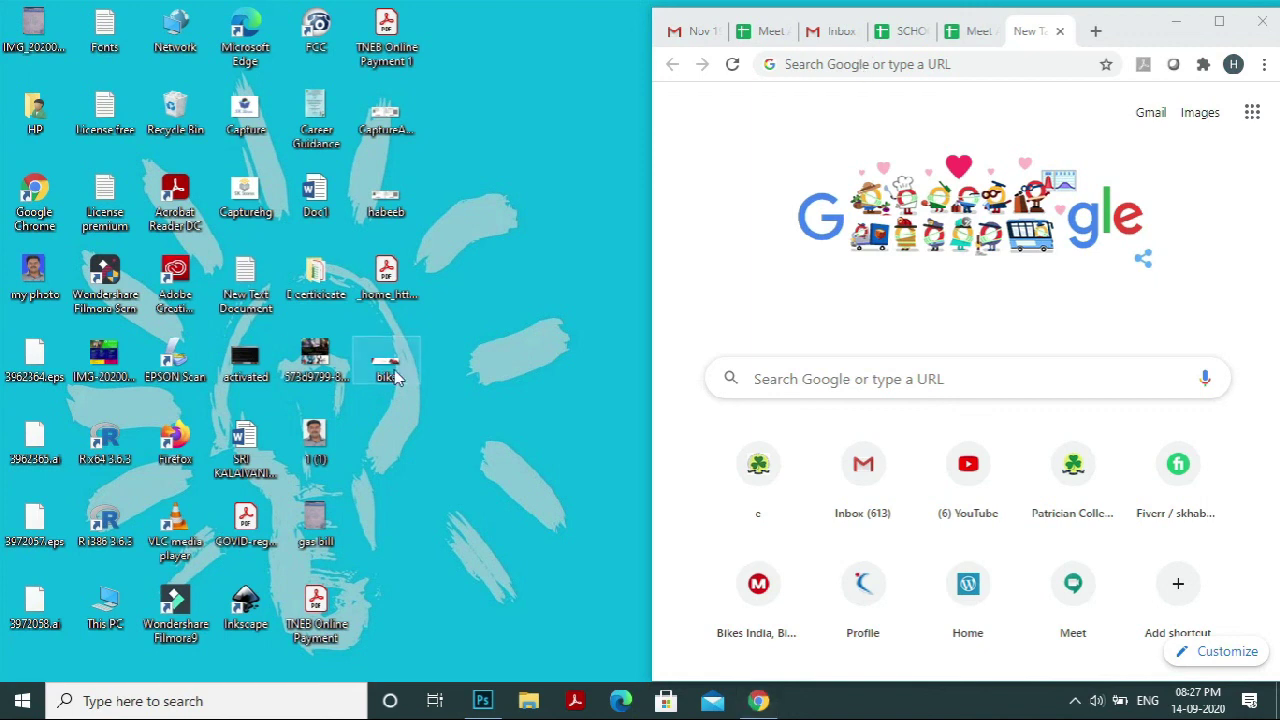
{"action": "right_click", "coordinate": [396, 376]}
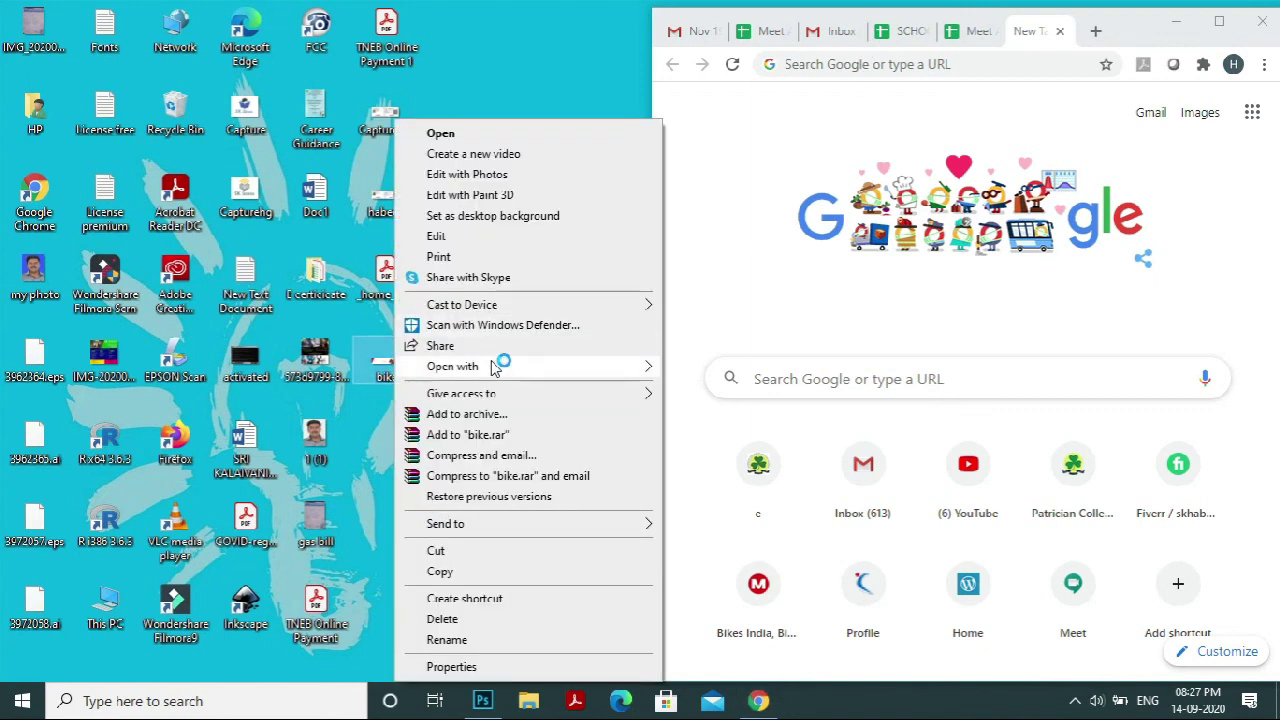
{"action": "mouse_move", "coordinate": [492, 368]}
{"action": "left_click", "coordinate": [766, 366]}
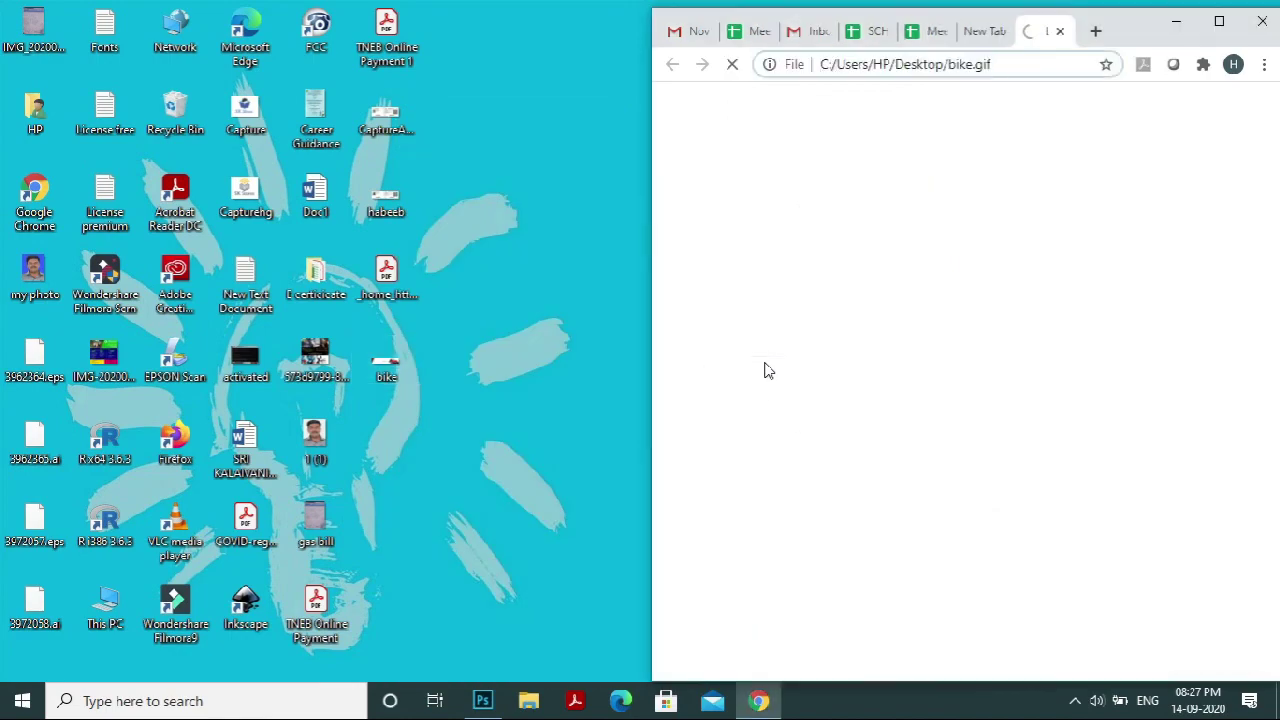
- Maximize the Chrome window to view the animated bike.gif banner full-window
{"action": "left_click", "coordinate": [1212, 20]}
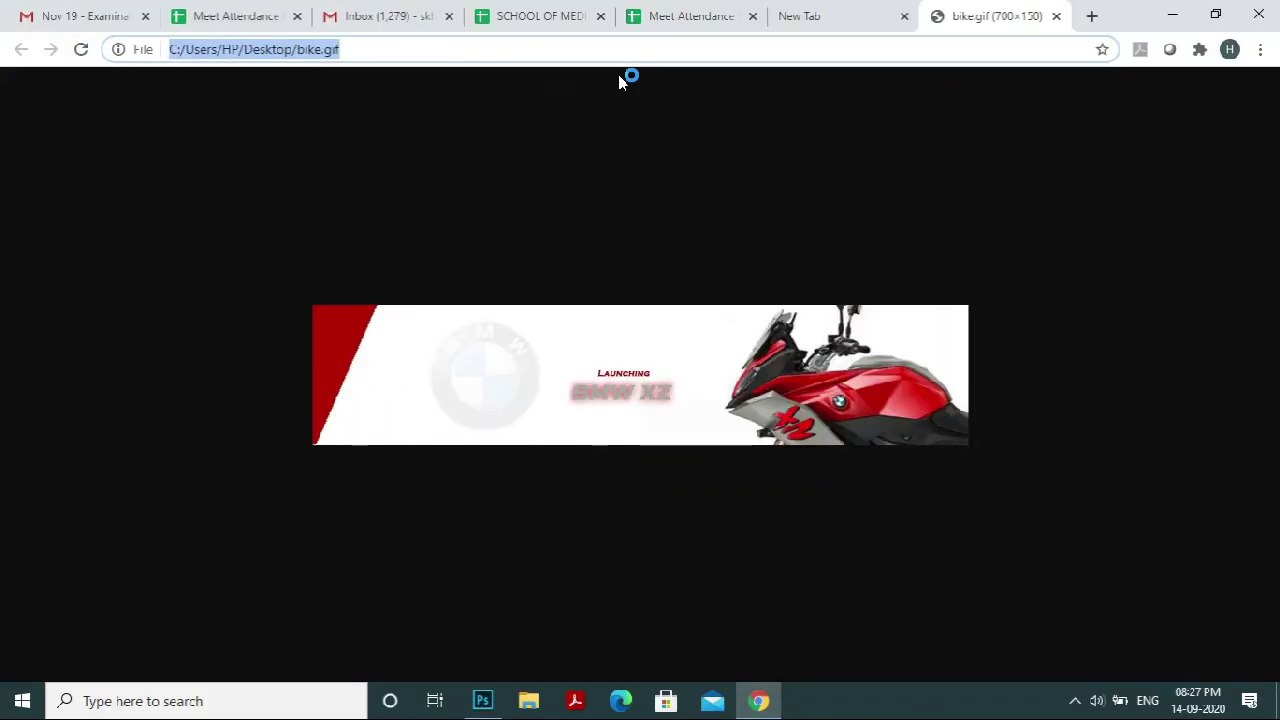